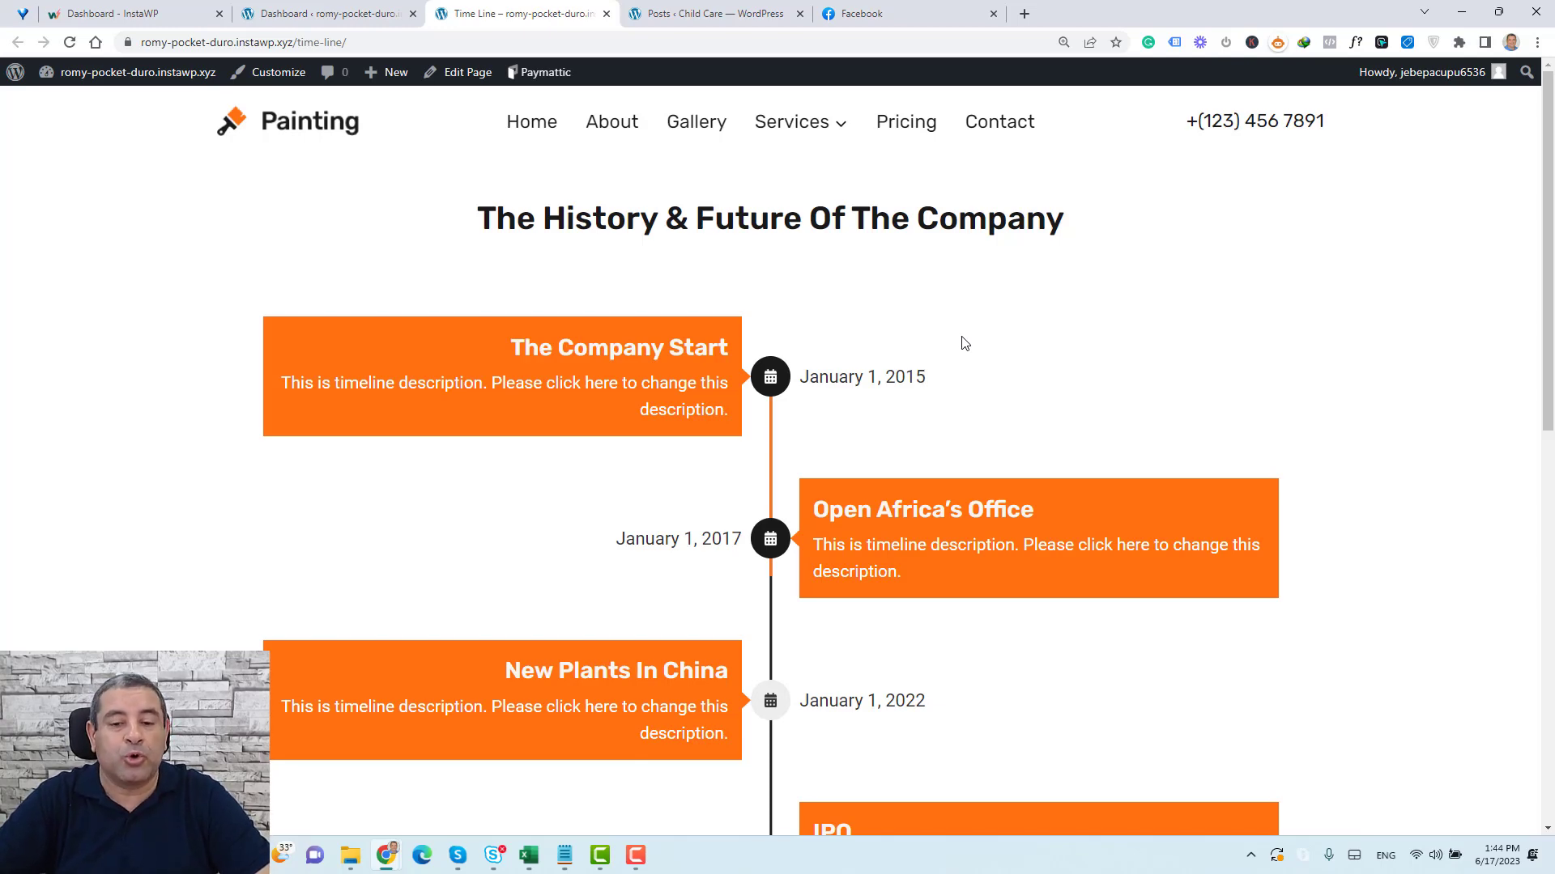
Review the finished company history timeline page from its heading down to the footer
scroll(963, 343, down, 10)
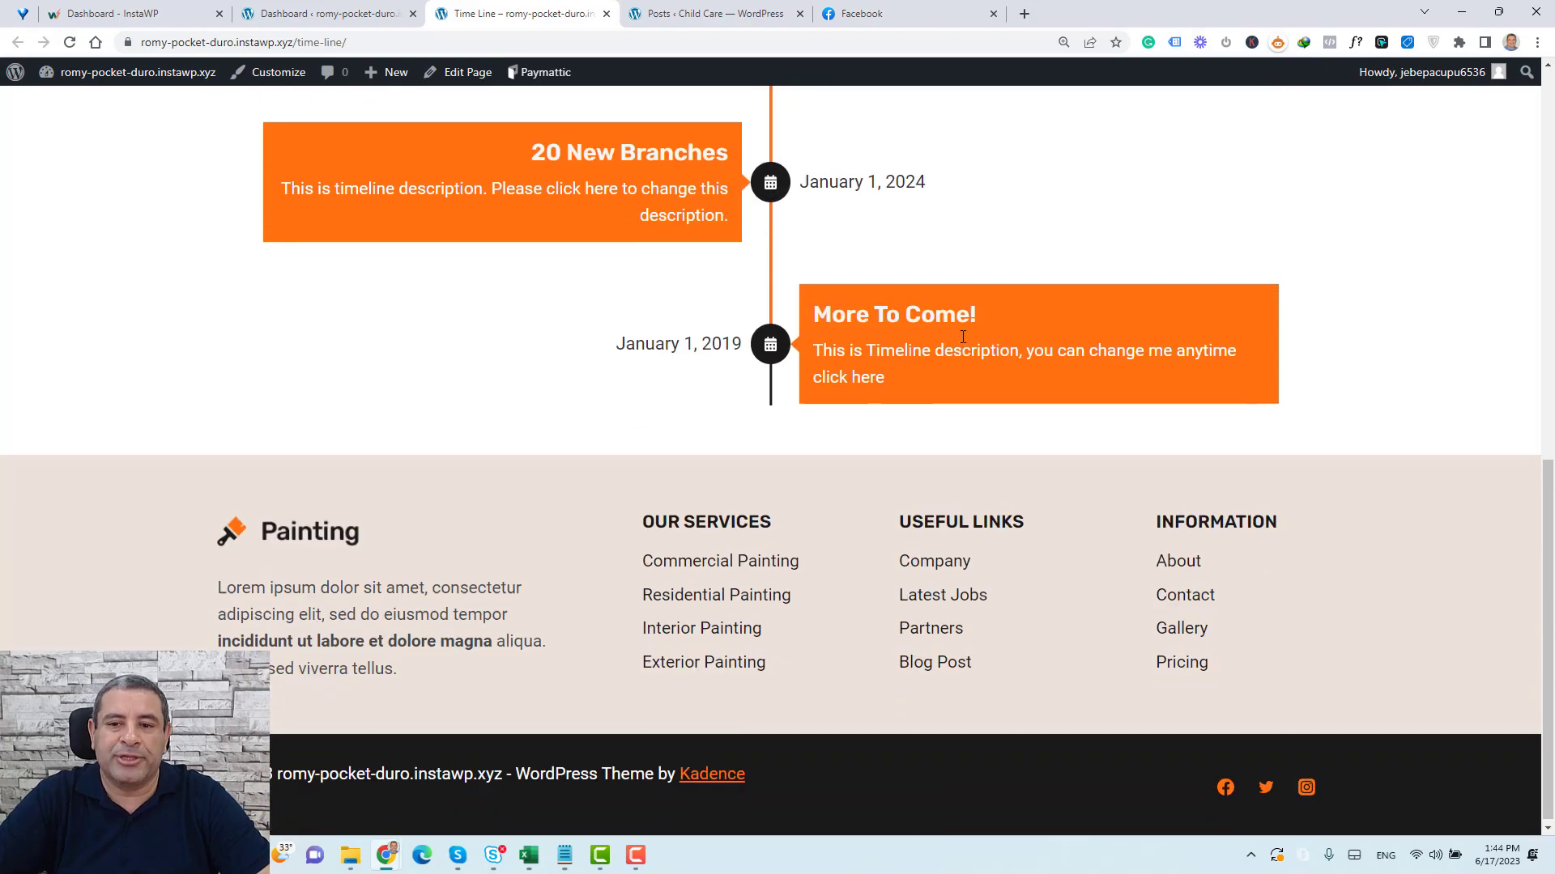
scroll(962, 337, up, 6)
scroll(963, 337, up, 5)
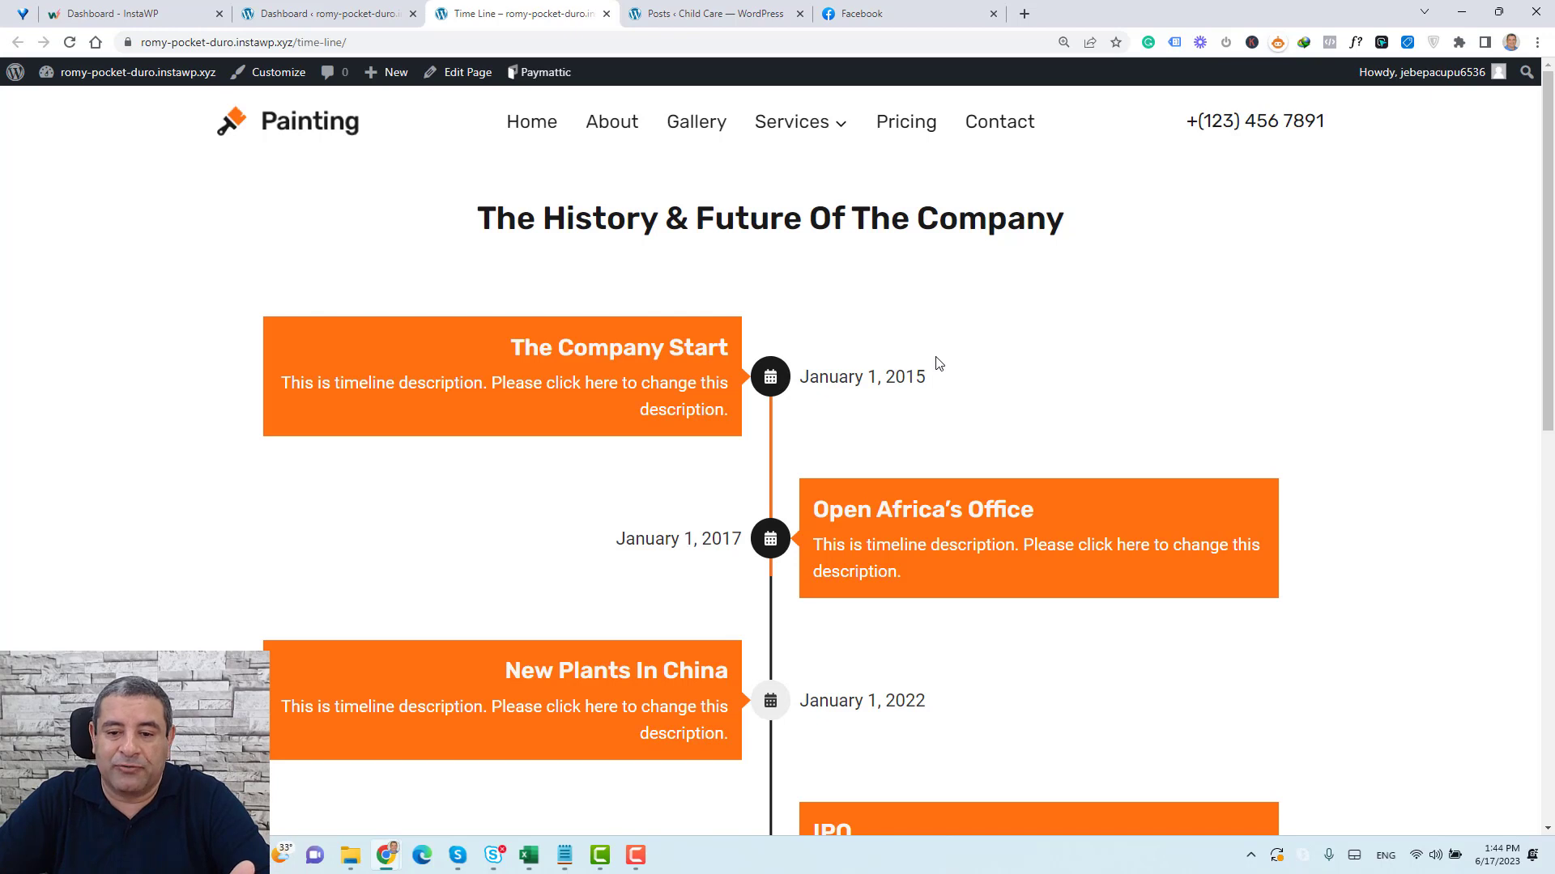
scroll(935, 362, down, 5)
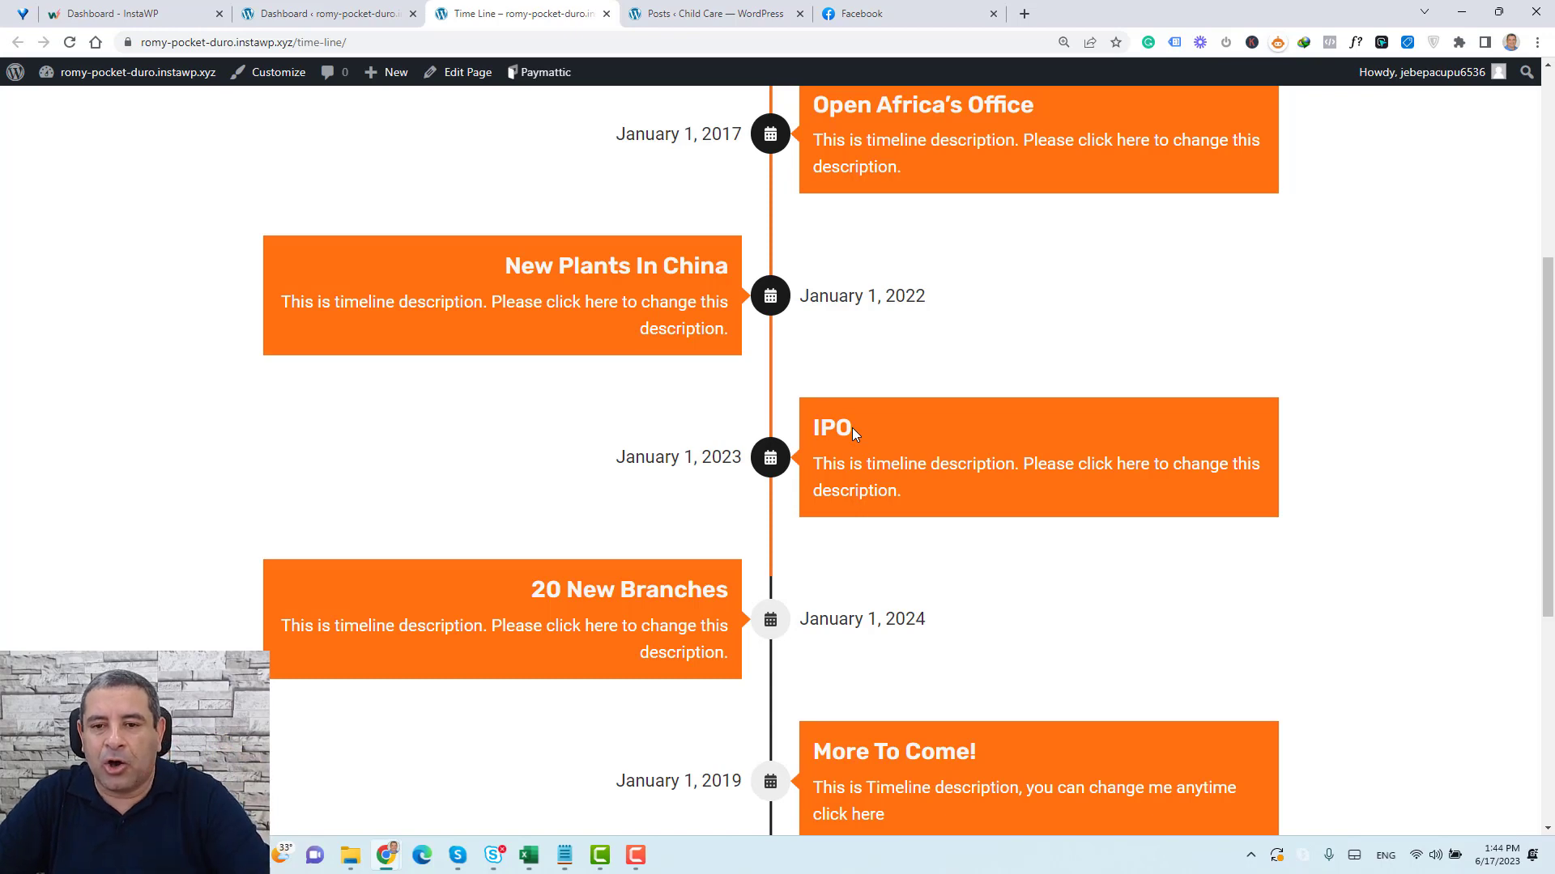
scroll(851, 434, up, 4)
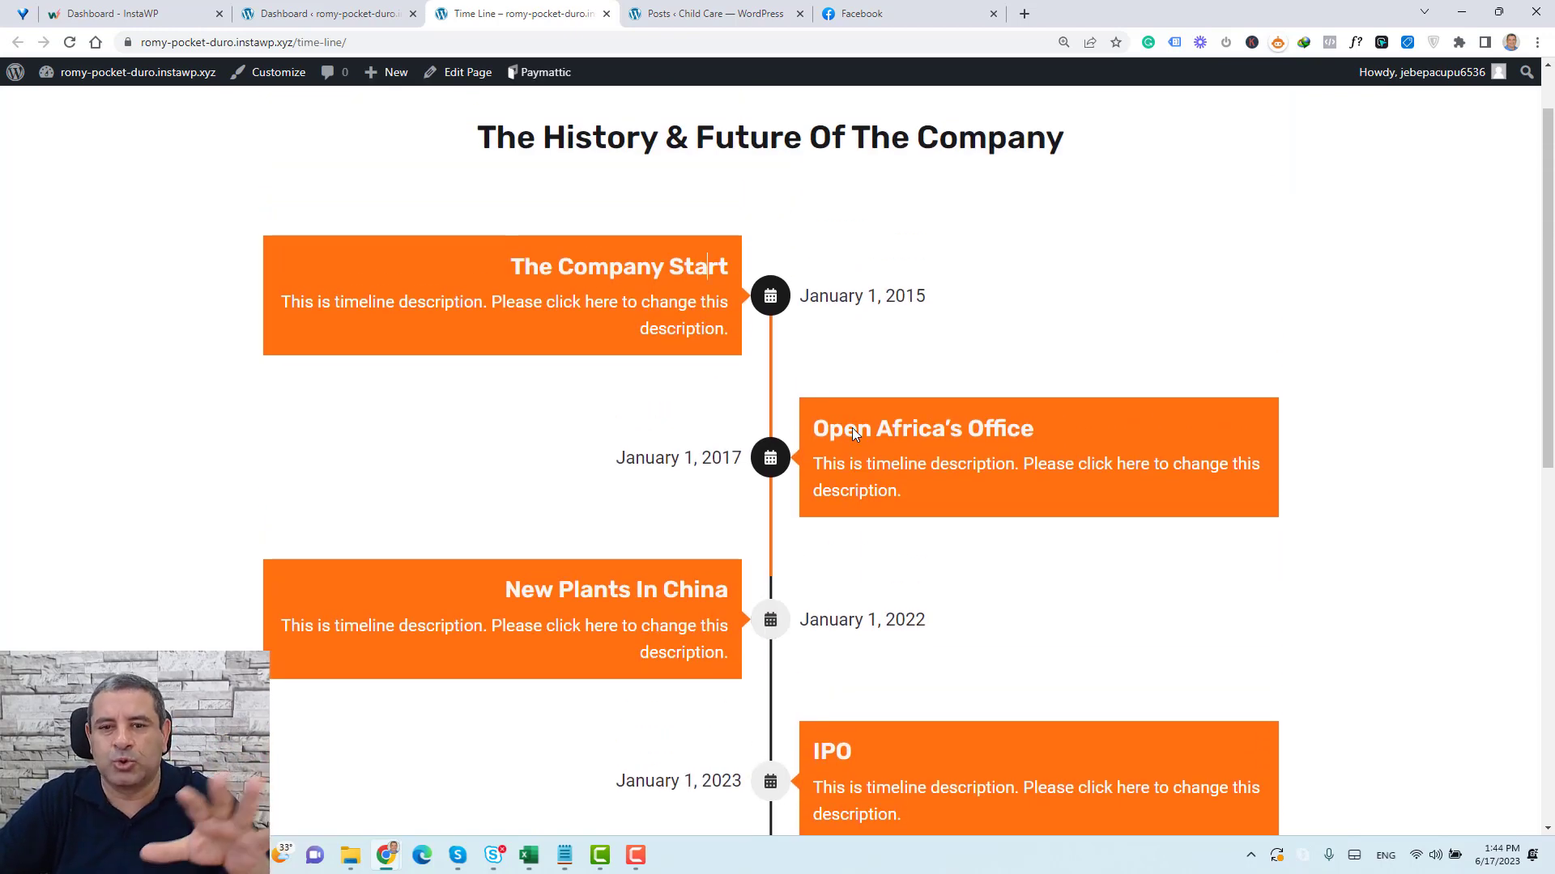
scroll(852, 430, up, 1)
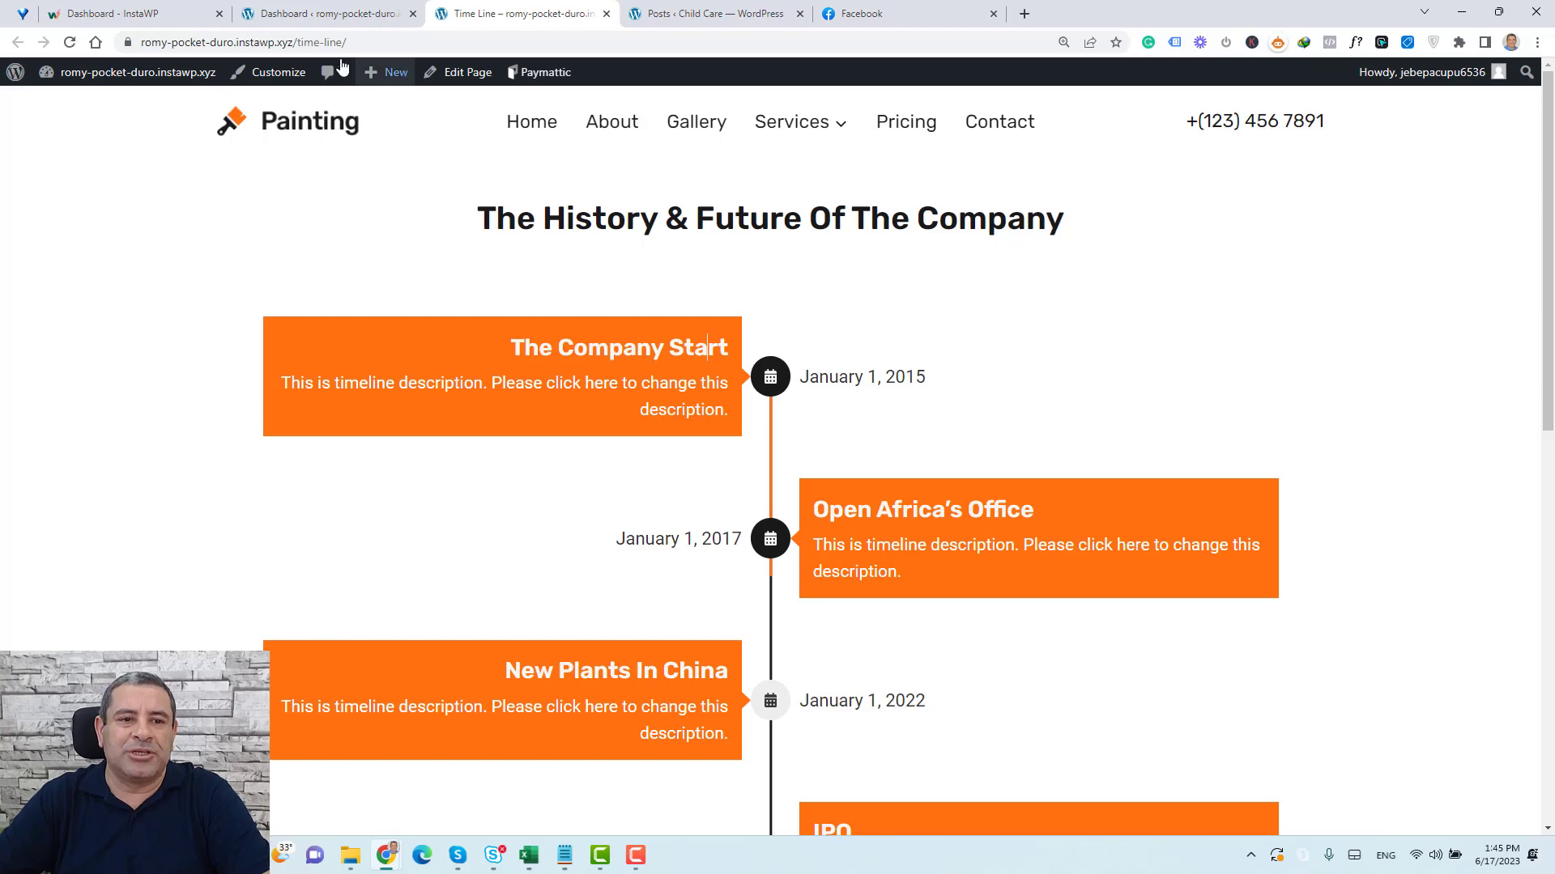
Search the WordPress plugin directory for "Spectra" from the site's admin dashboard
click(334, 25)
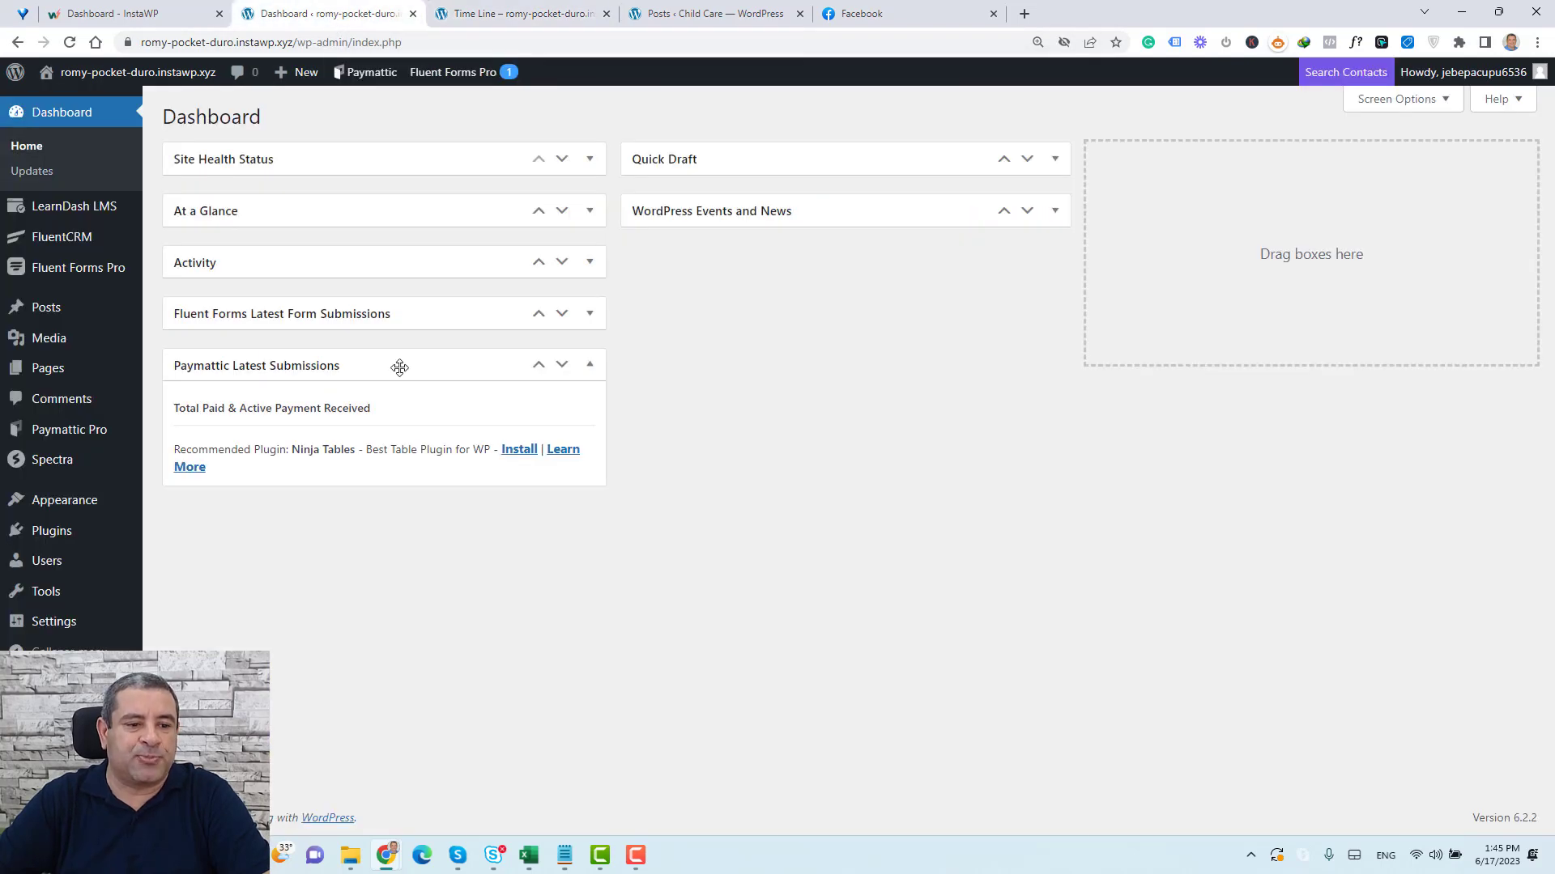
mouse_move(63, 528)
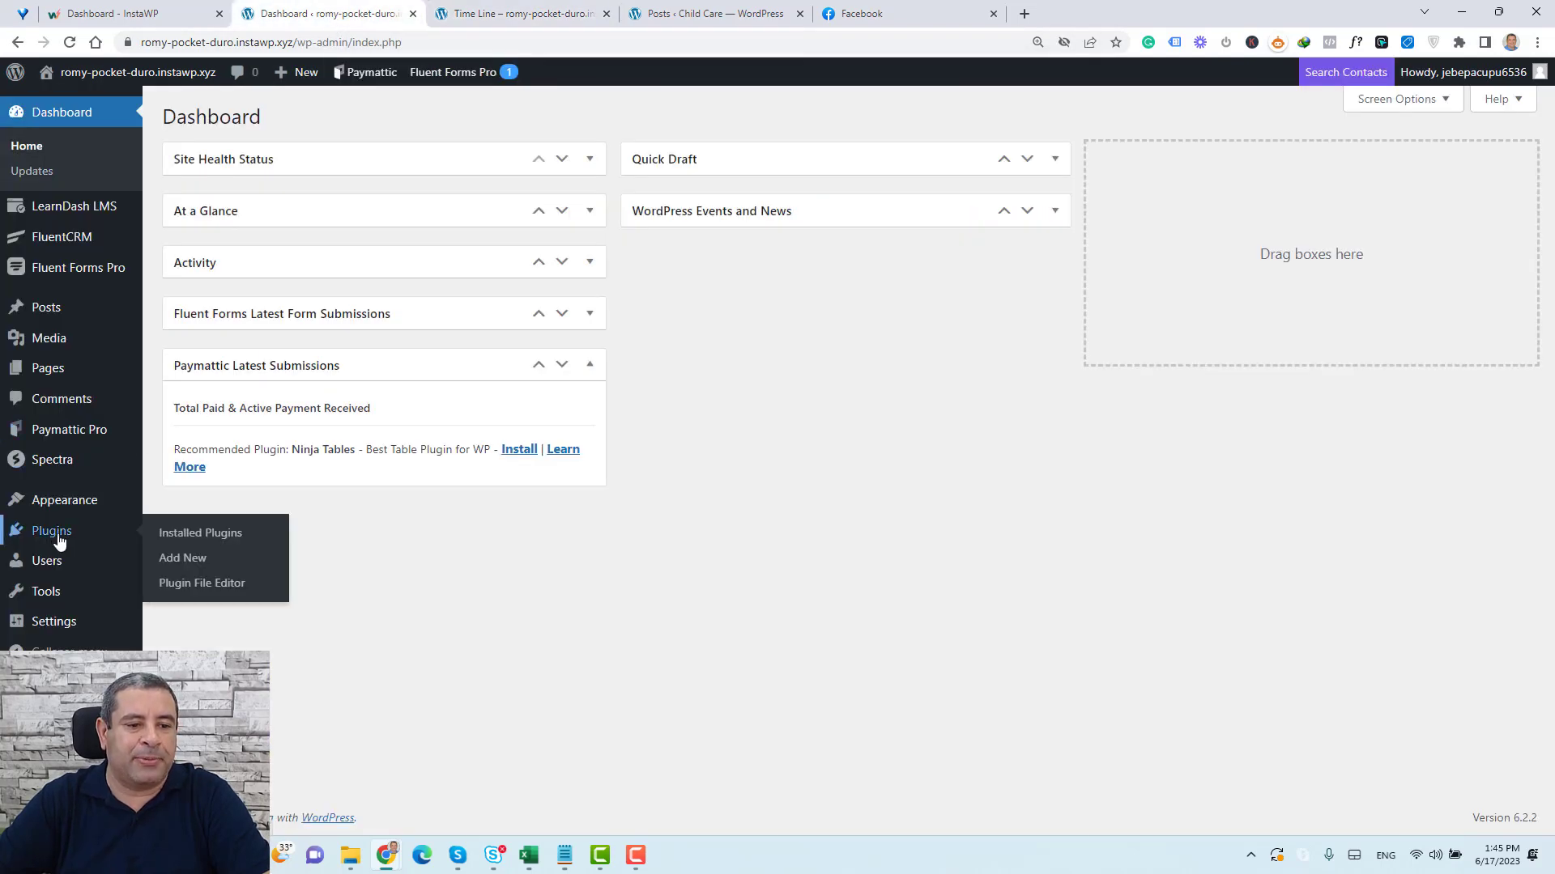
click(195, 566)
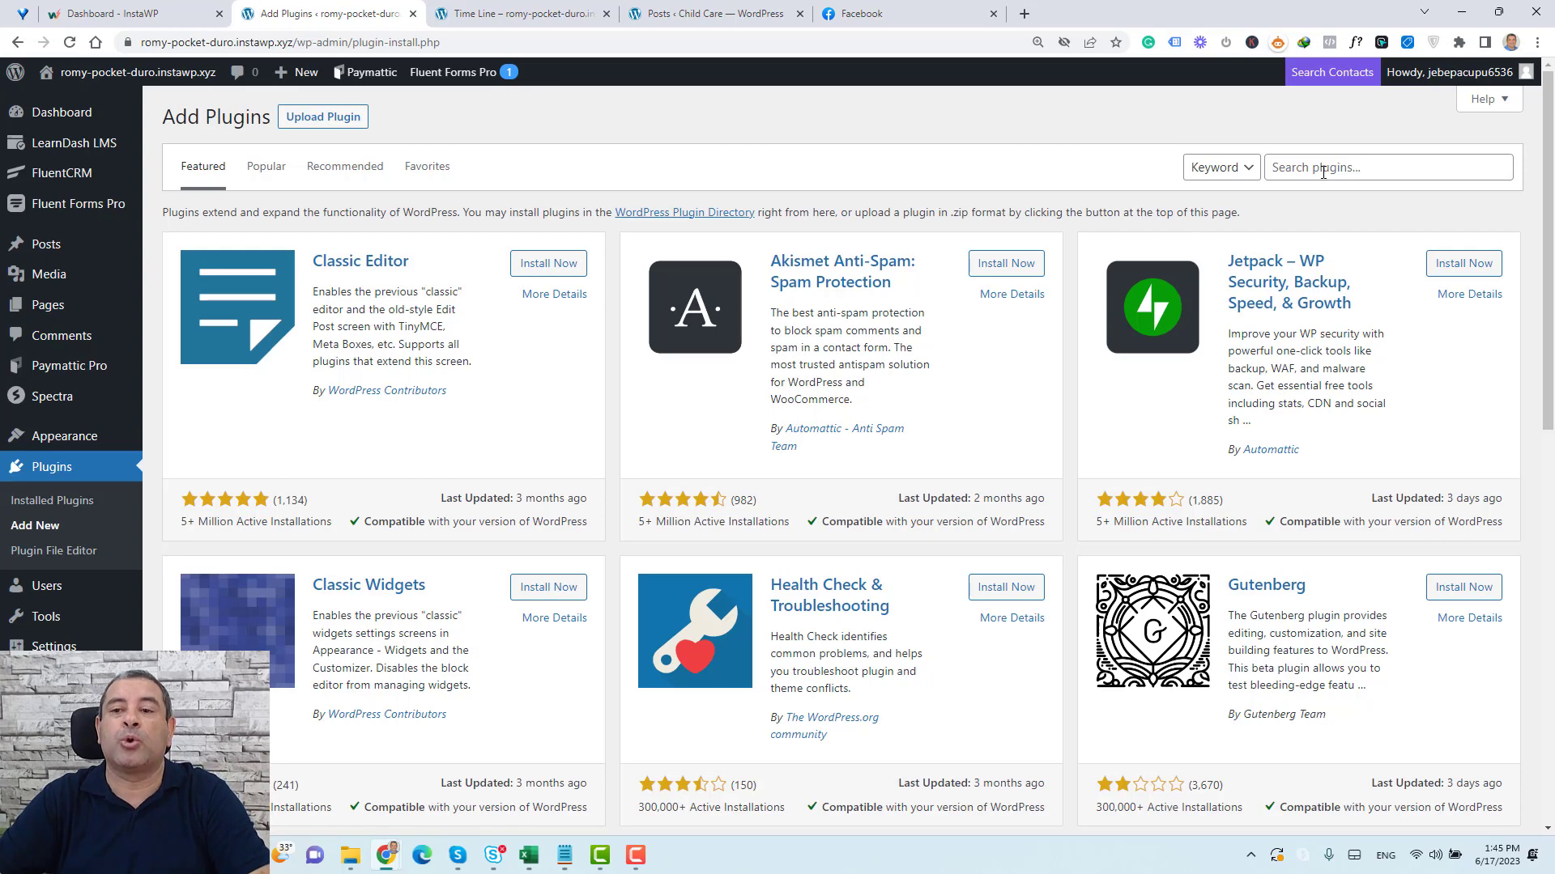
click(1323, 172)
text(Spectra)
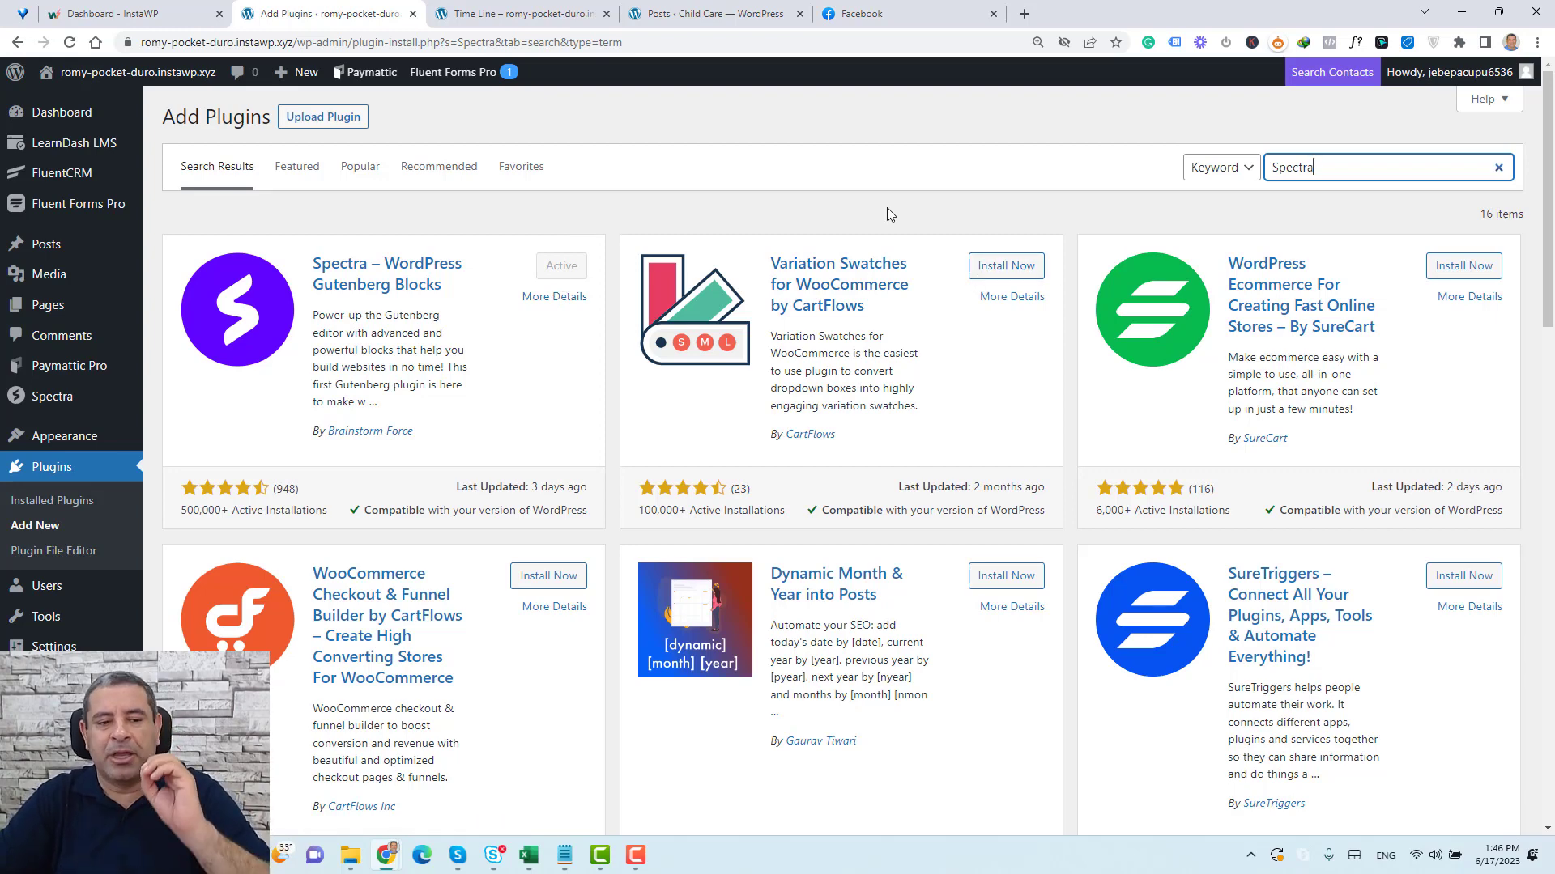
Check the Content Timeline block in Spectra's Blocks / Extensions list by switching it off and on again
mouse_move(71, 405)
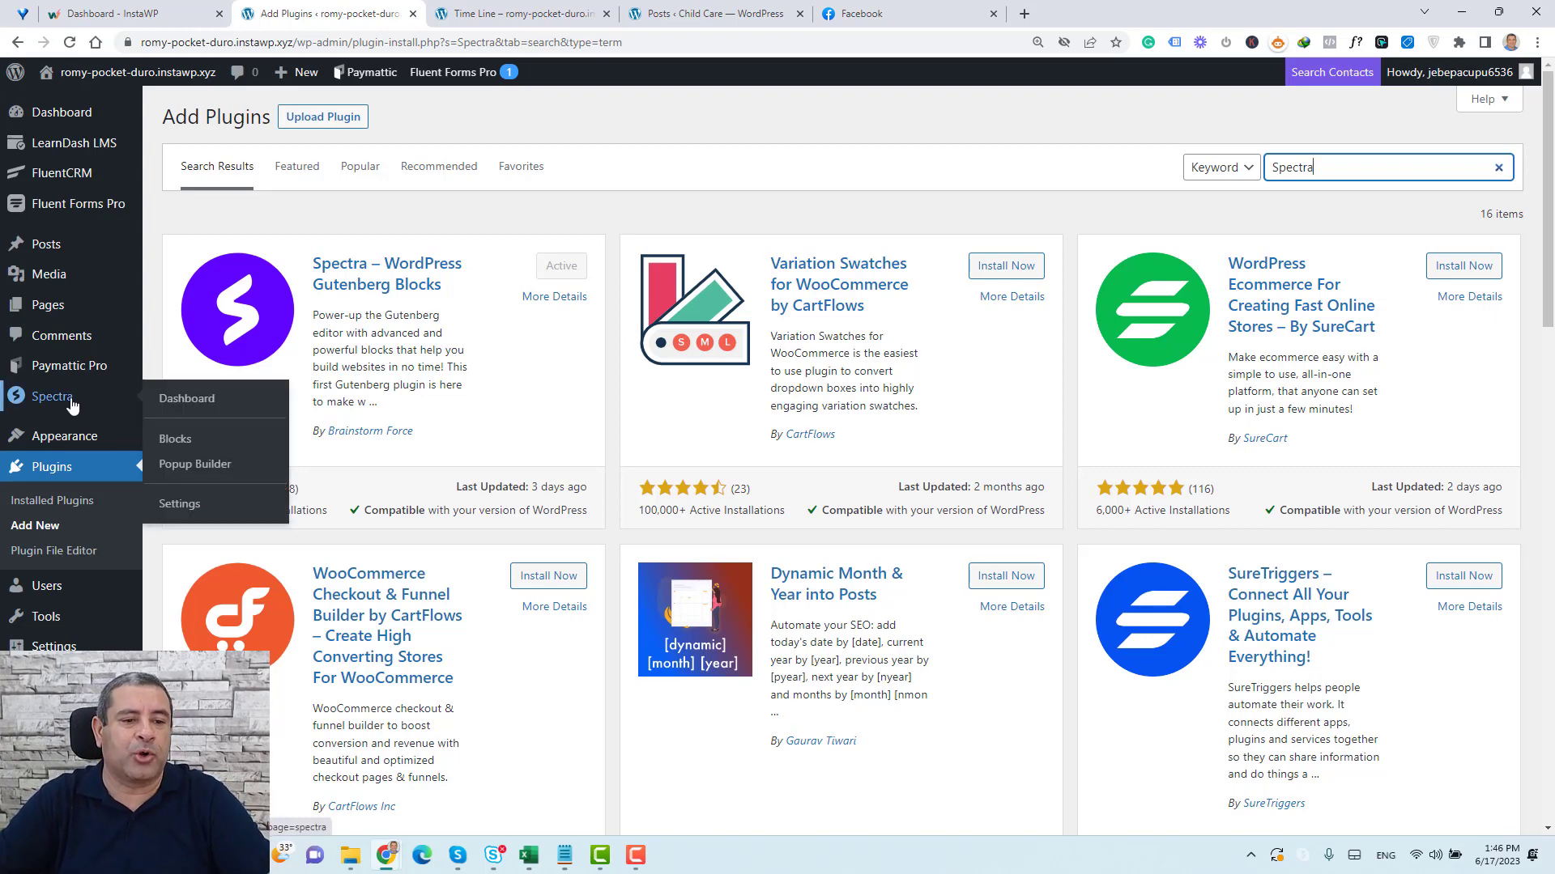
click(179, 400)
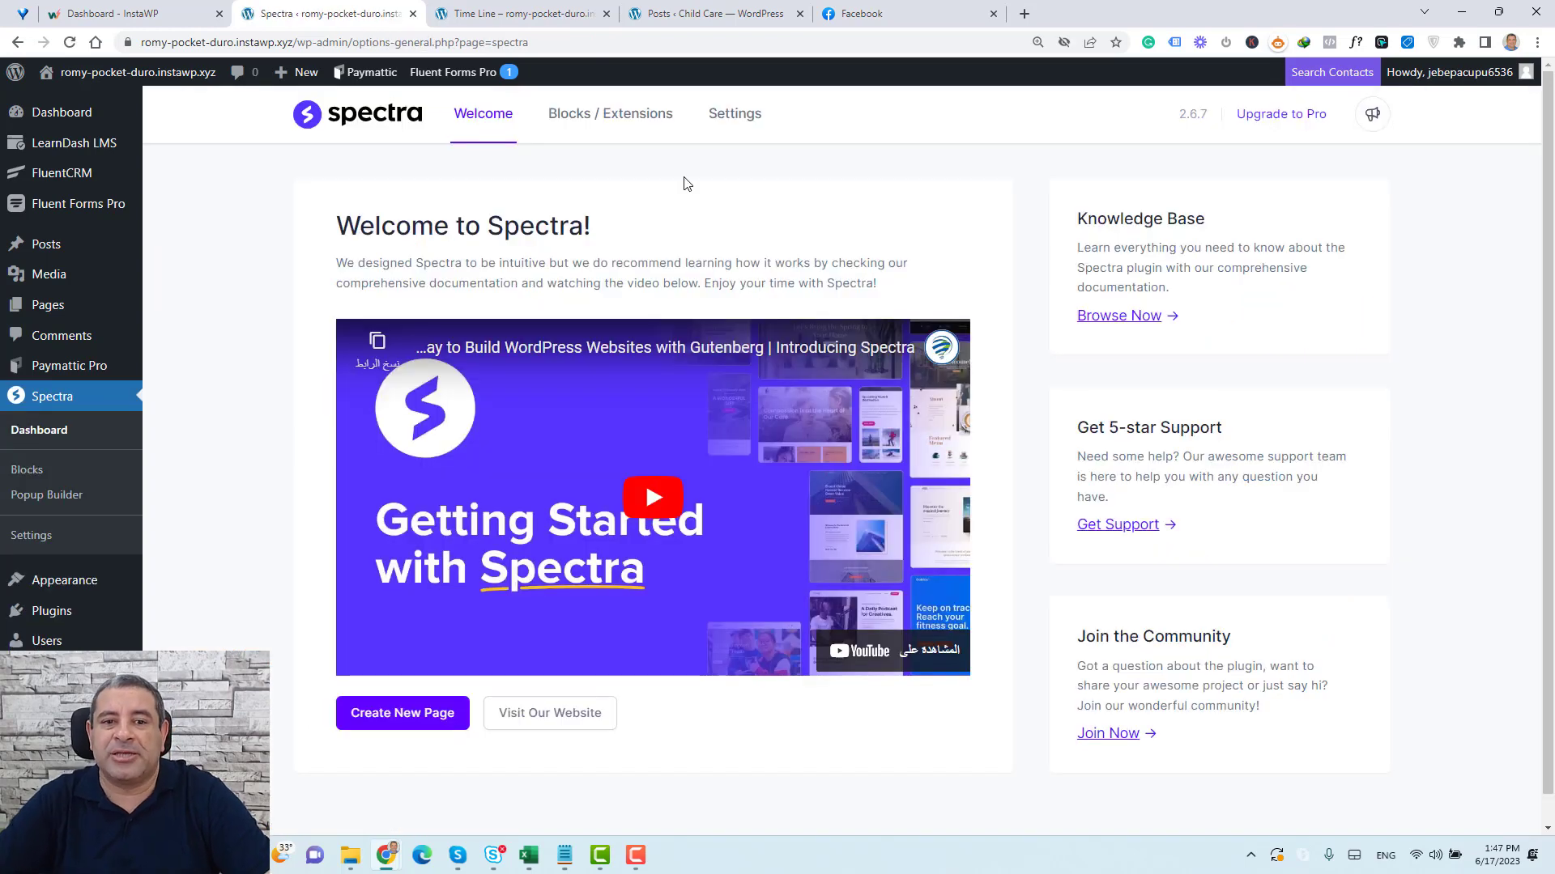
click(620, 138)
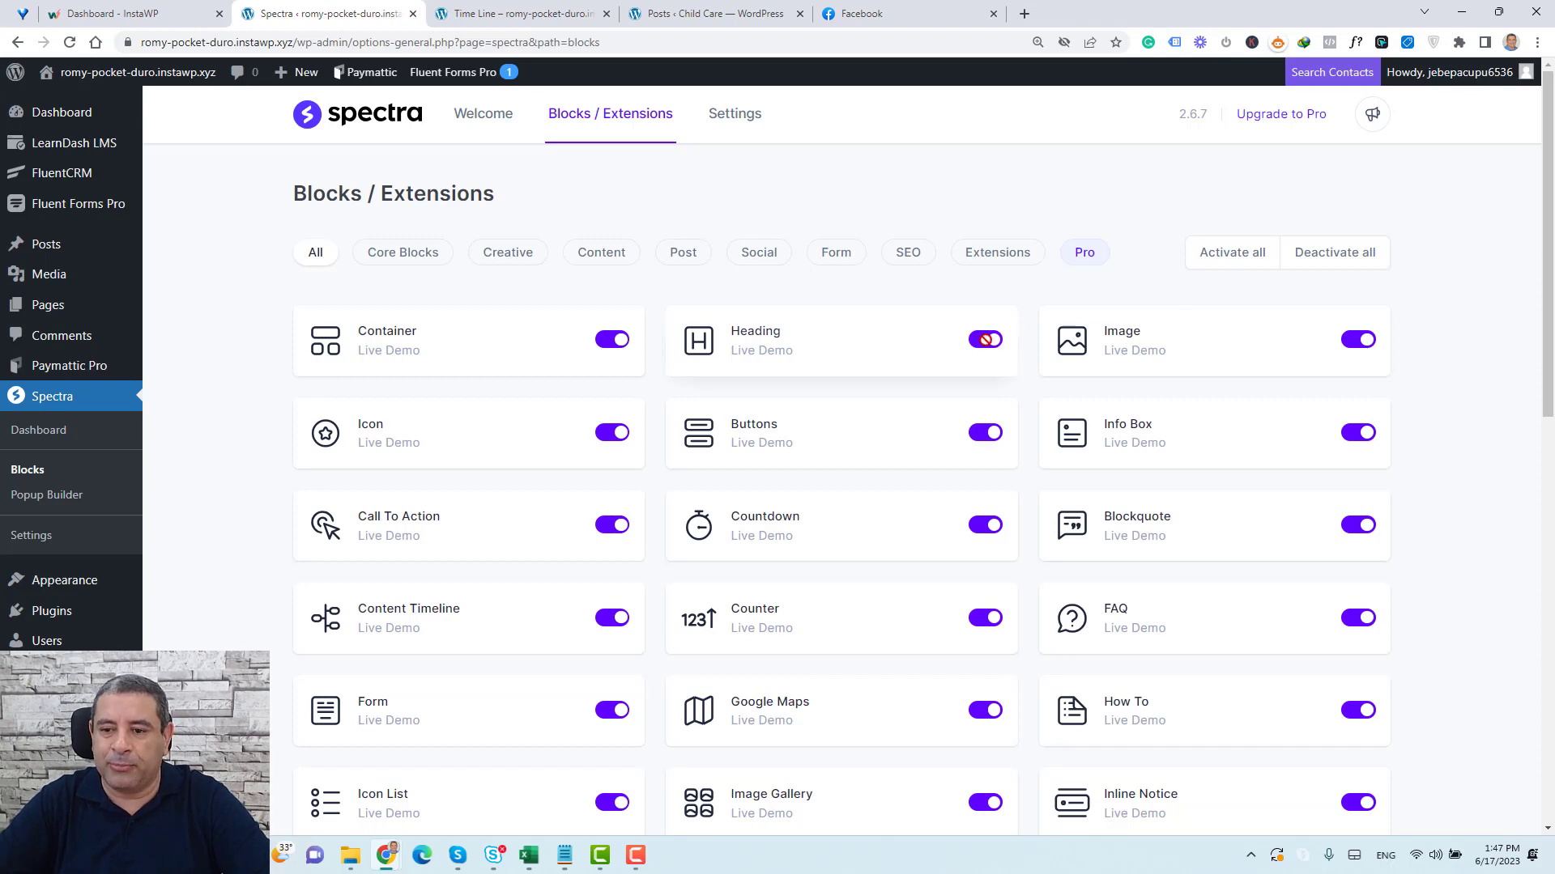
scroll(819, 448, down, 2)
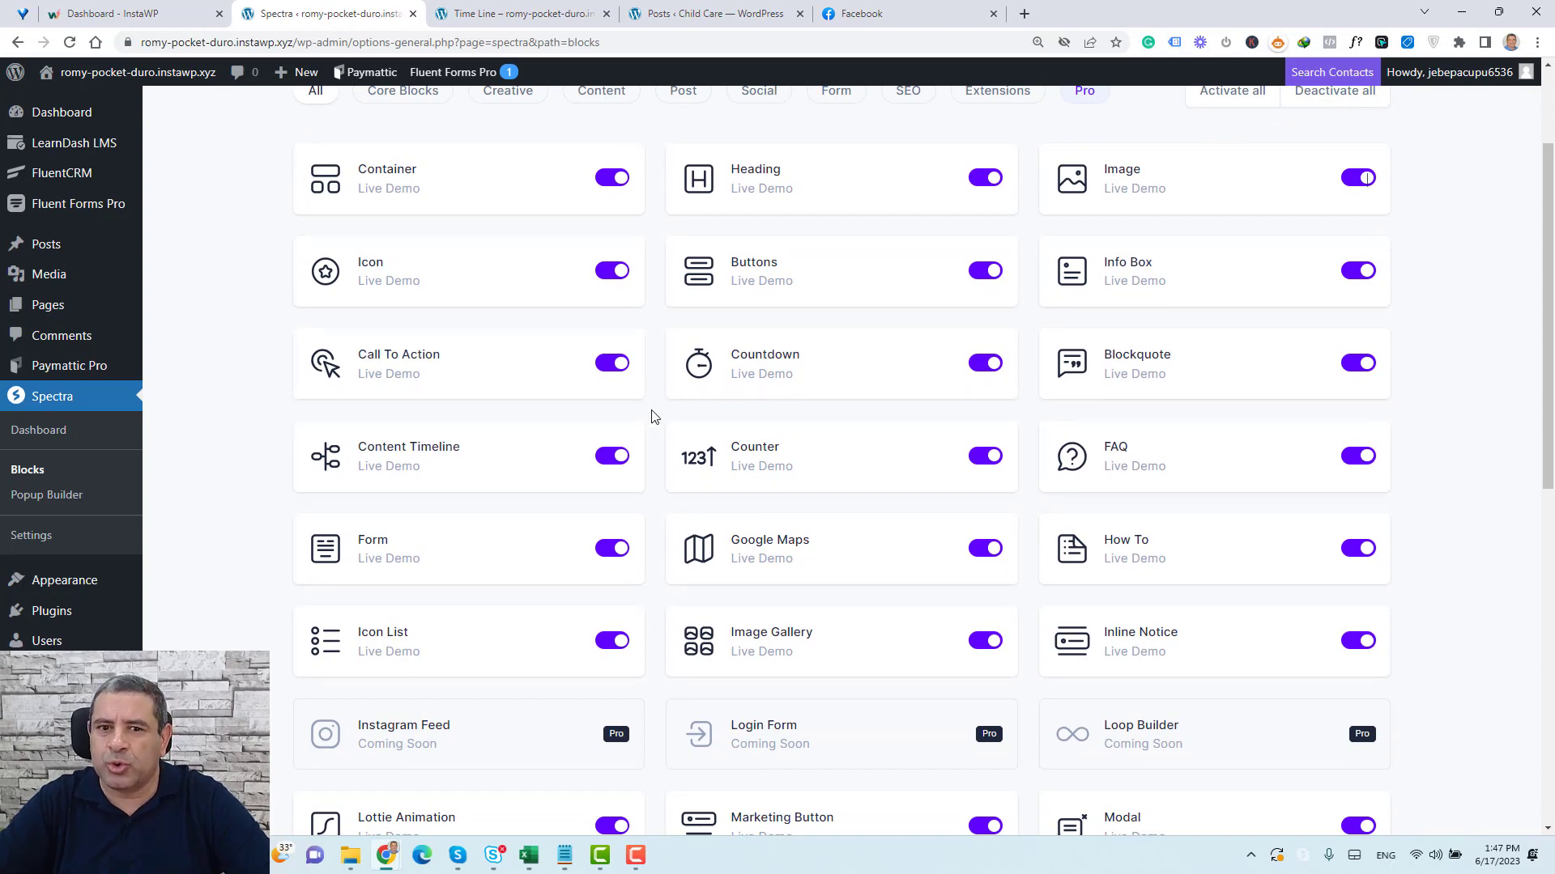
click(609, 455)
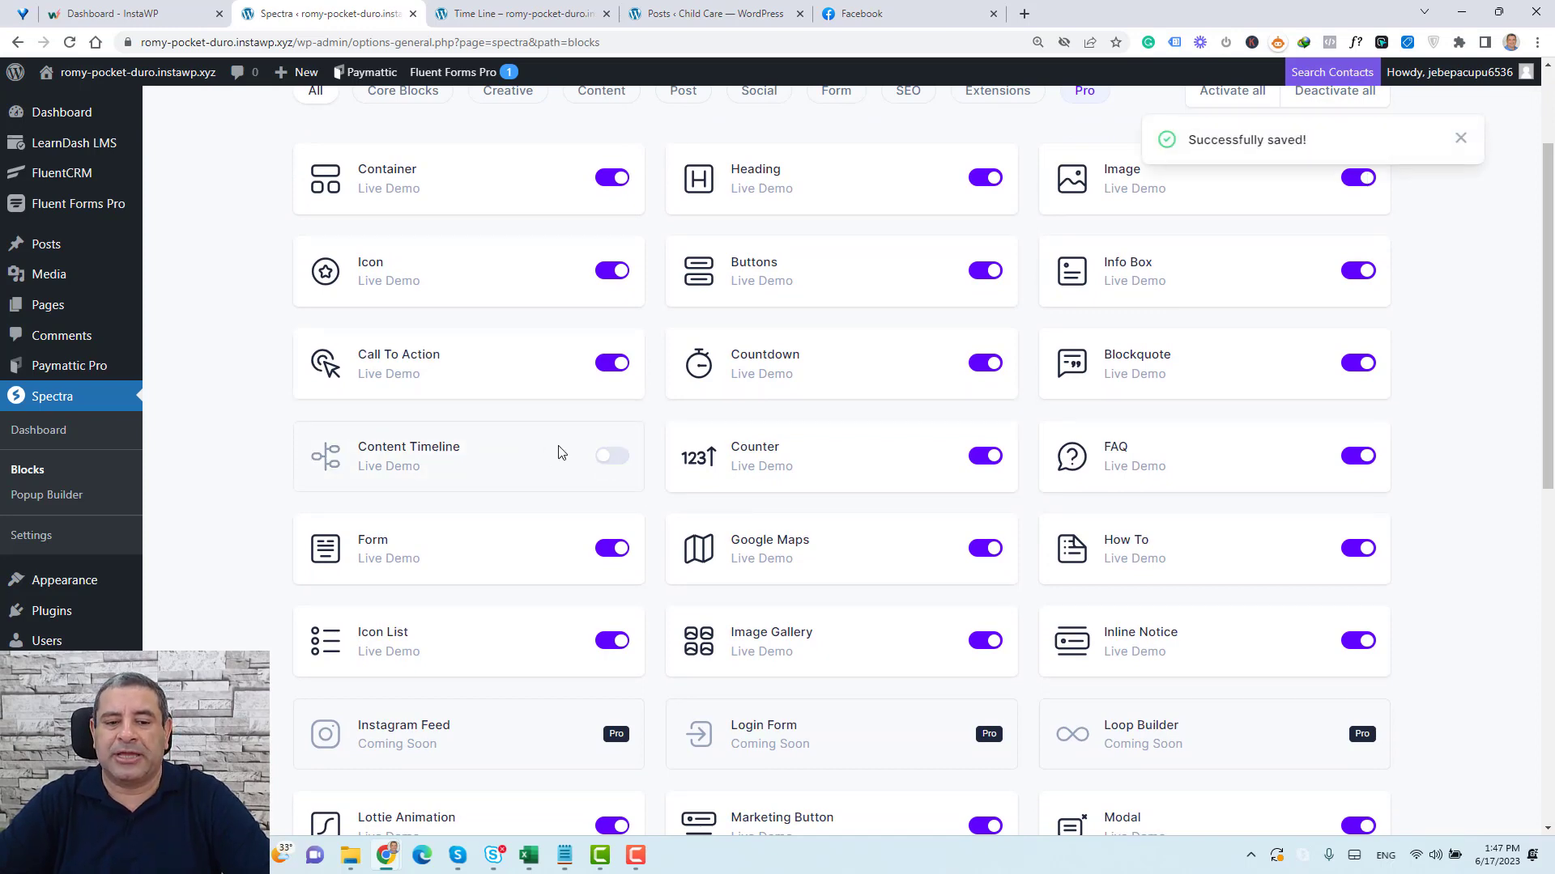
click(613, 455)
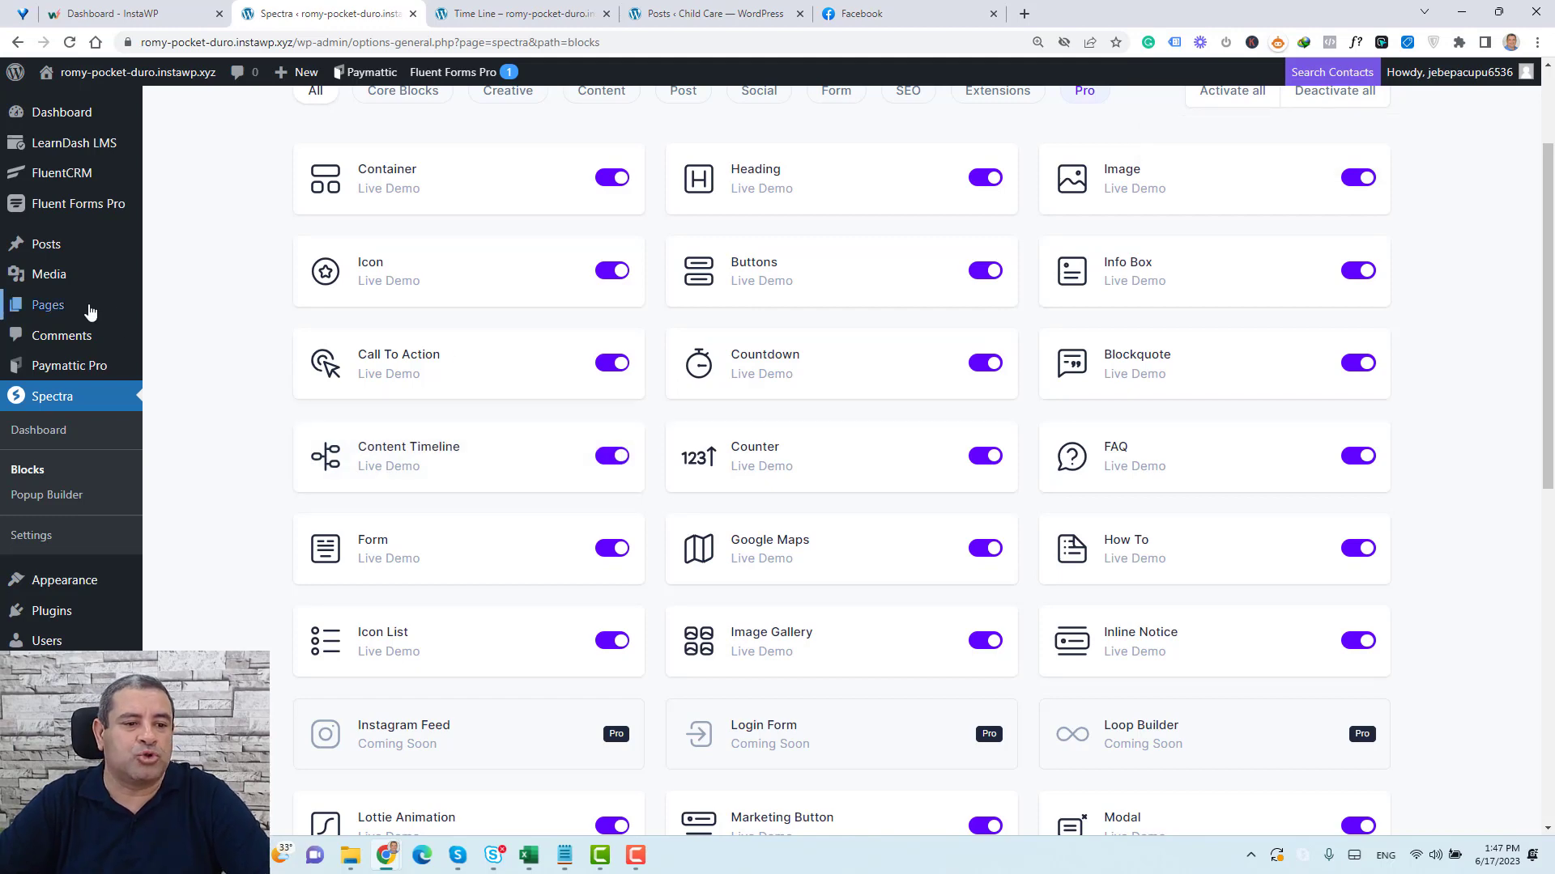
Create a new page in a separate browser tab and title it "About Us"
mouse_move(90, 313)
right_click(183, 333)
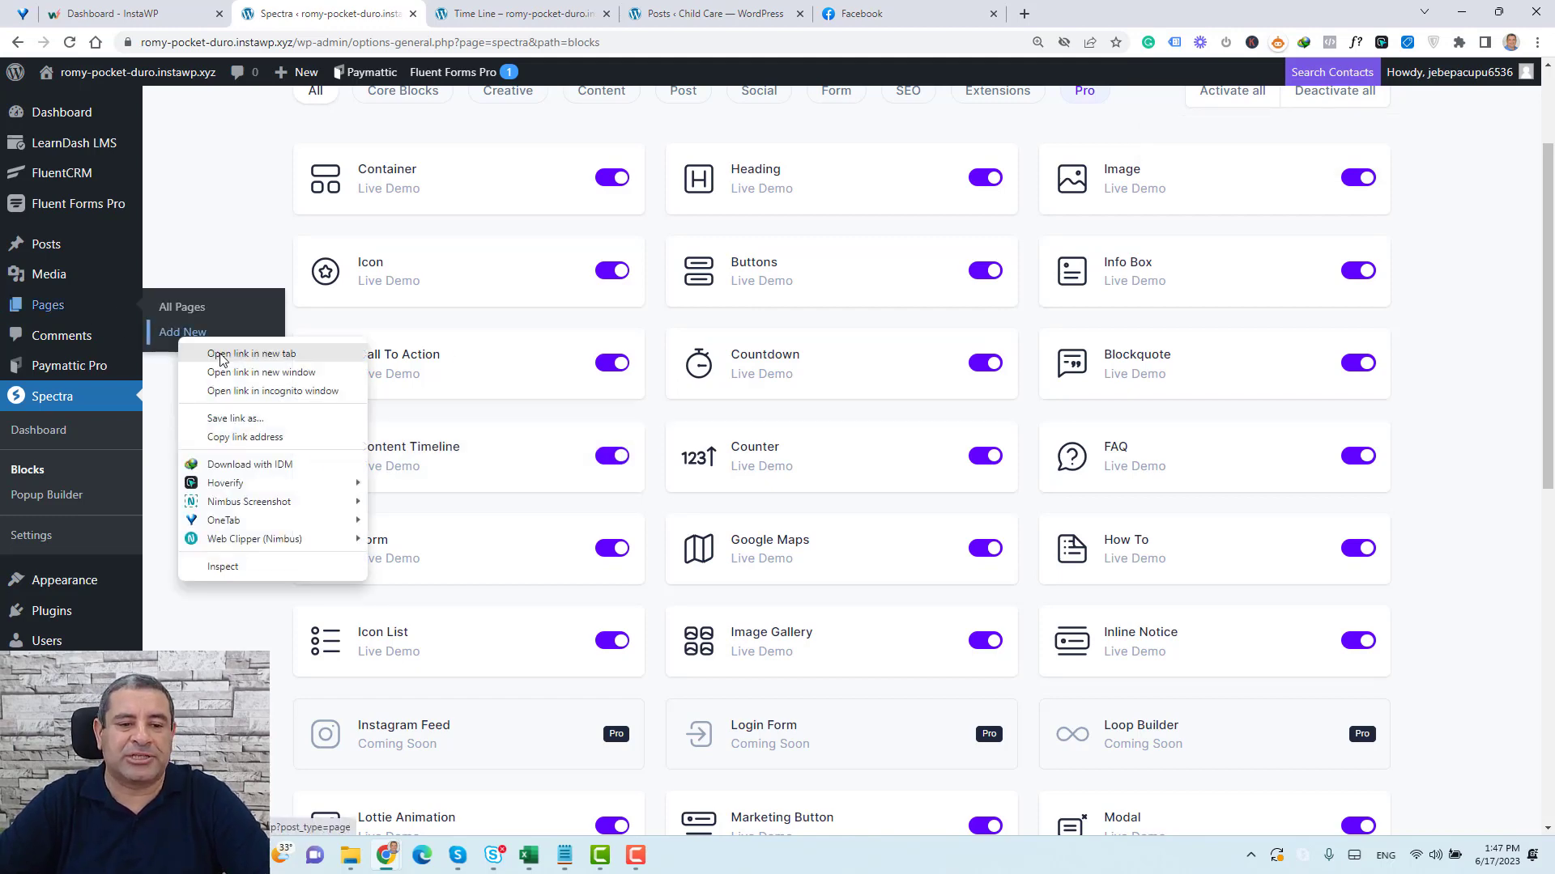
click(235, 351)
click(458, 13)
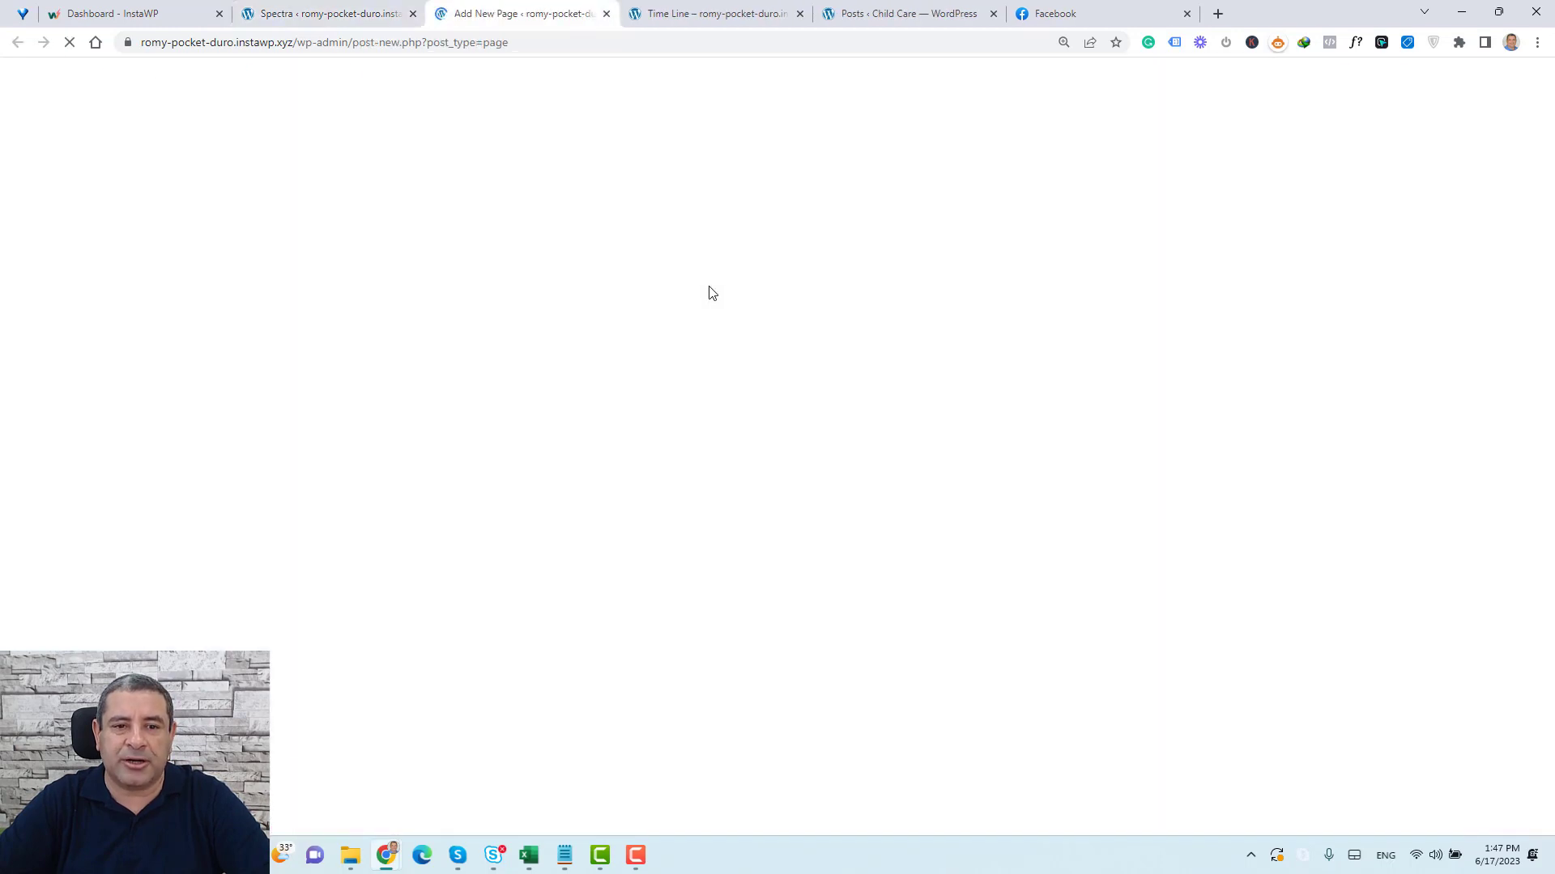
text(About Us)
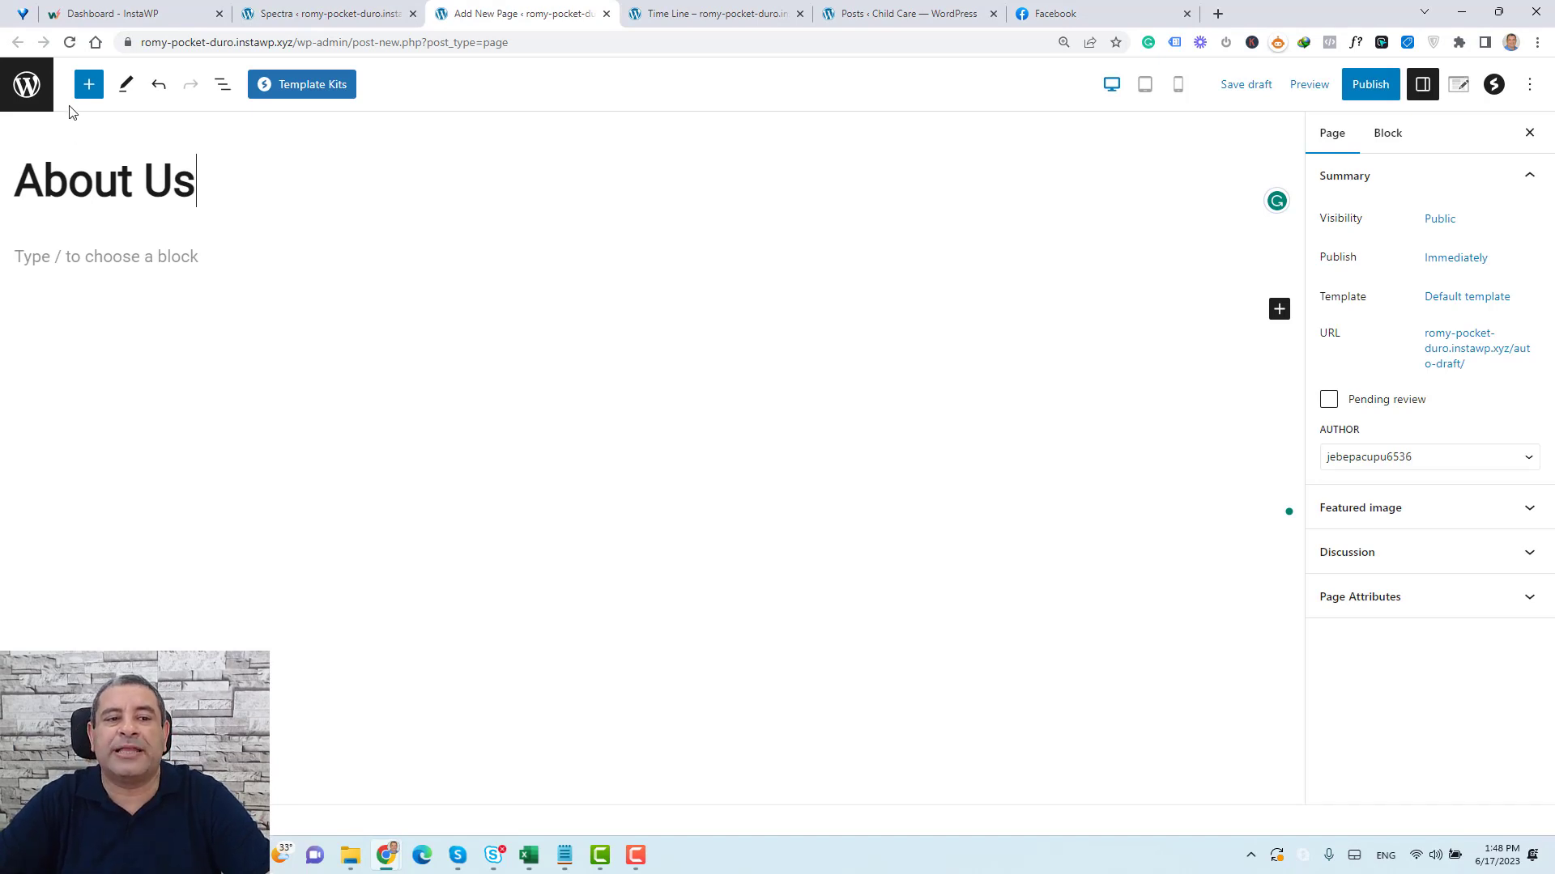
Add a Spectra Container block with the single-column layout below the page title
click(86, 88)
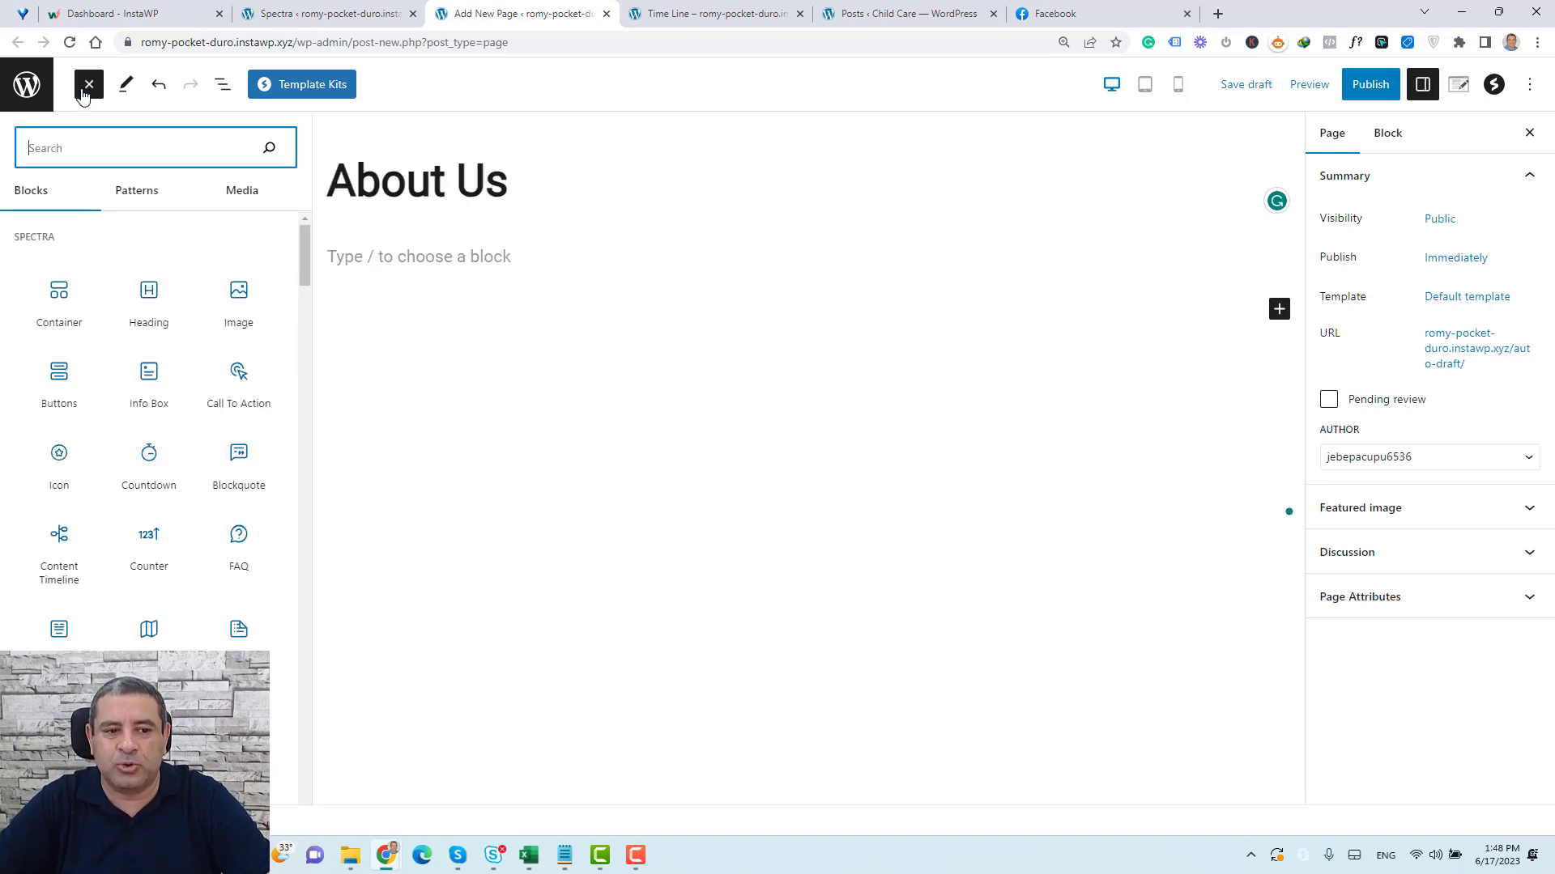
drag(58, 302, 716, 270)
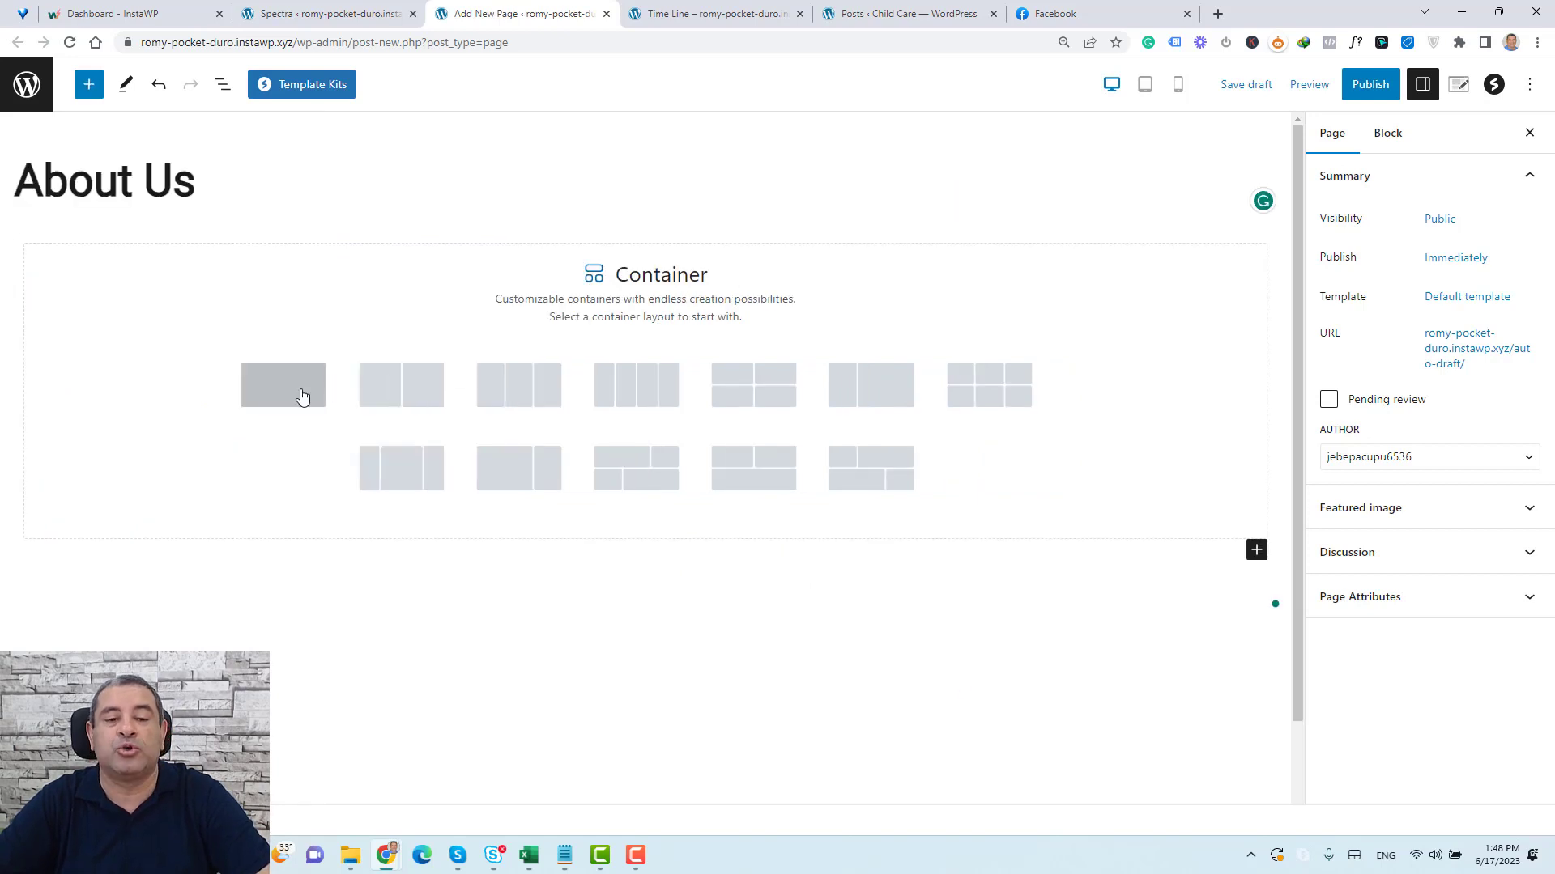
click(302, 397)
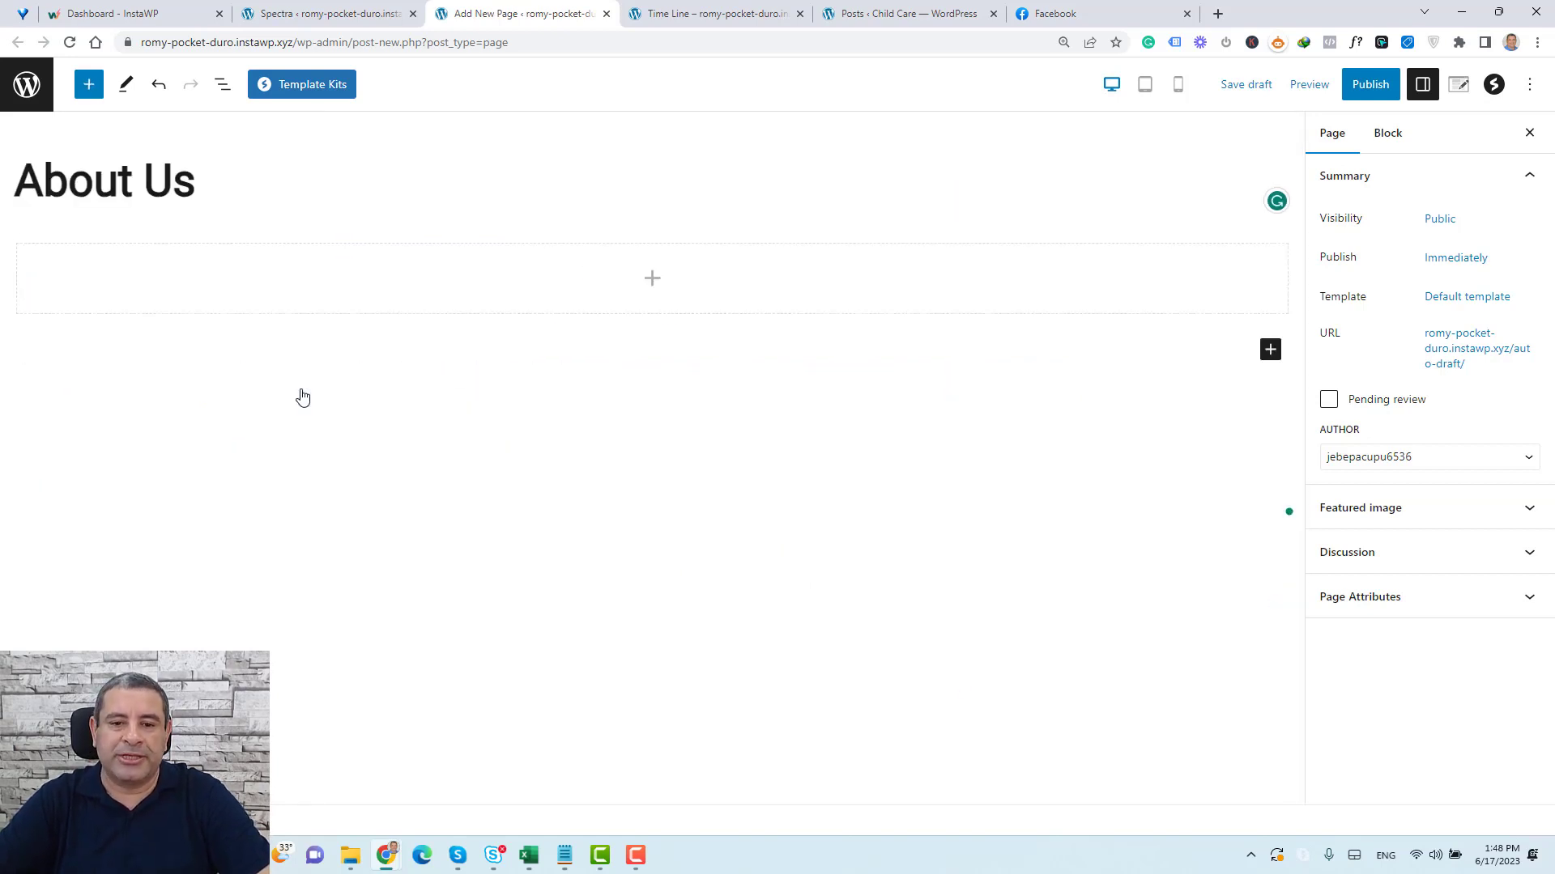
Insert a Content Timeline block inside the empty container
click(654, 288)
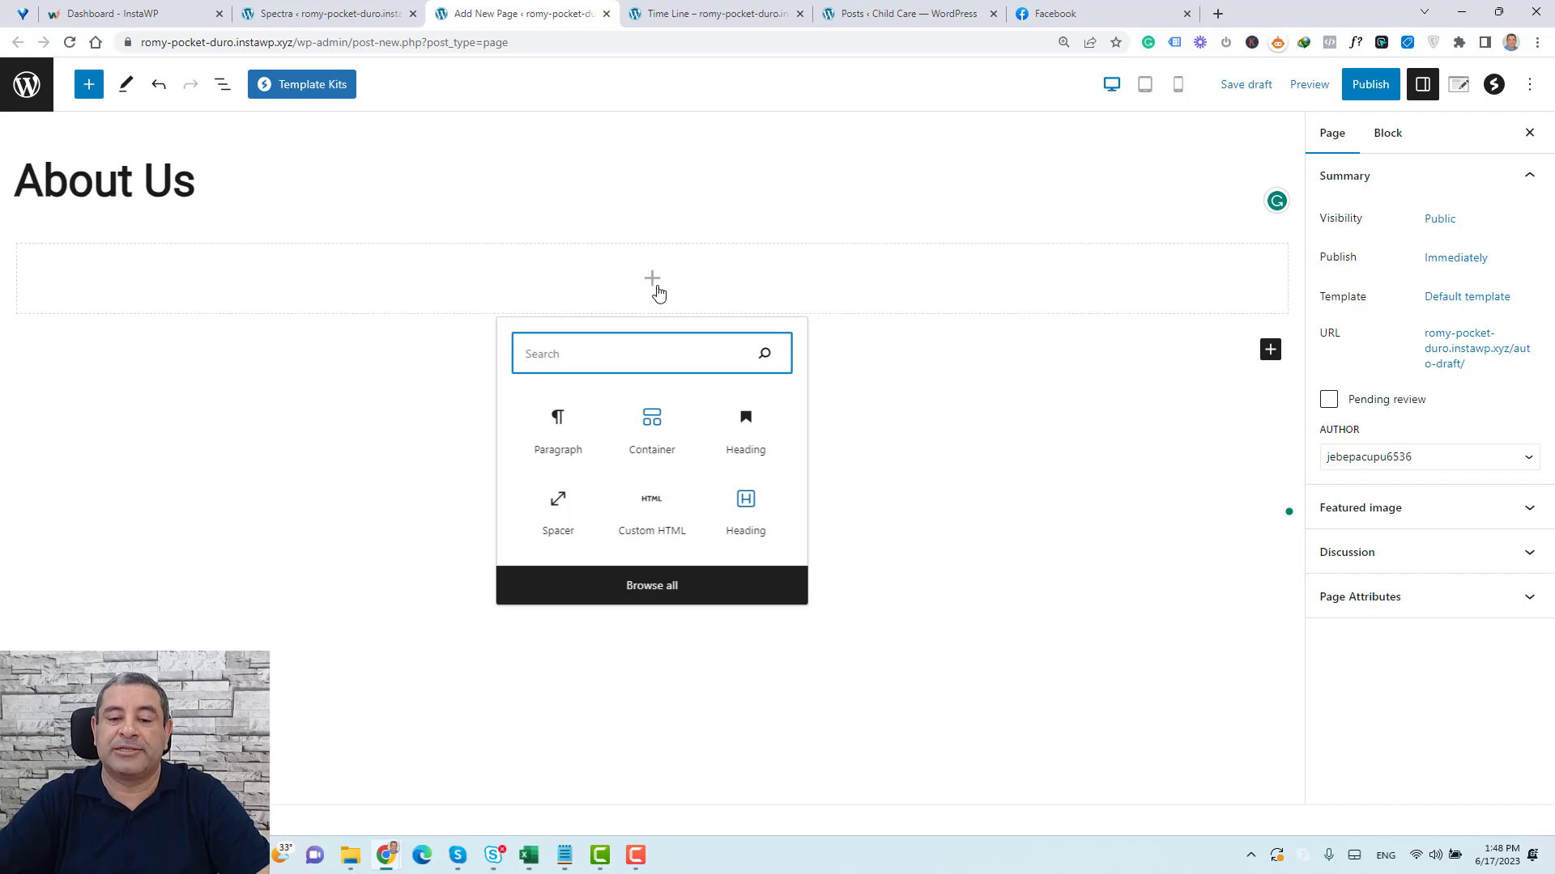
text(time)
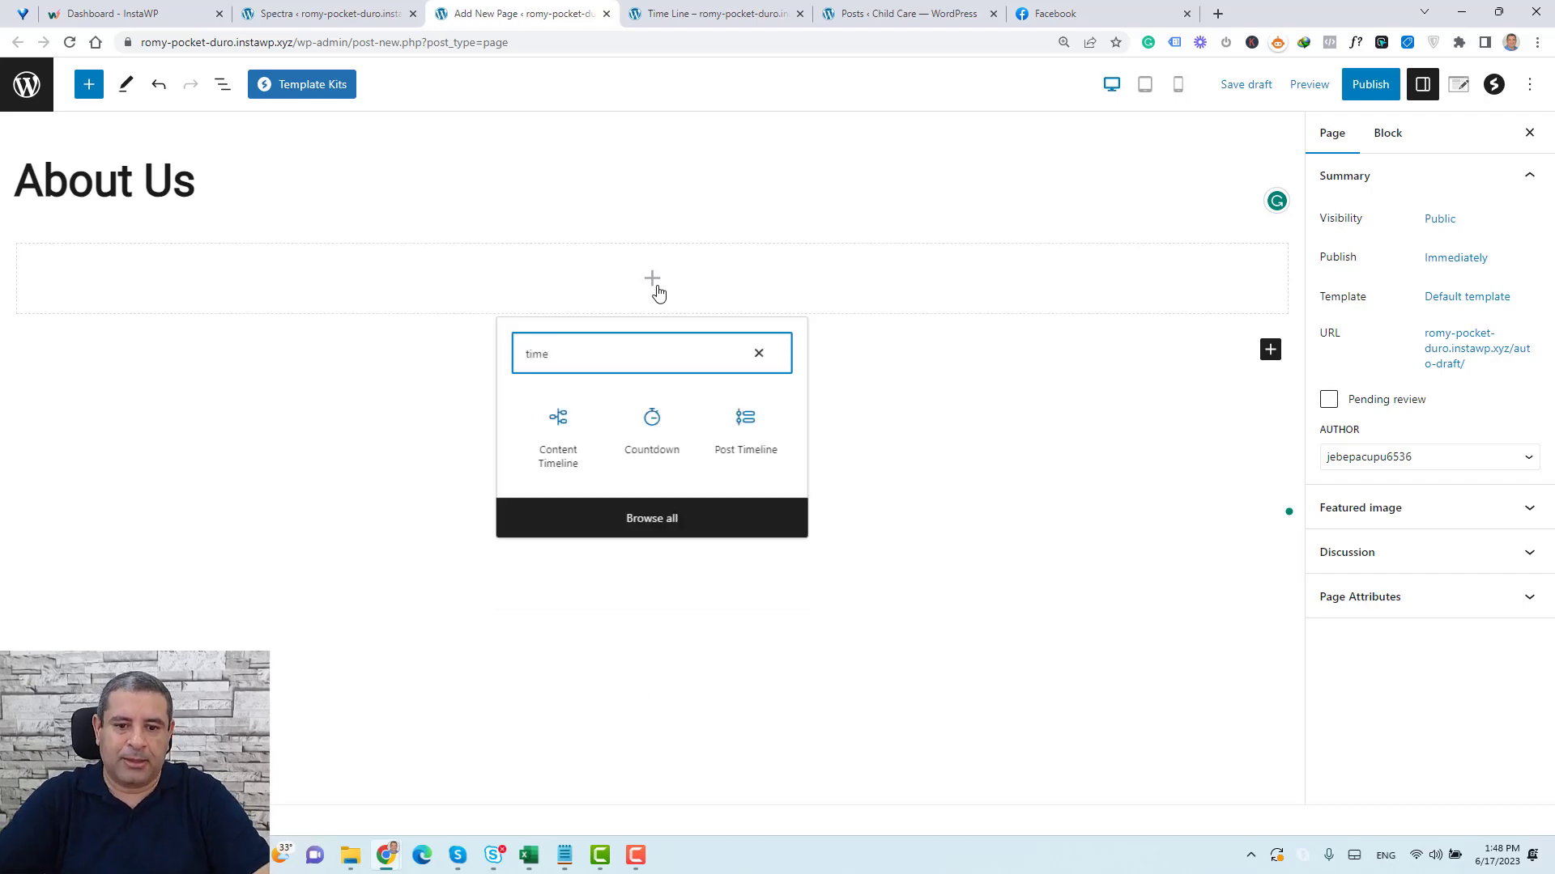
click(569, 465)
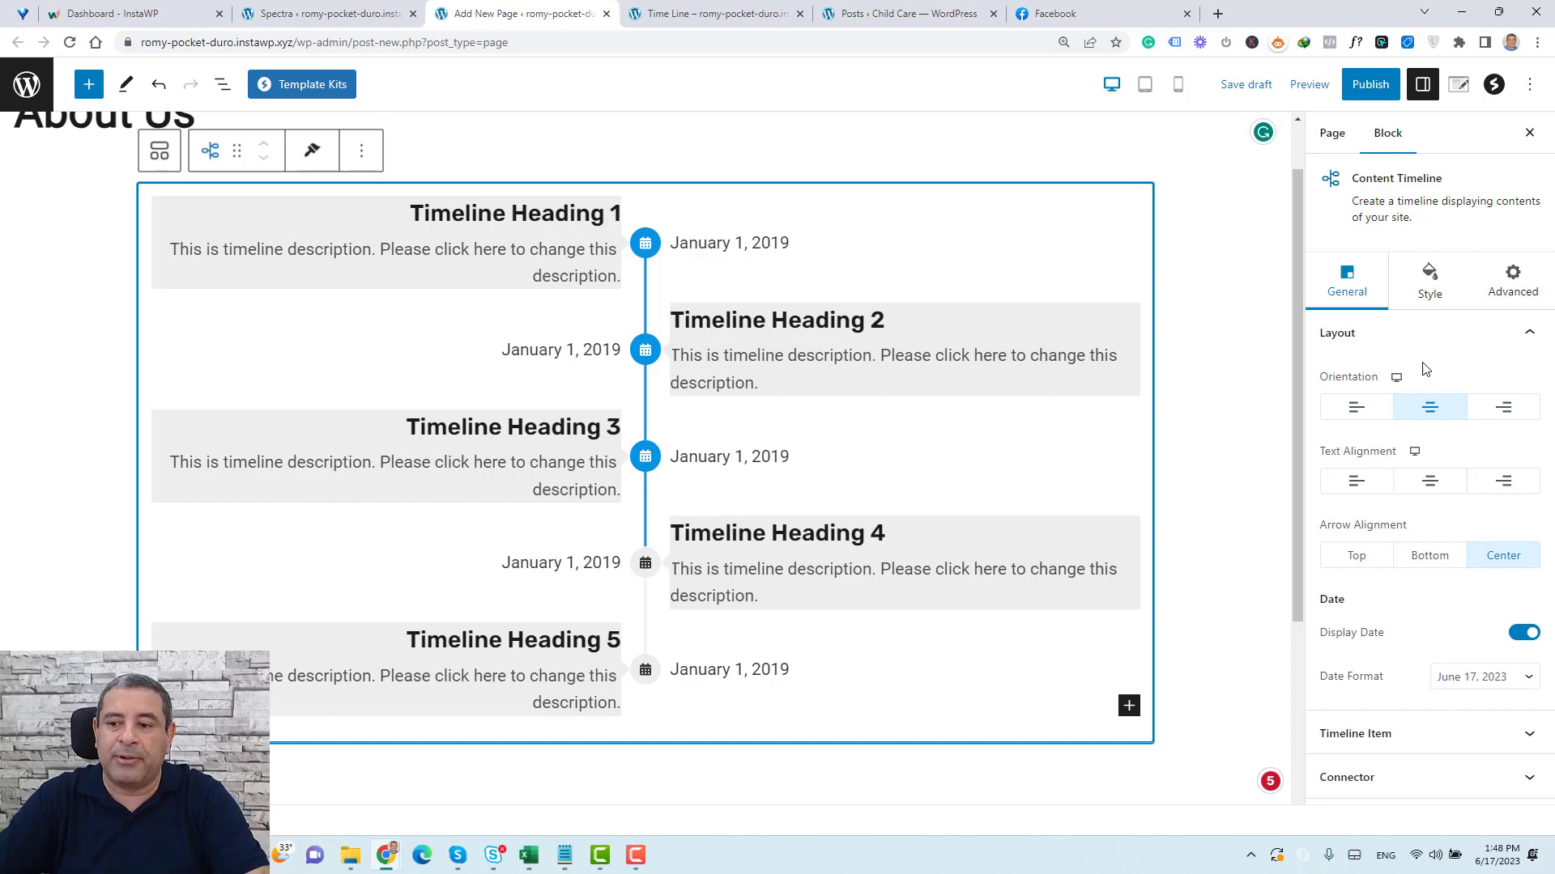
Try the left and right orientations for the timeline, restore the center orientation, and collapse the layout settings
click(1360, 410)
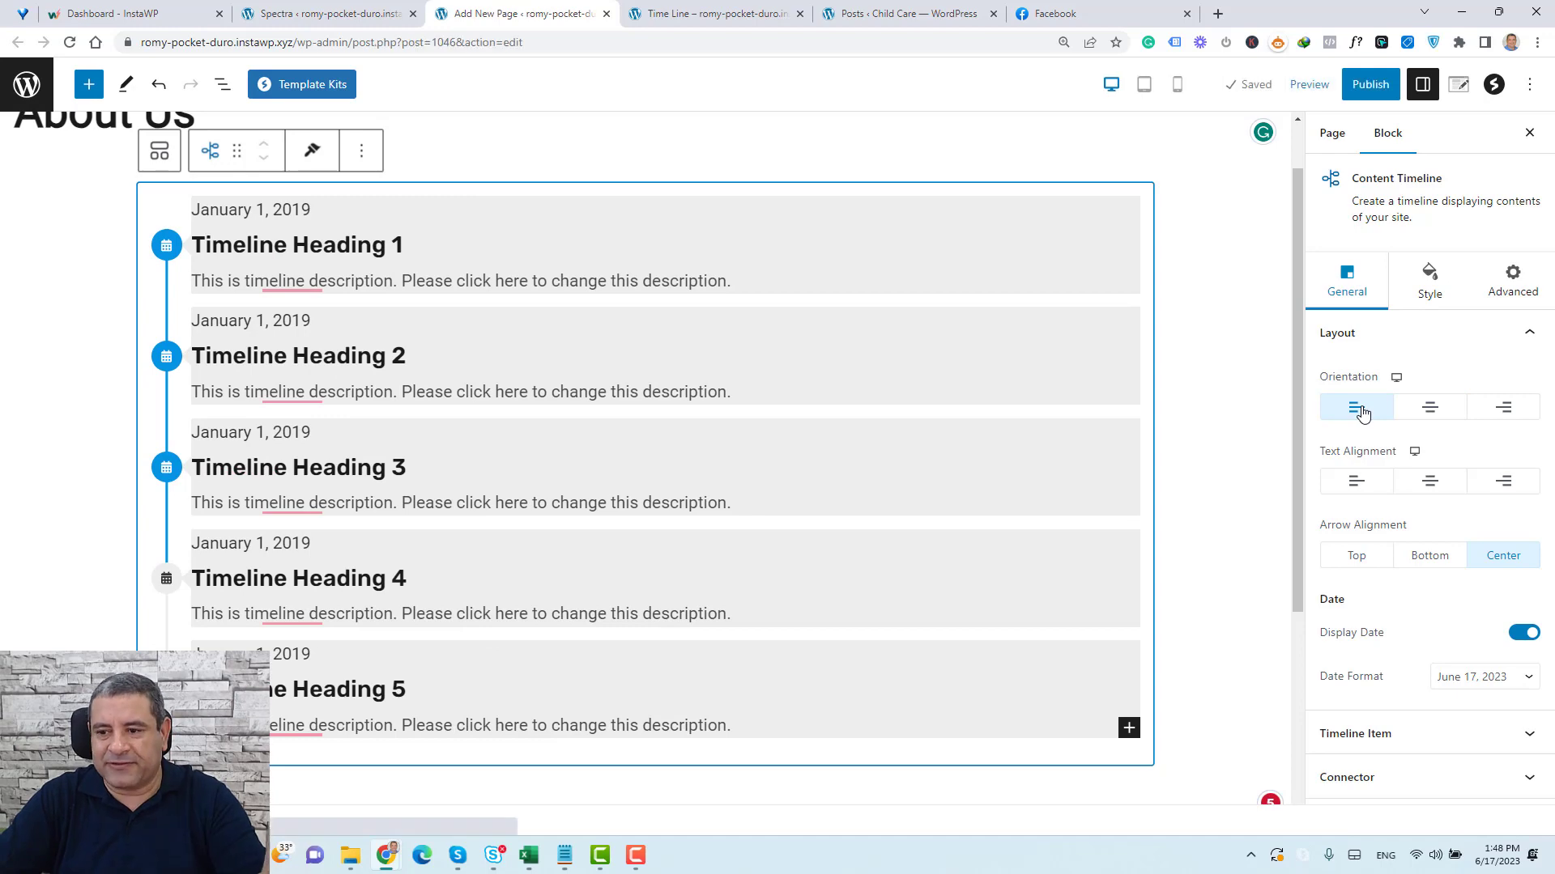
click(1500, 410)
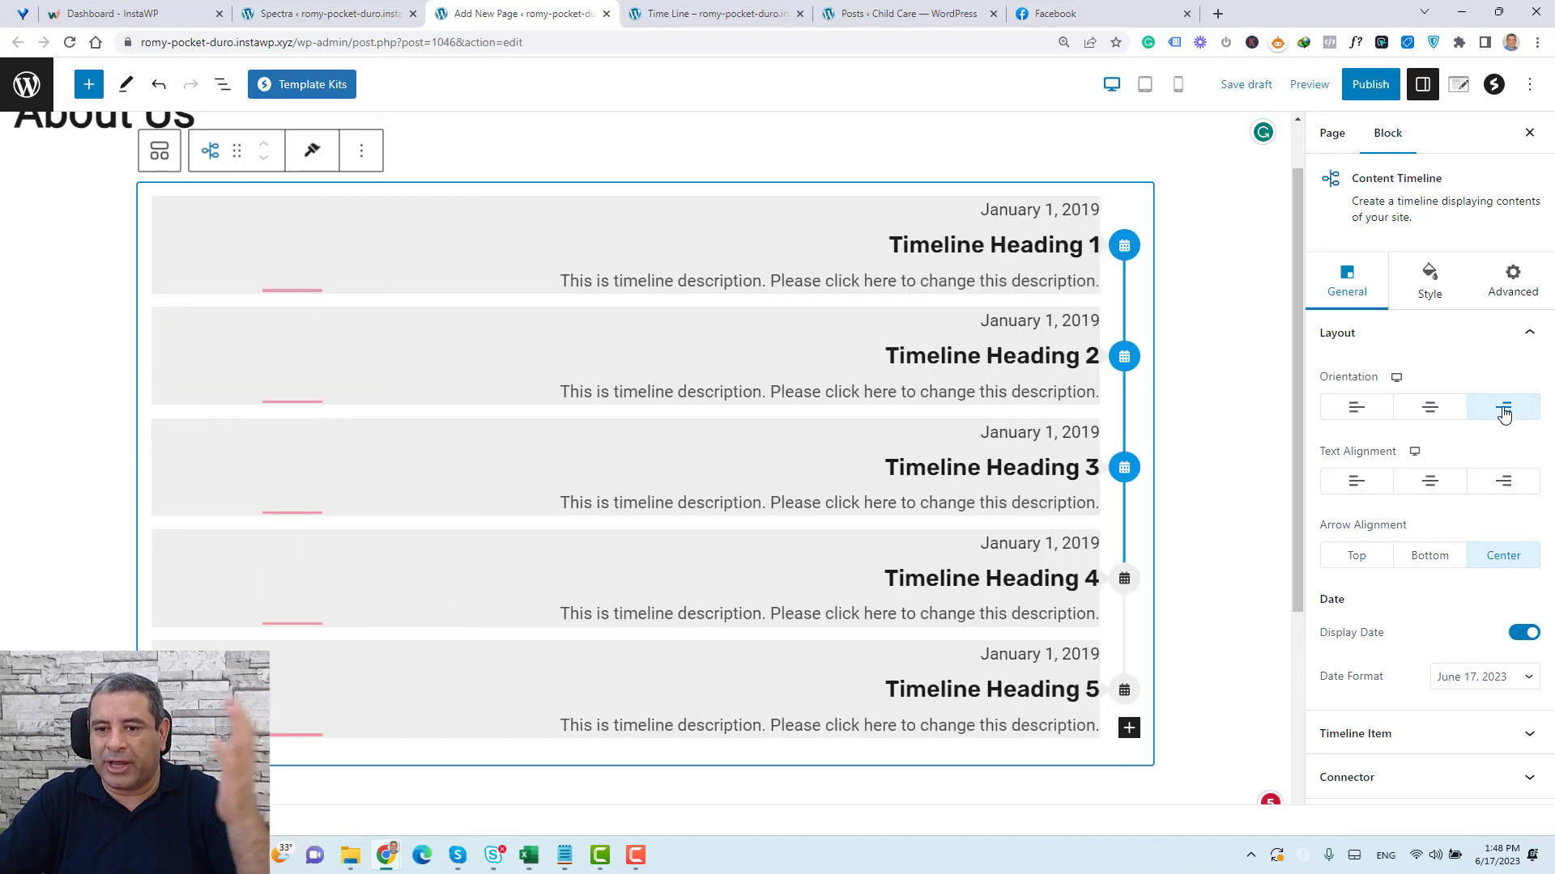
click(1438, 416)
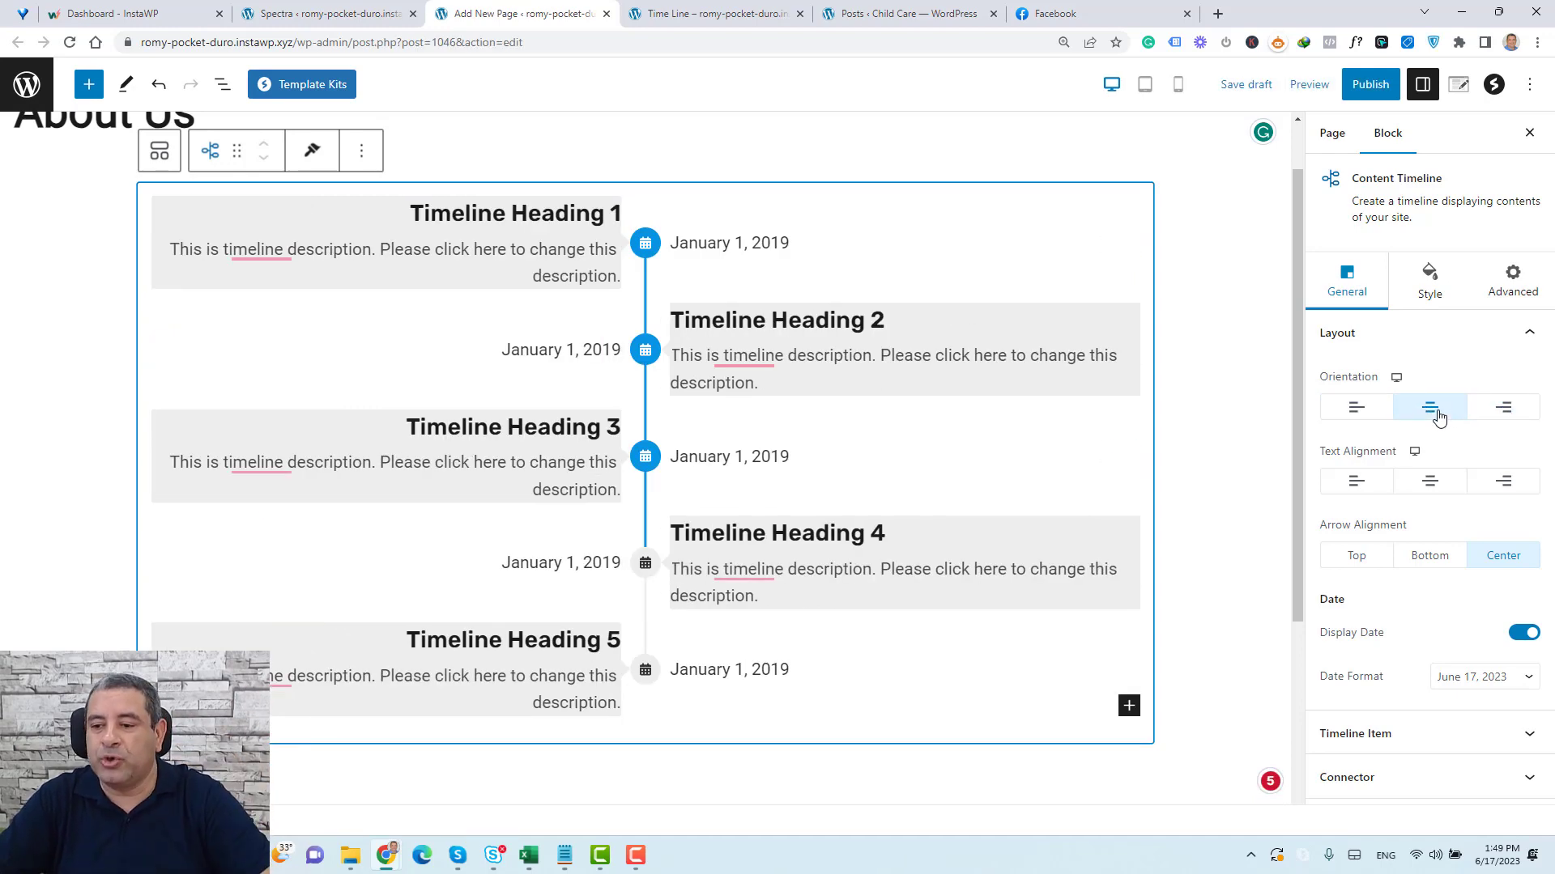
click(1487, 337)
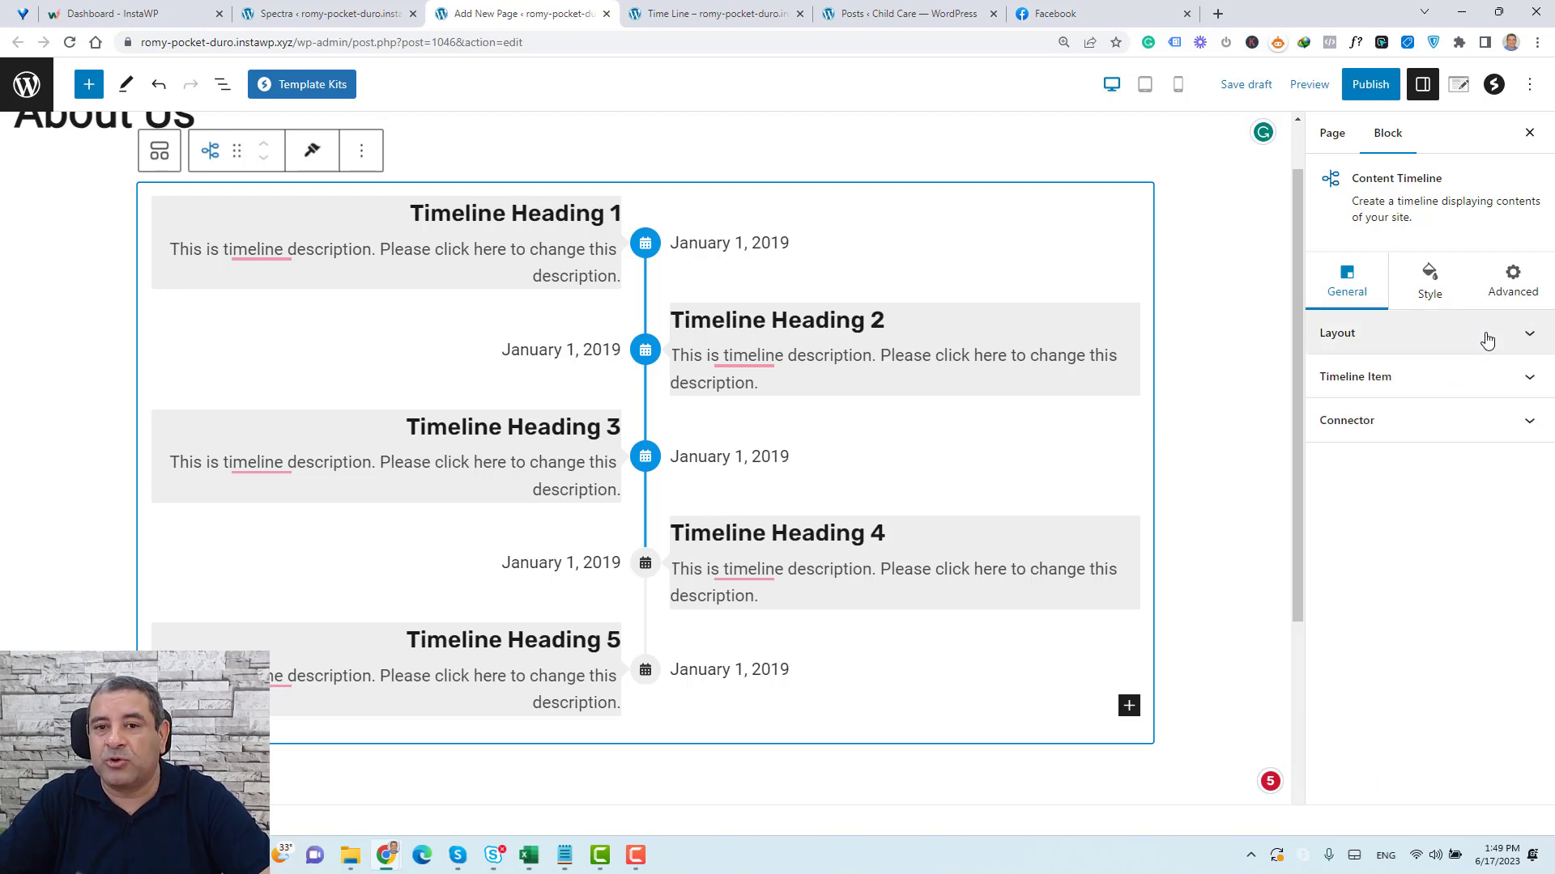
Set the timeline's spacing style to an item gap of 58 px and a marker gap of 26 px
click(1430, 279)
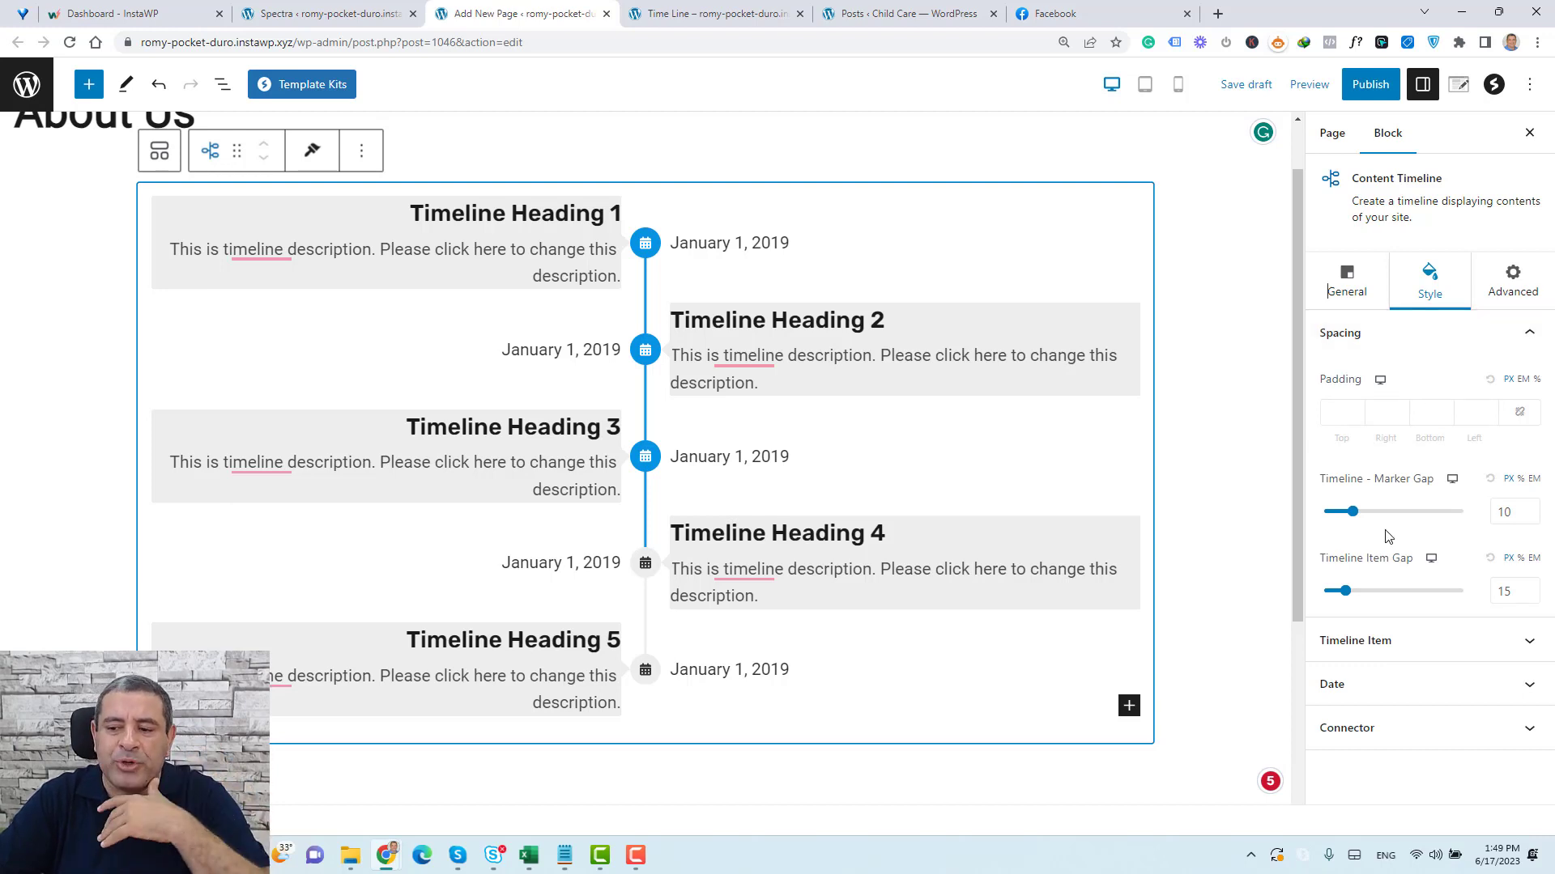
drag(1348, 596, 1407, 596)
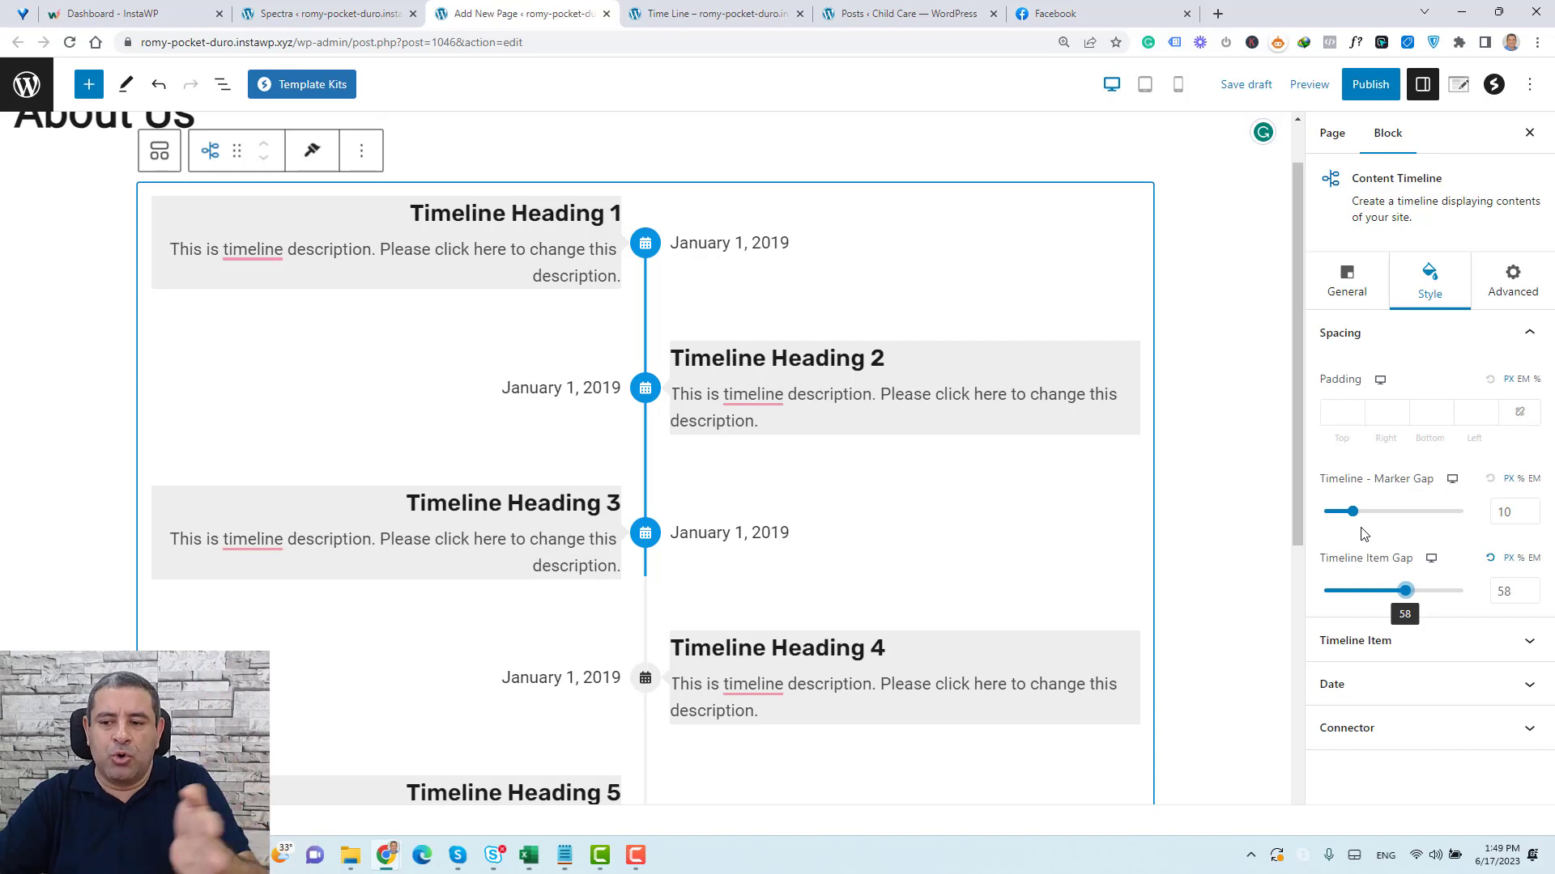
drag(1363, 516, 1397, 520)
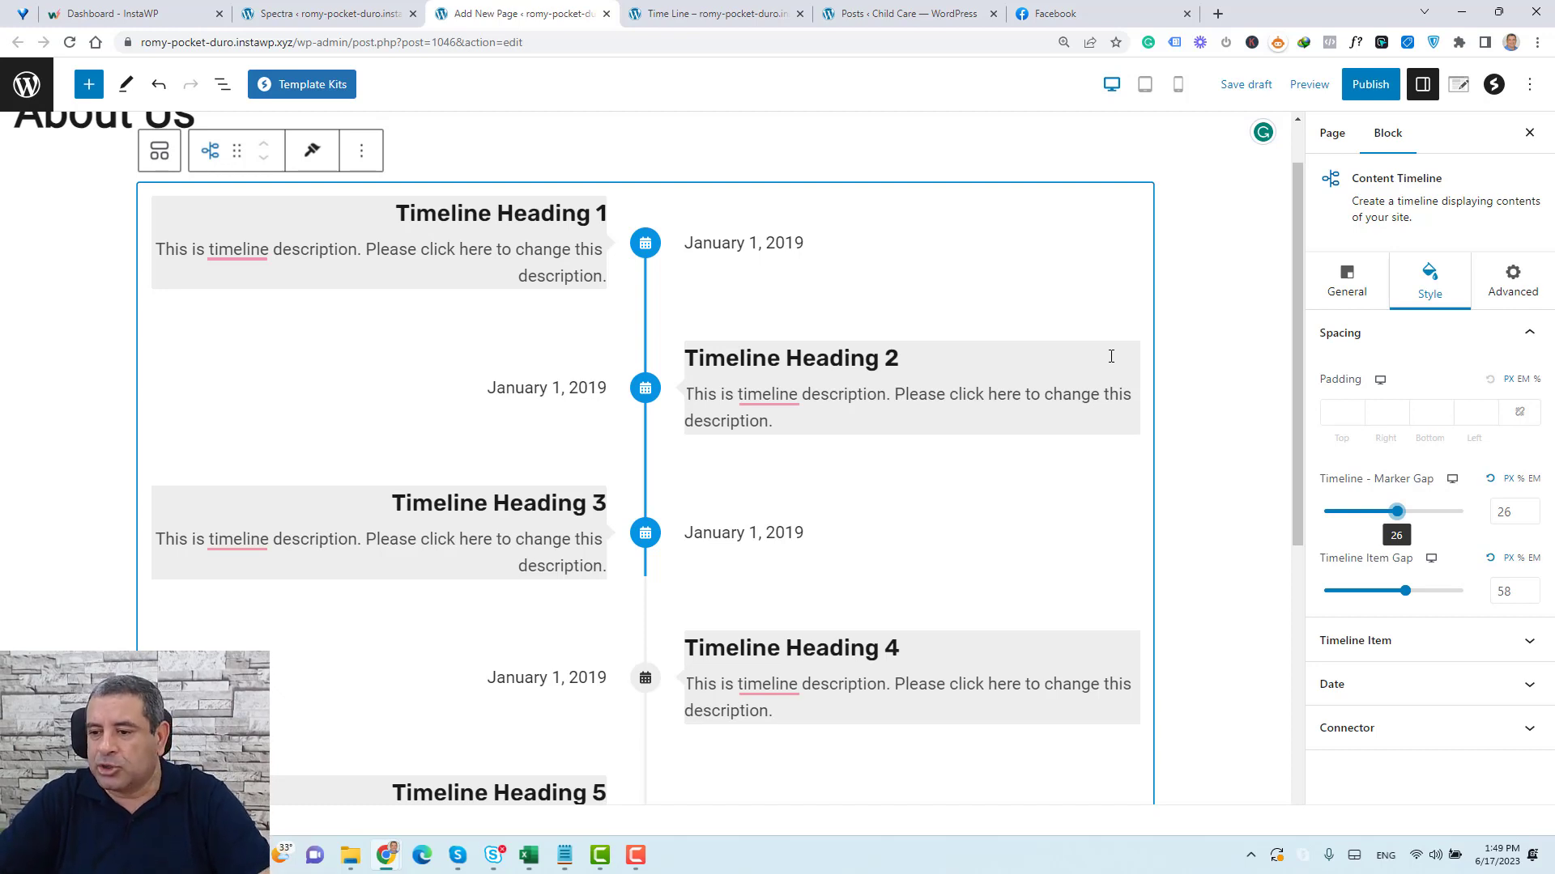
click(1337, 413)
text(20)
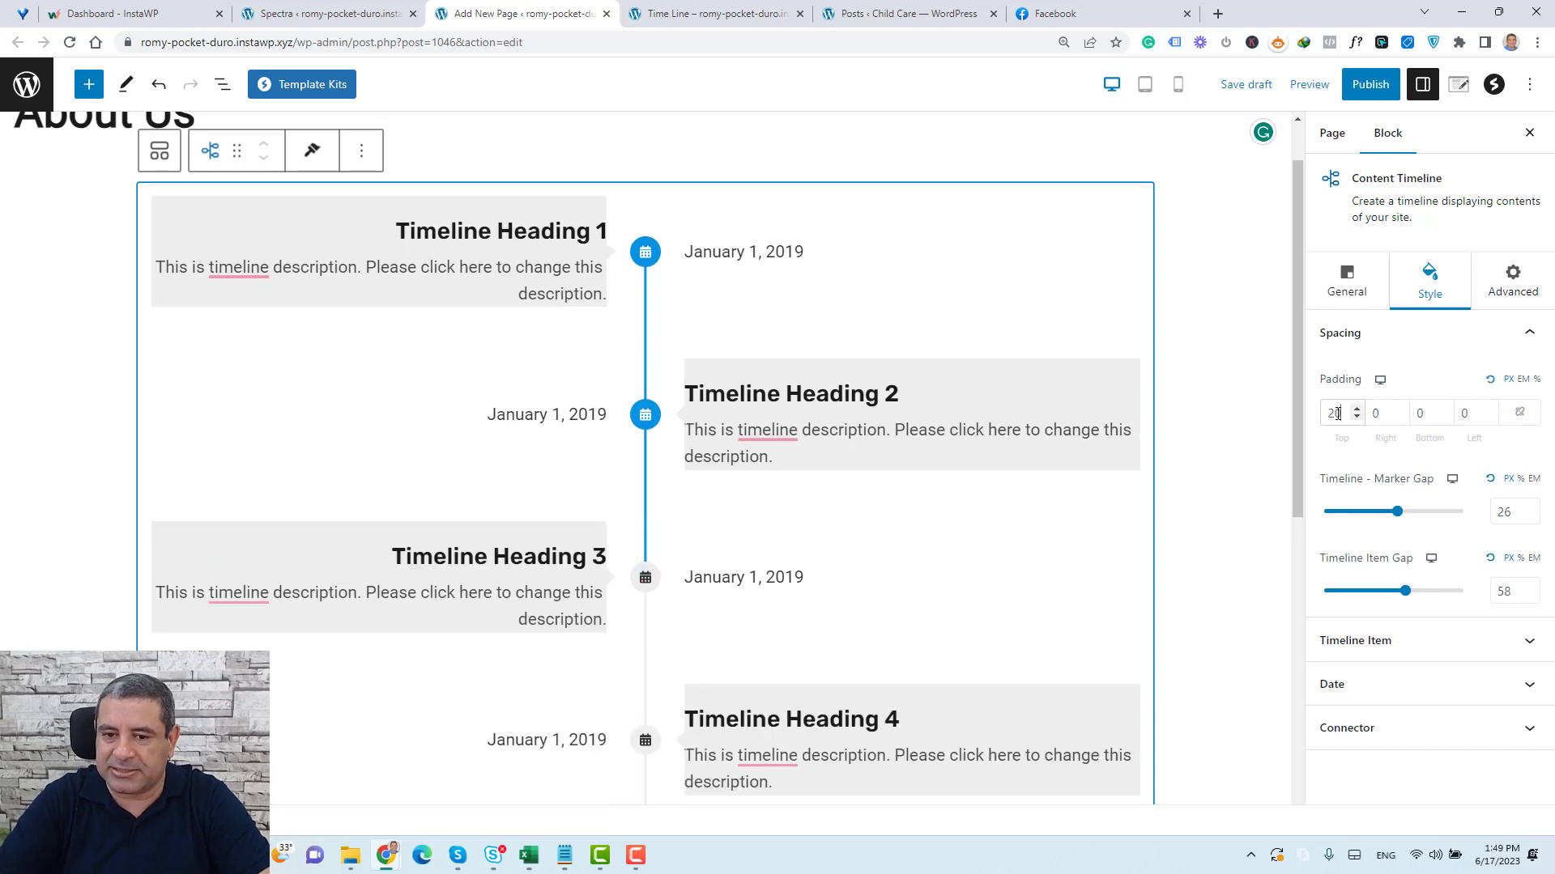
key(BackSpace)
key(BackSpace)
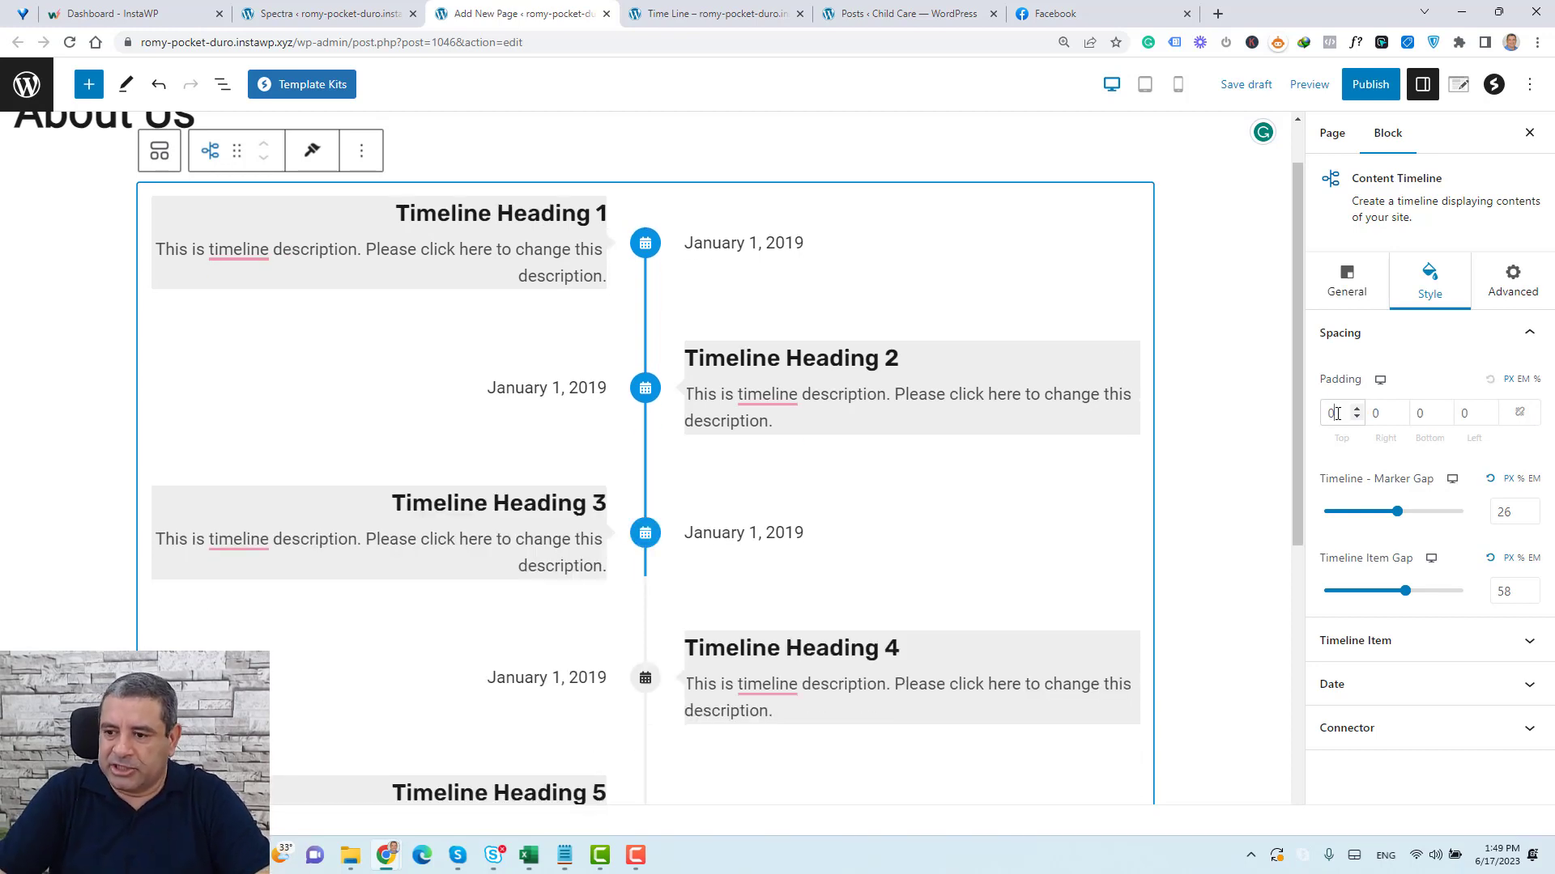
Link the timeline's padding values and set the padding to 15 px on all sides
click(1519, 412)
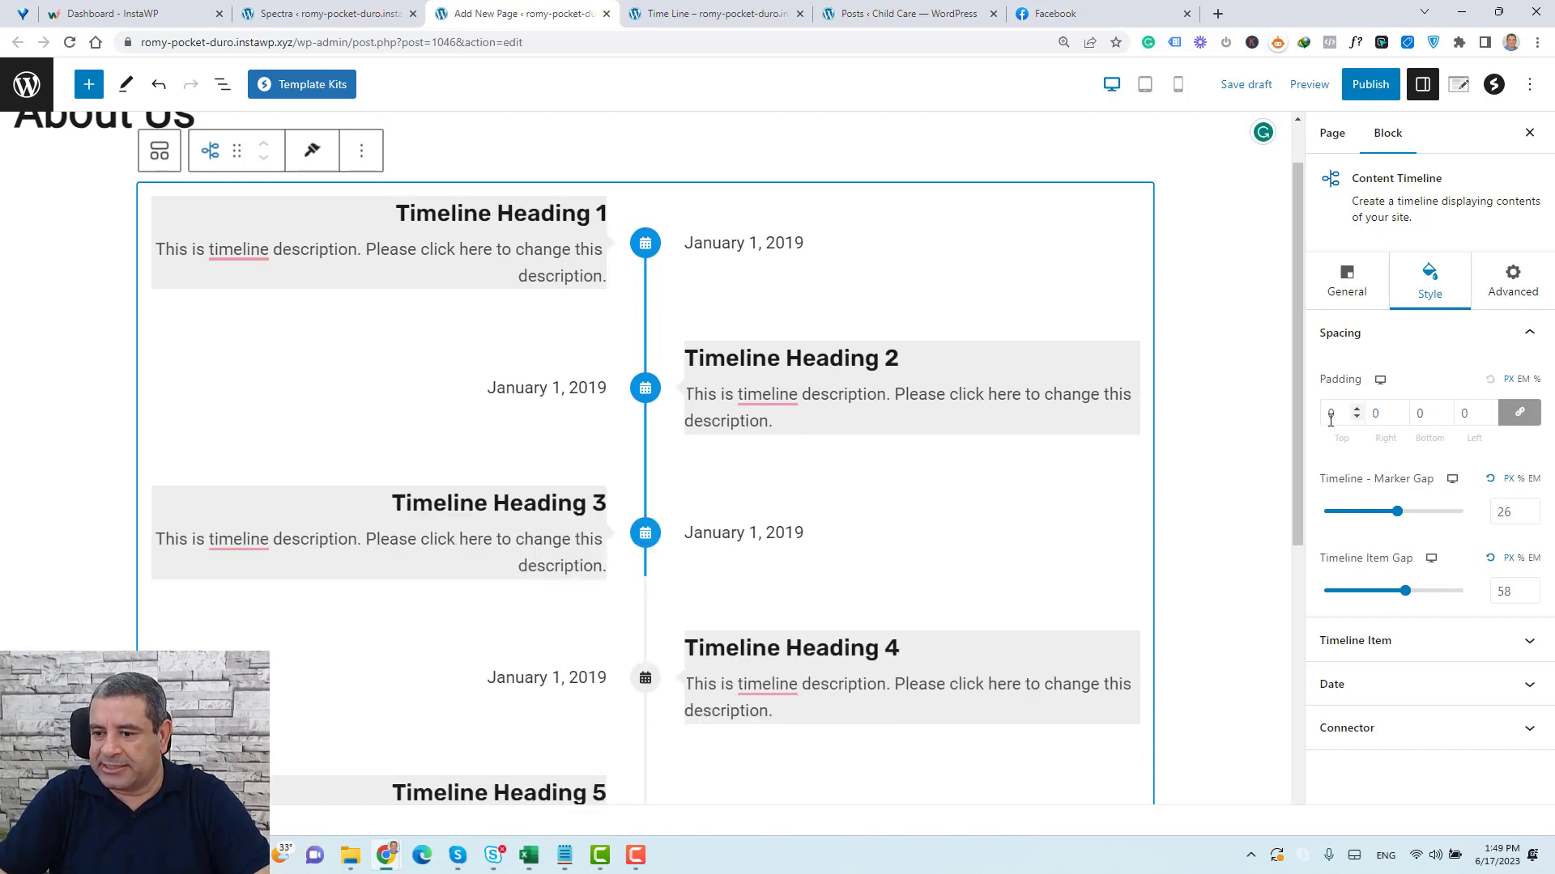
double_click(1333, 414)
text(15)
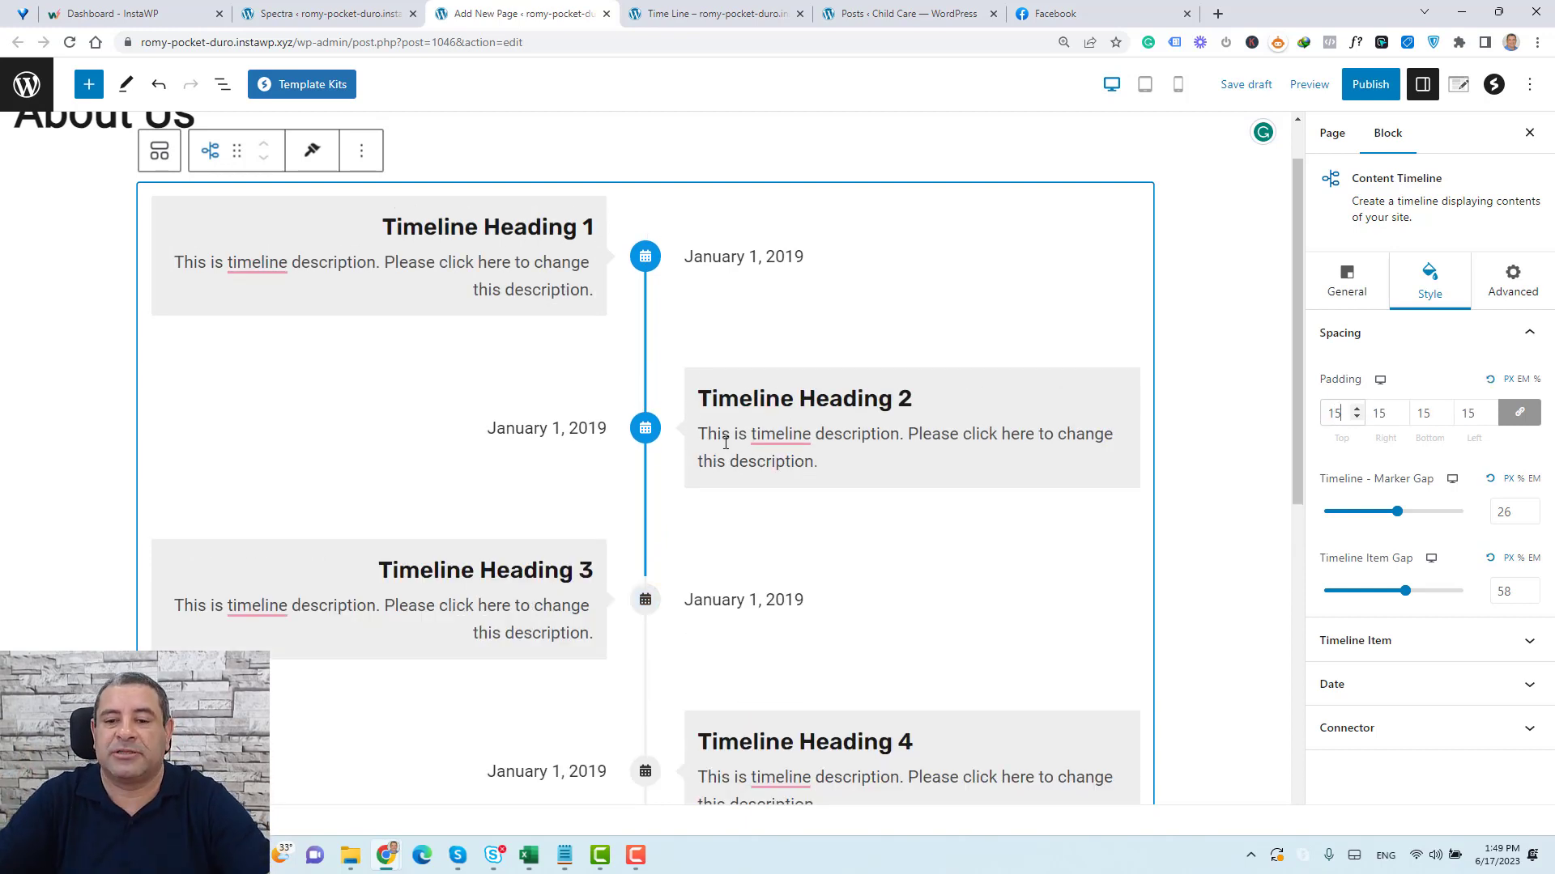
Set the timeline items' background color to the orange theme swatch FF7011
click(1538, 341)
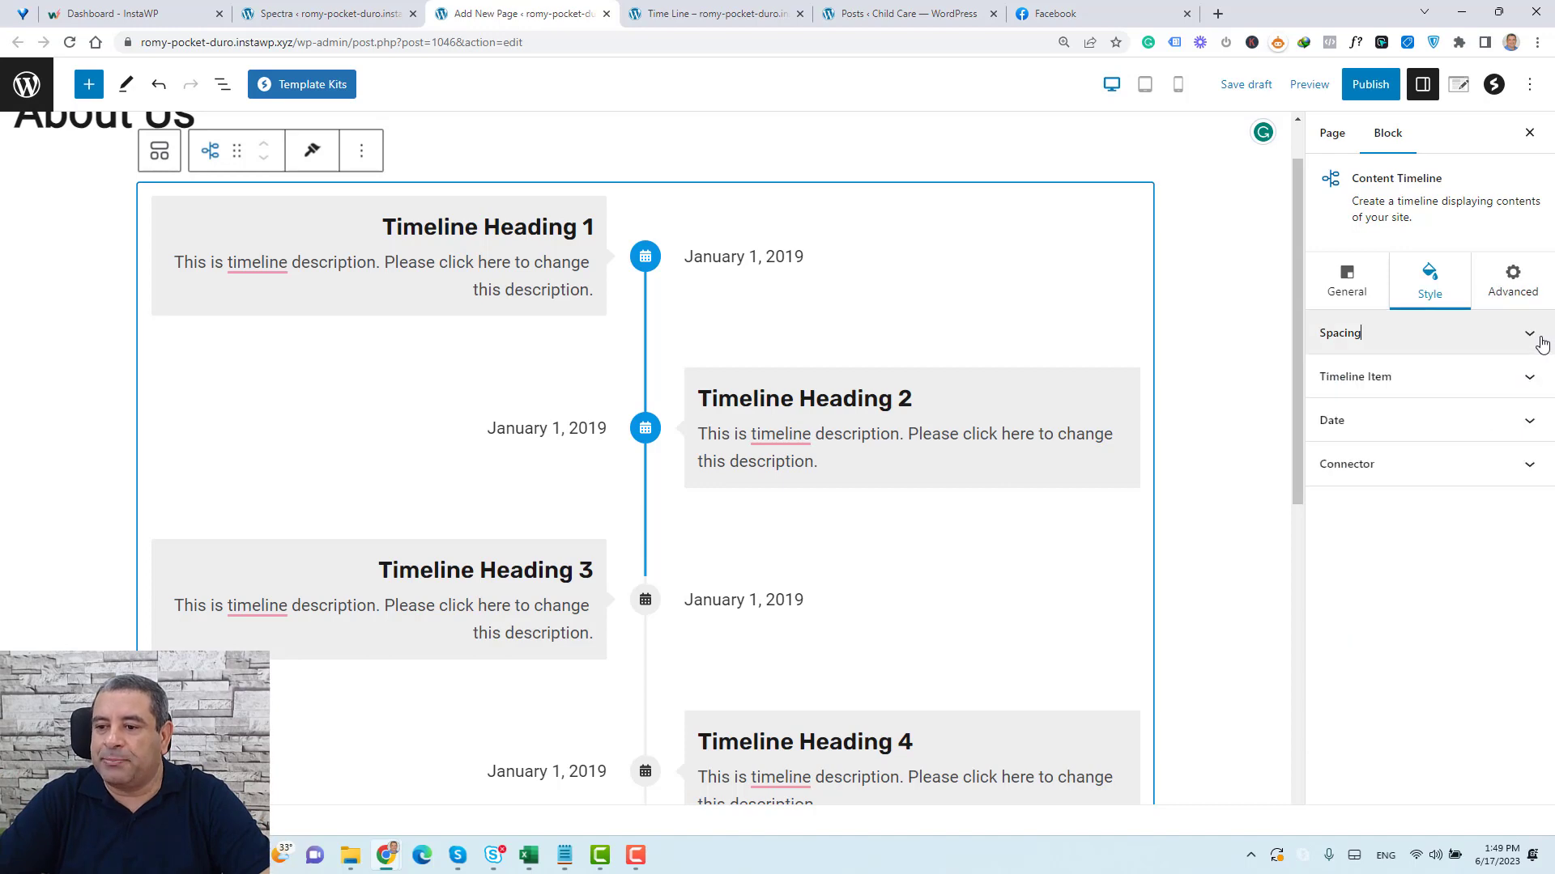
click(1530, 378)
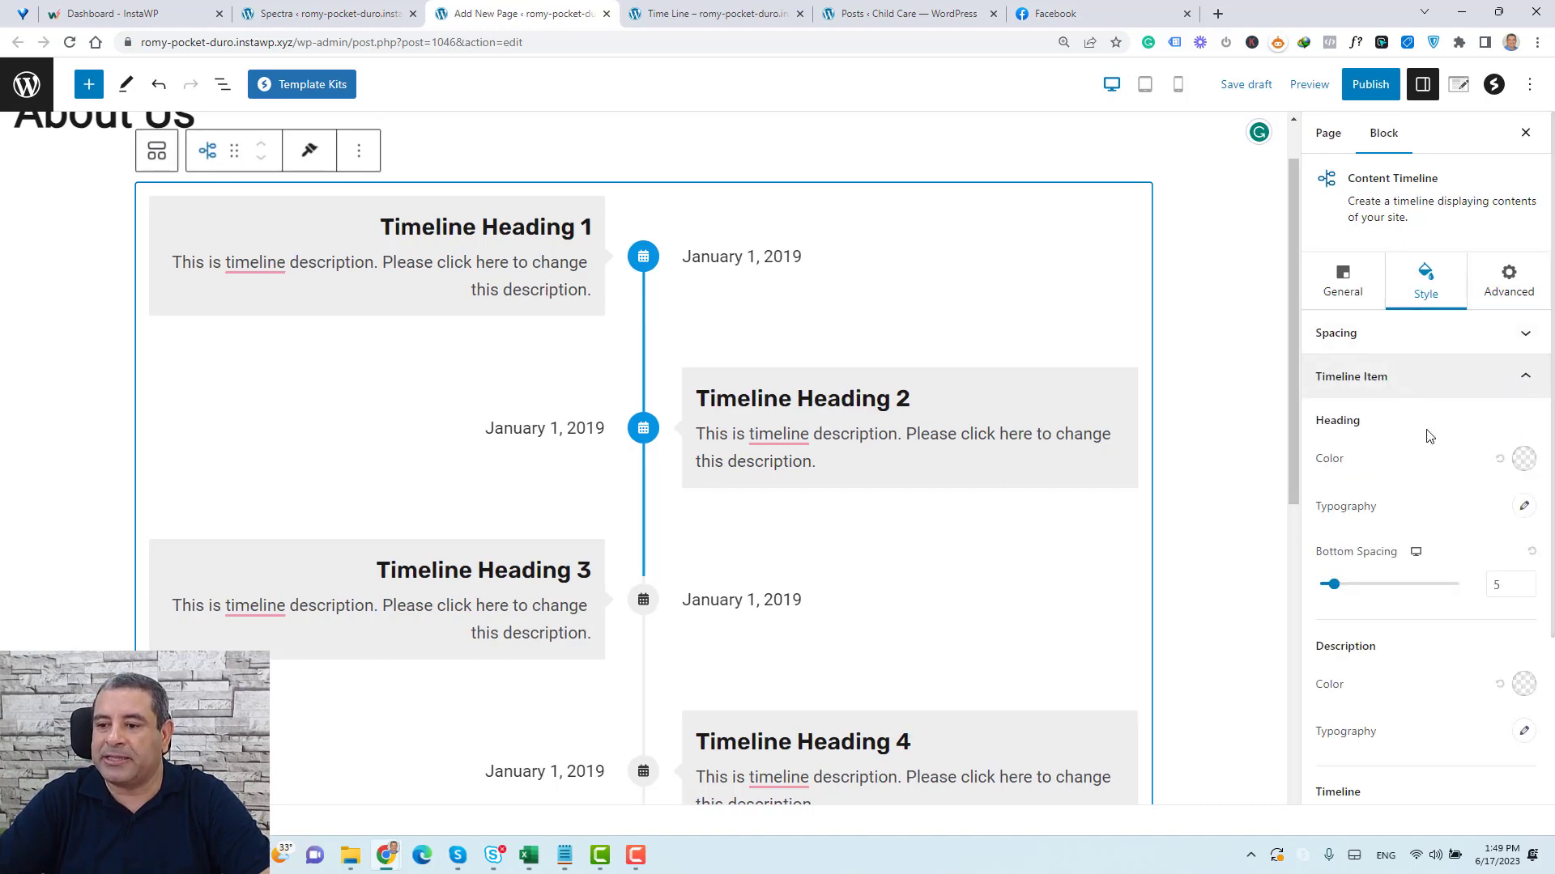
scroll(1431, 444, down, 3)
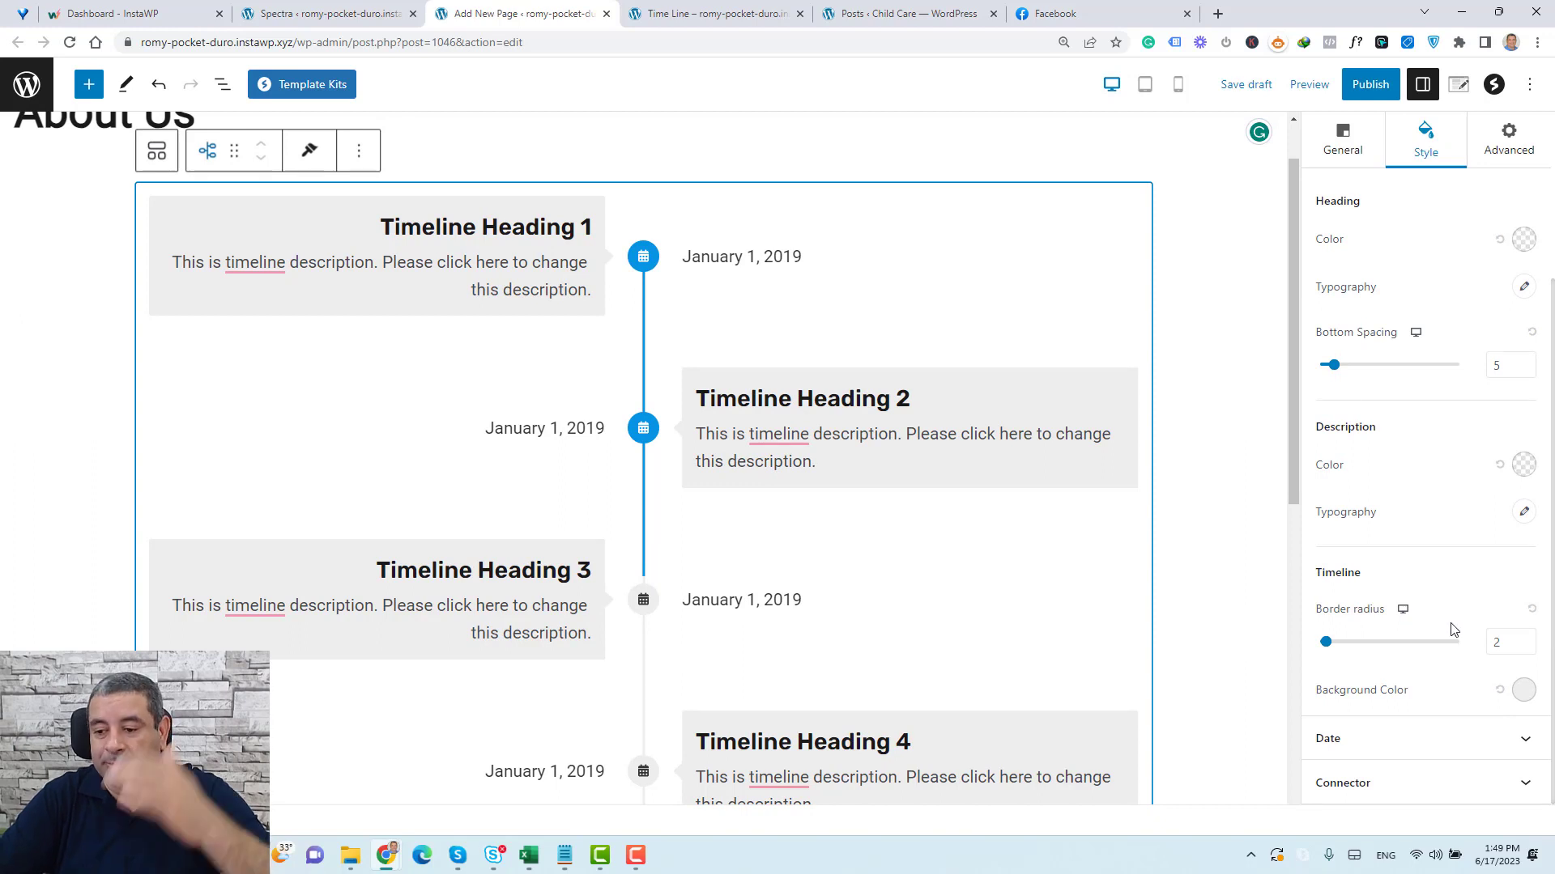
click(1521, 693)
click(1371, 578)
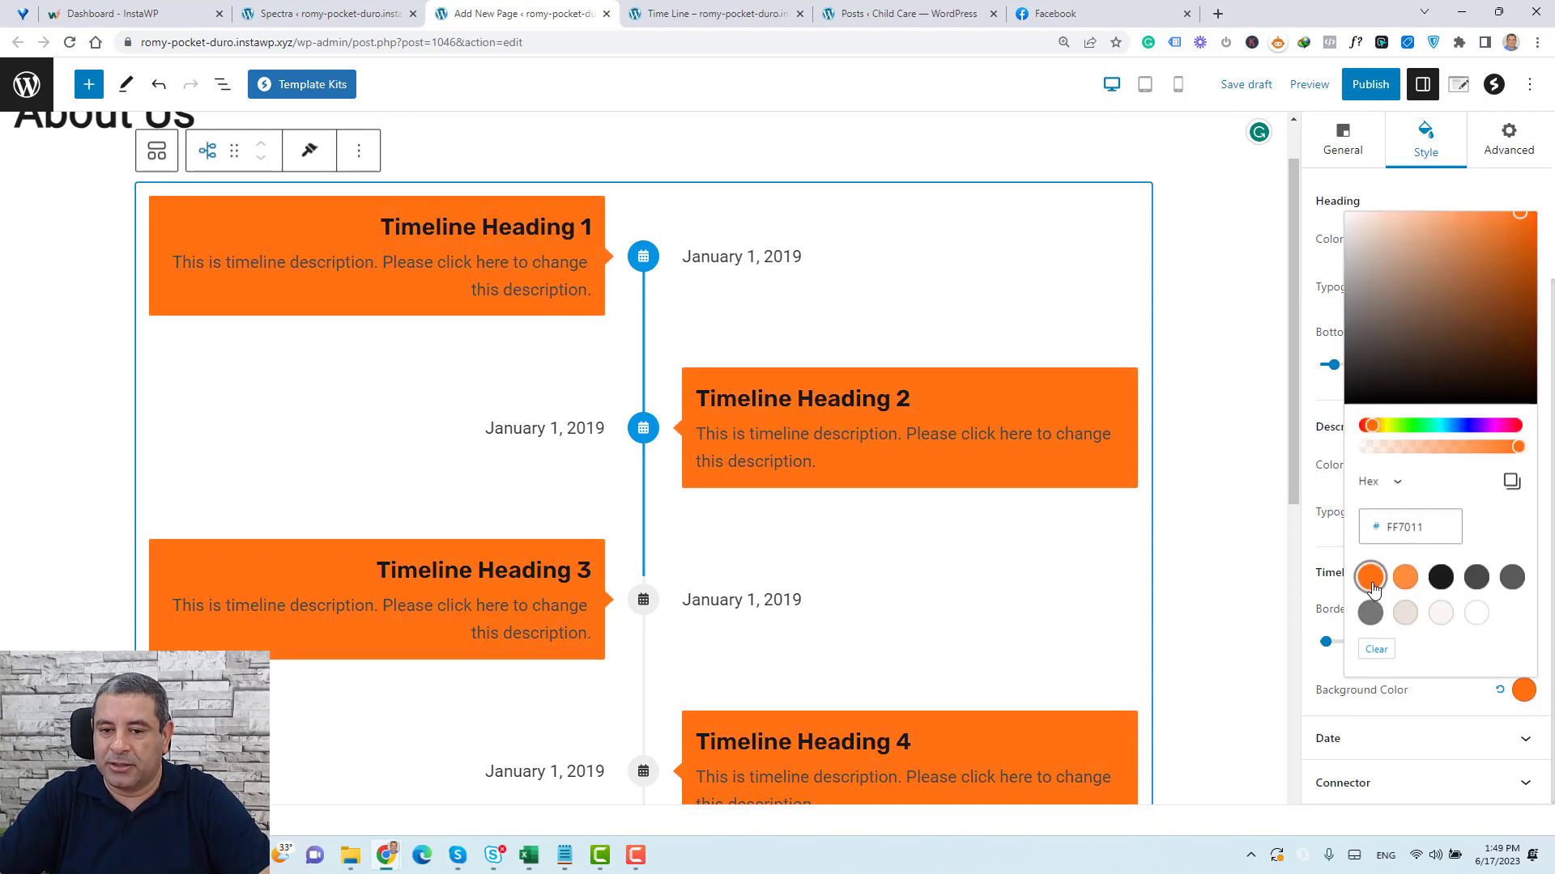
click(1435, 710)
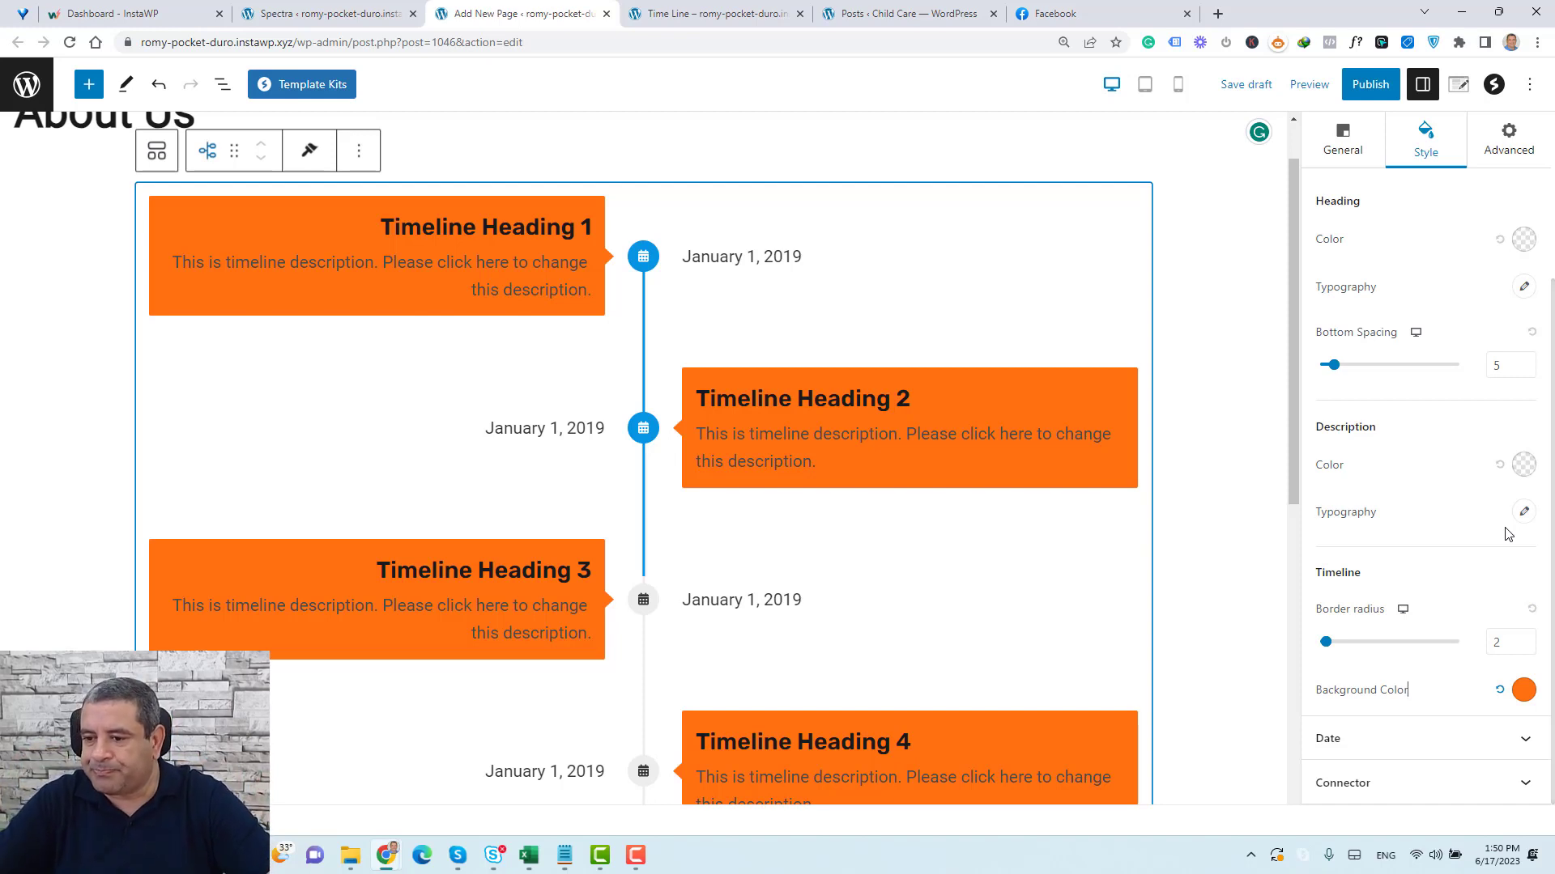
Set both the heading color and the description color of the timeline items to white
scroll(1508, 533, up, 3)
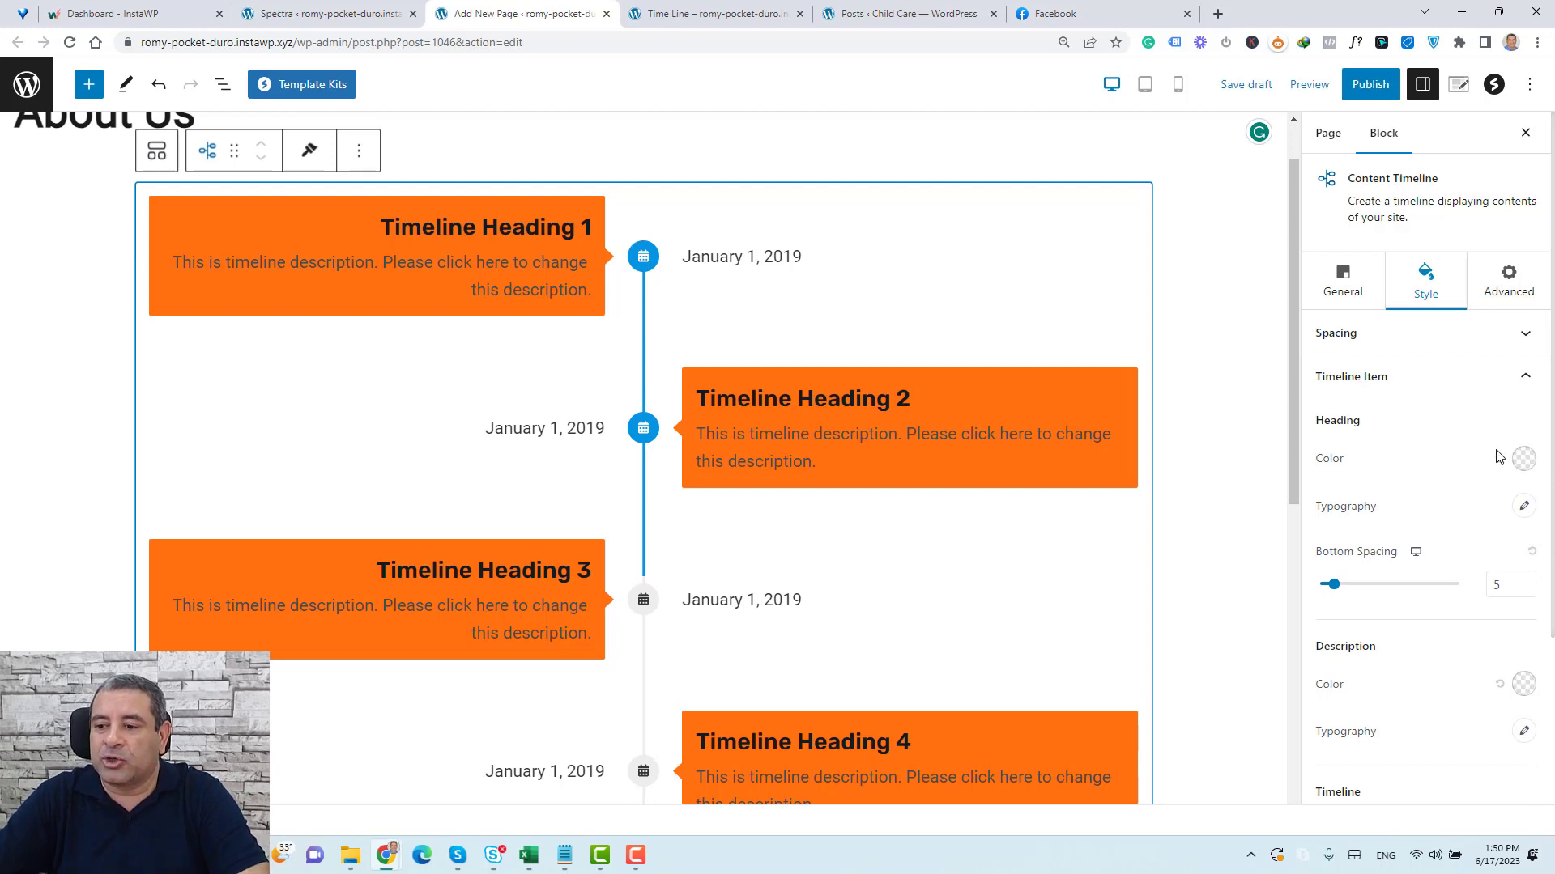
click(1522, 460)
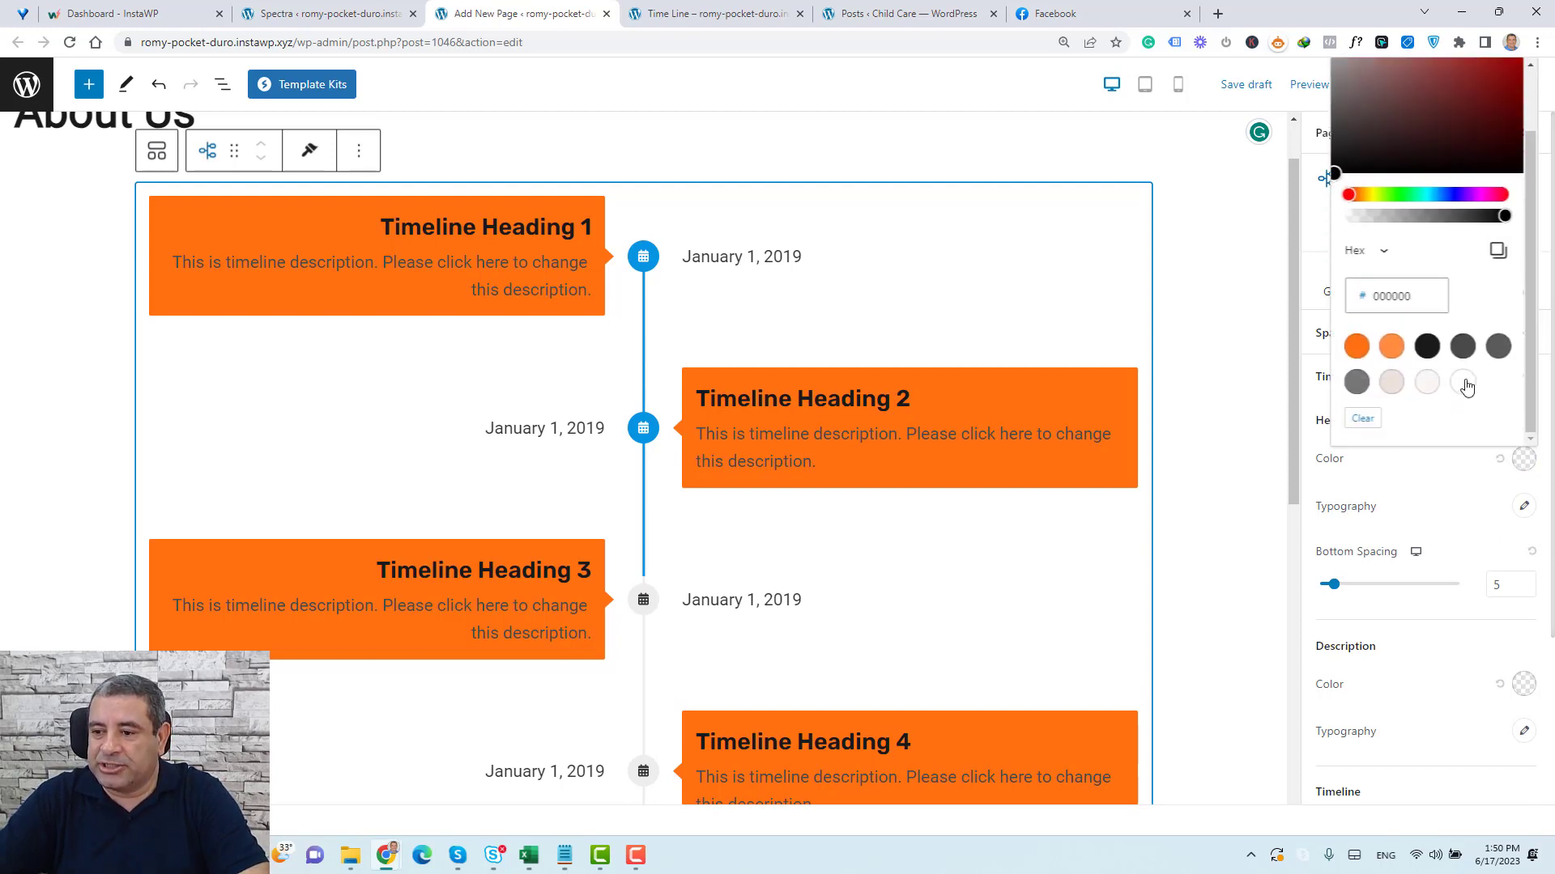
click(1464, 392)
click(1480, 510)
scroll(1488, 583, down, 3)
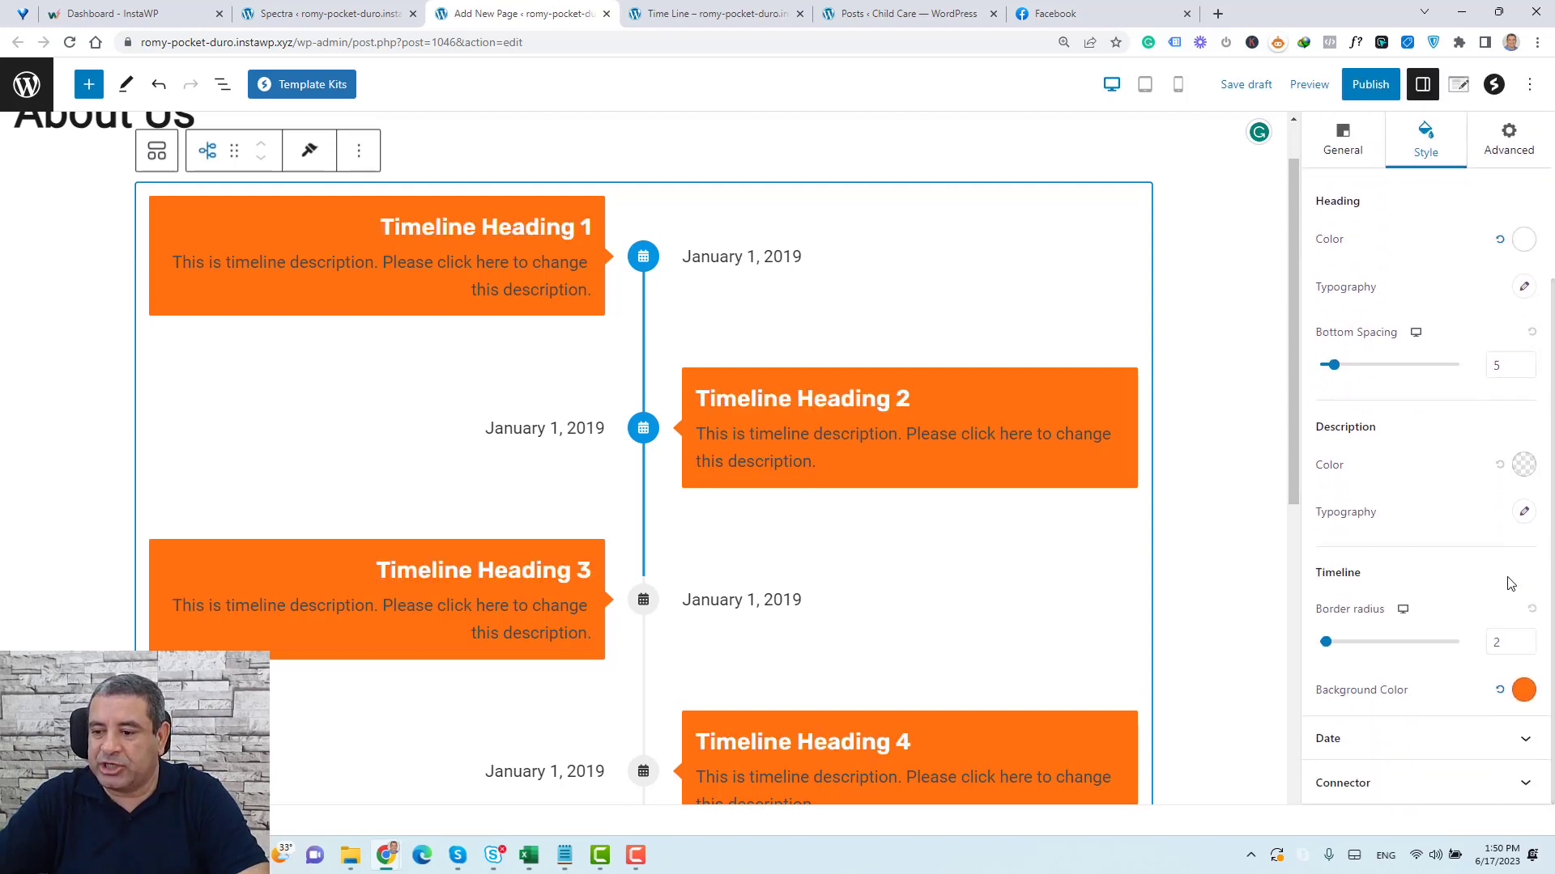
click(1521, 465)
scroll(1441, 421, down, 1)
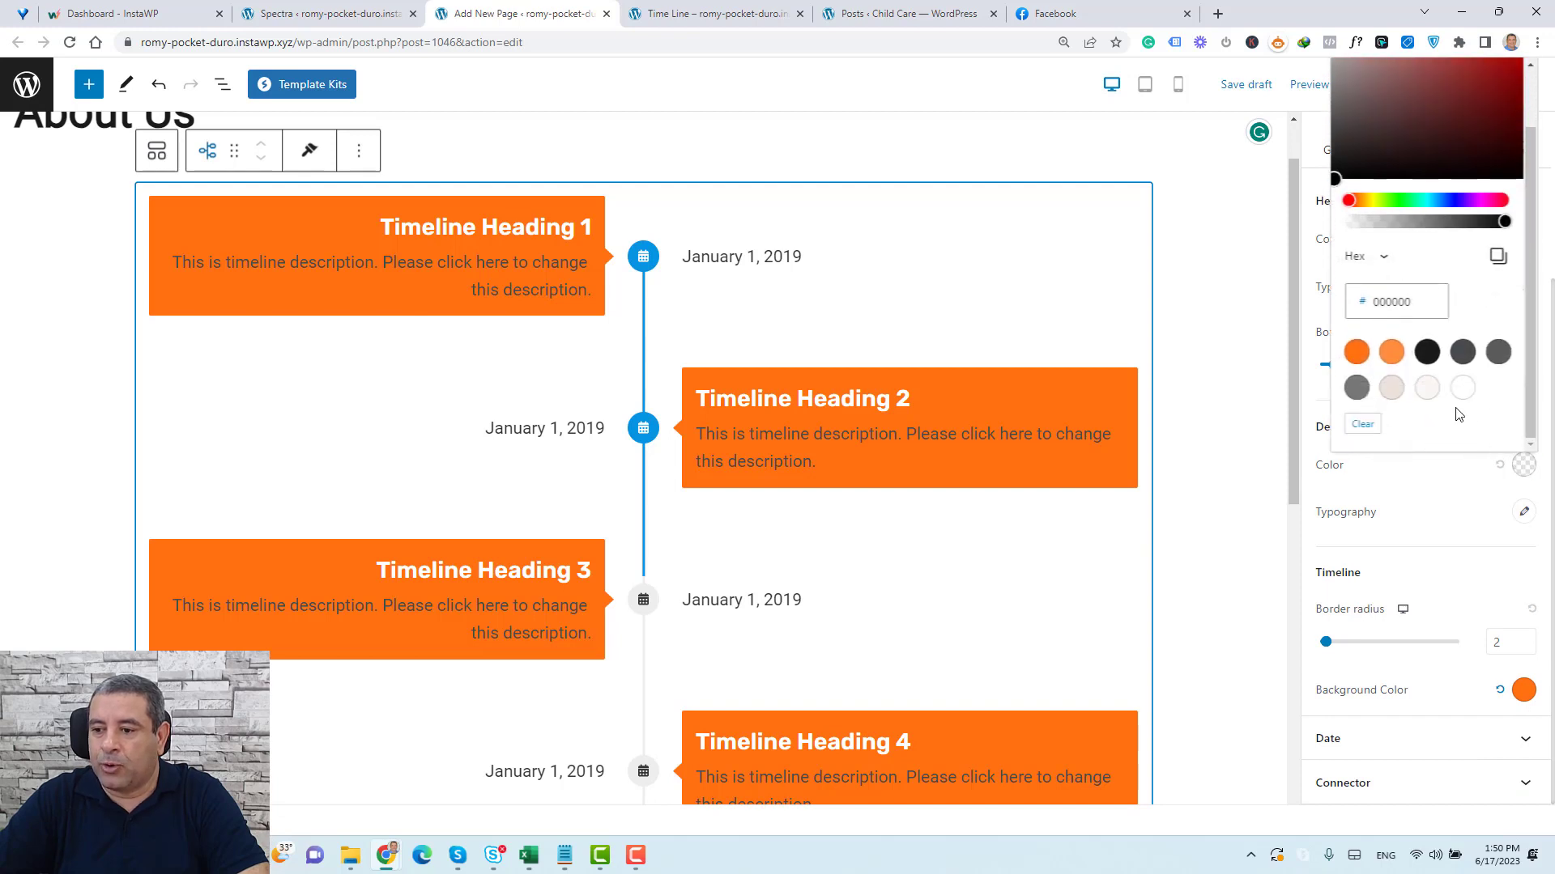
click(1462, 388)
click(1447, 506)
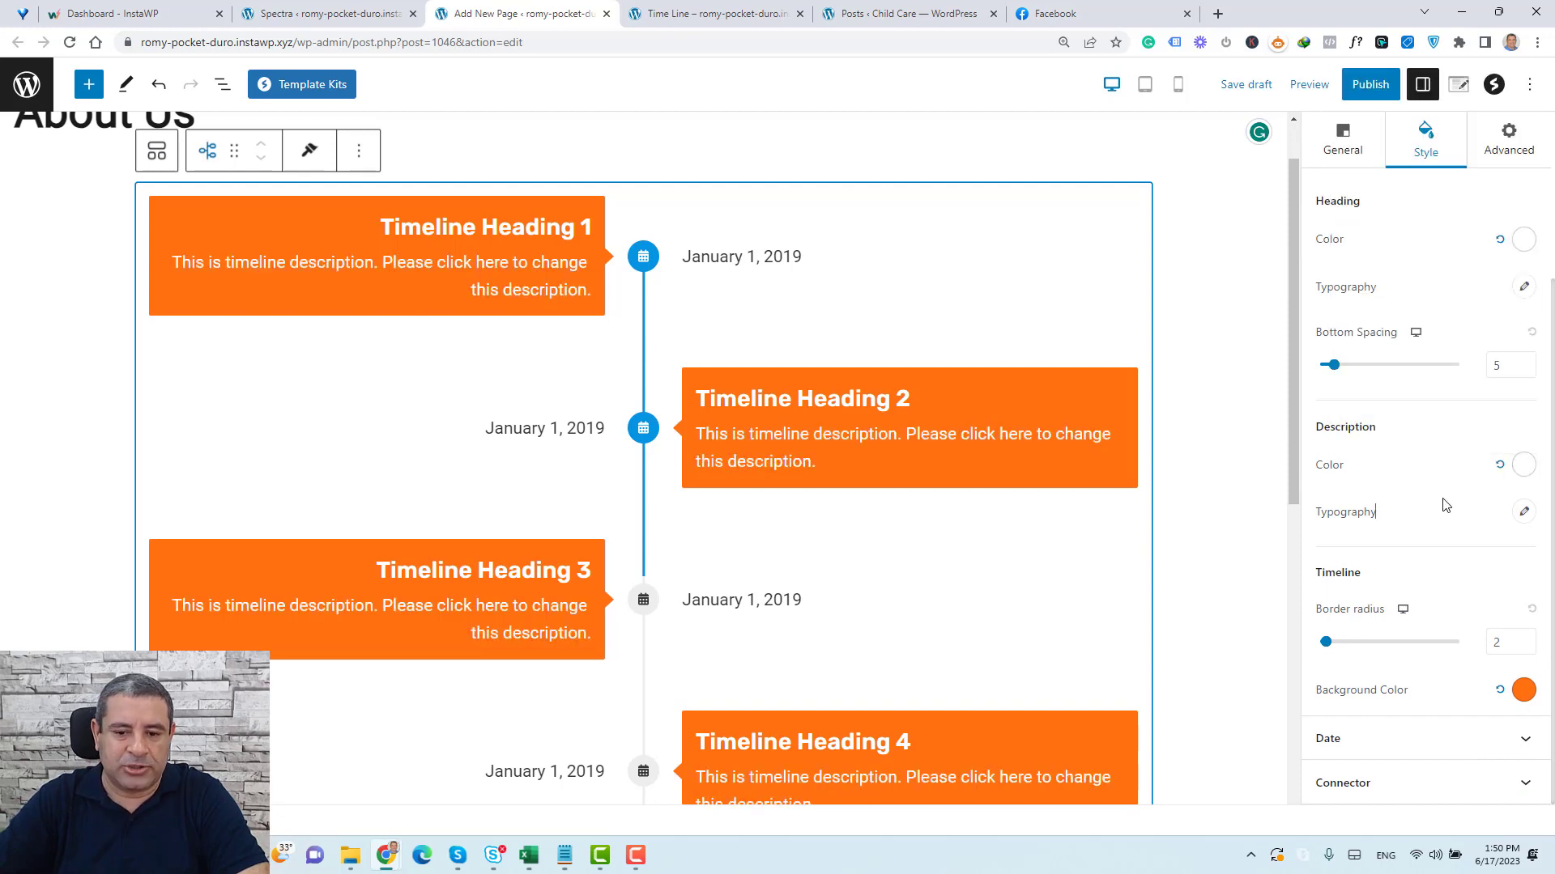
Set the timeline heading typography to a font size of 25 px
scroll(1446, 506, up, 2)
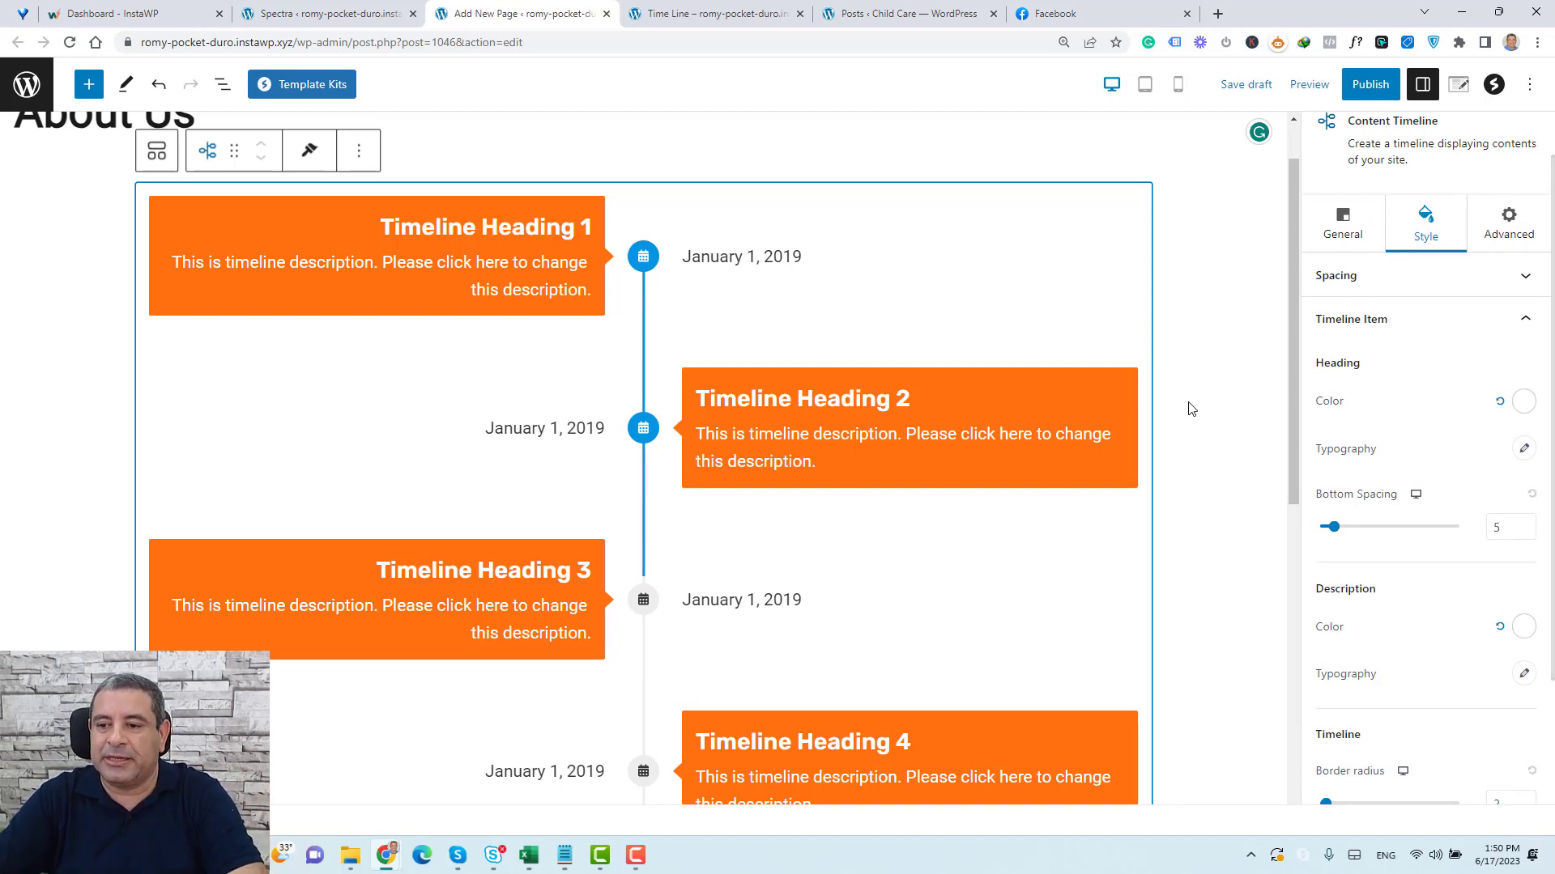
click(1525, 449)
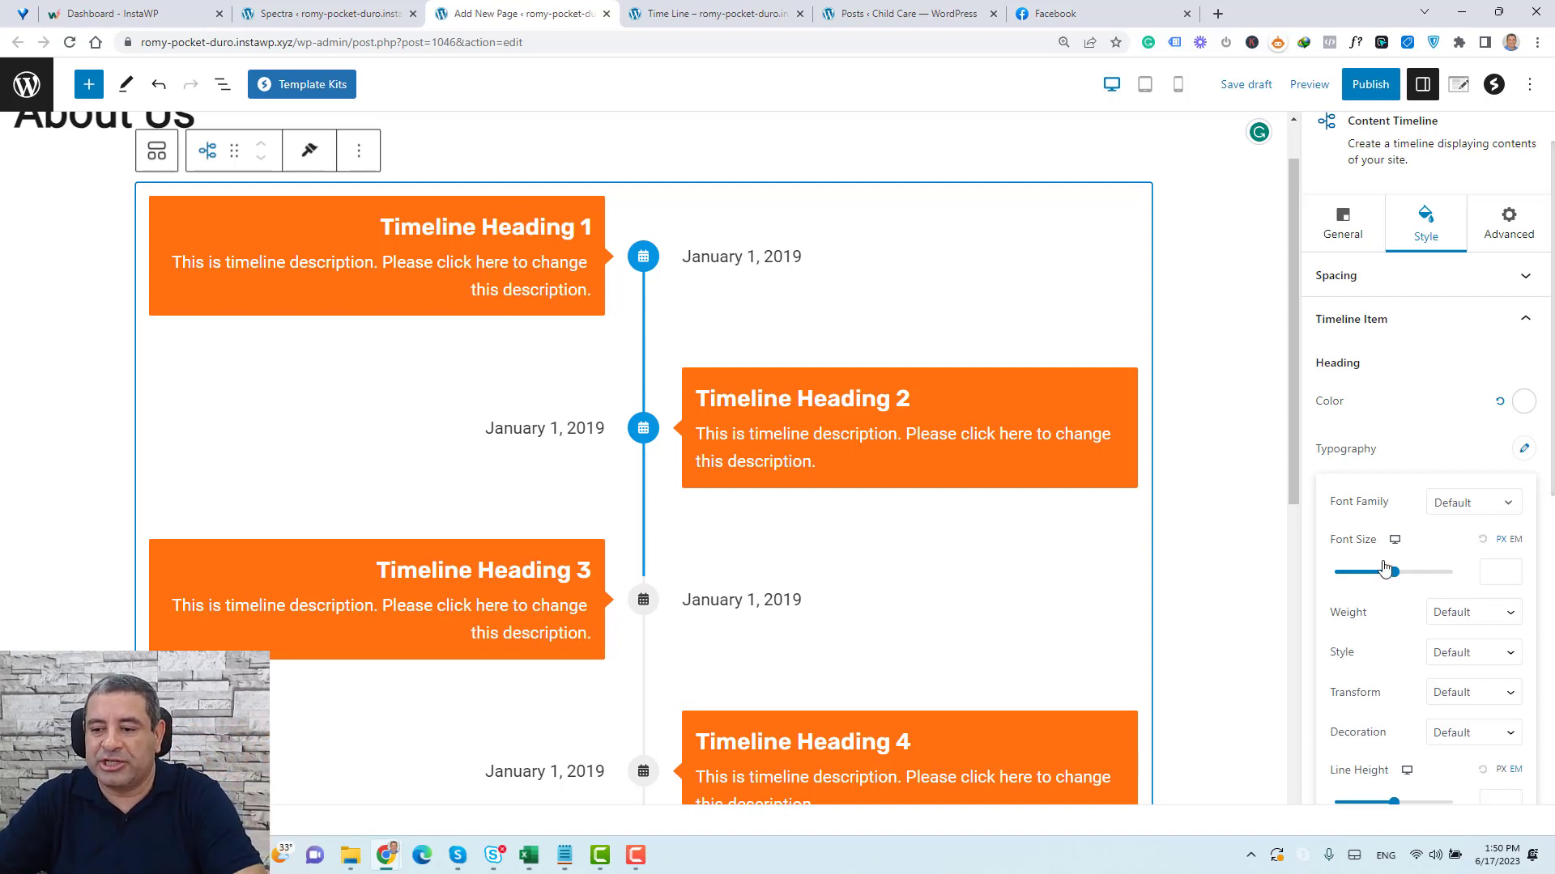
click(1488, 572)
text(15)
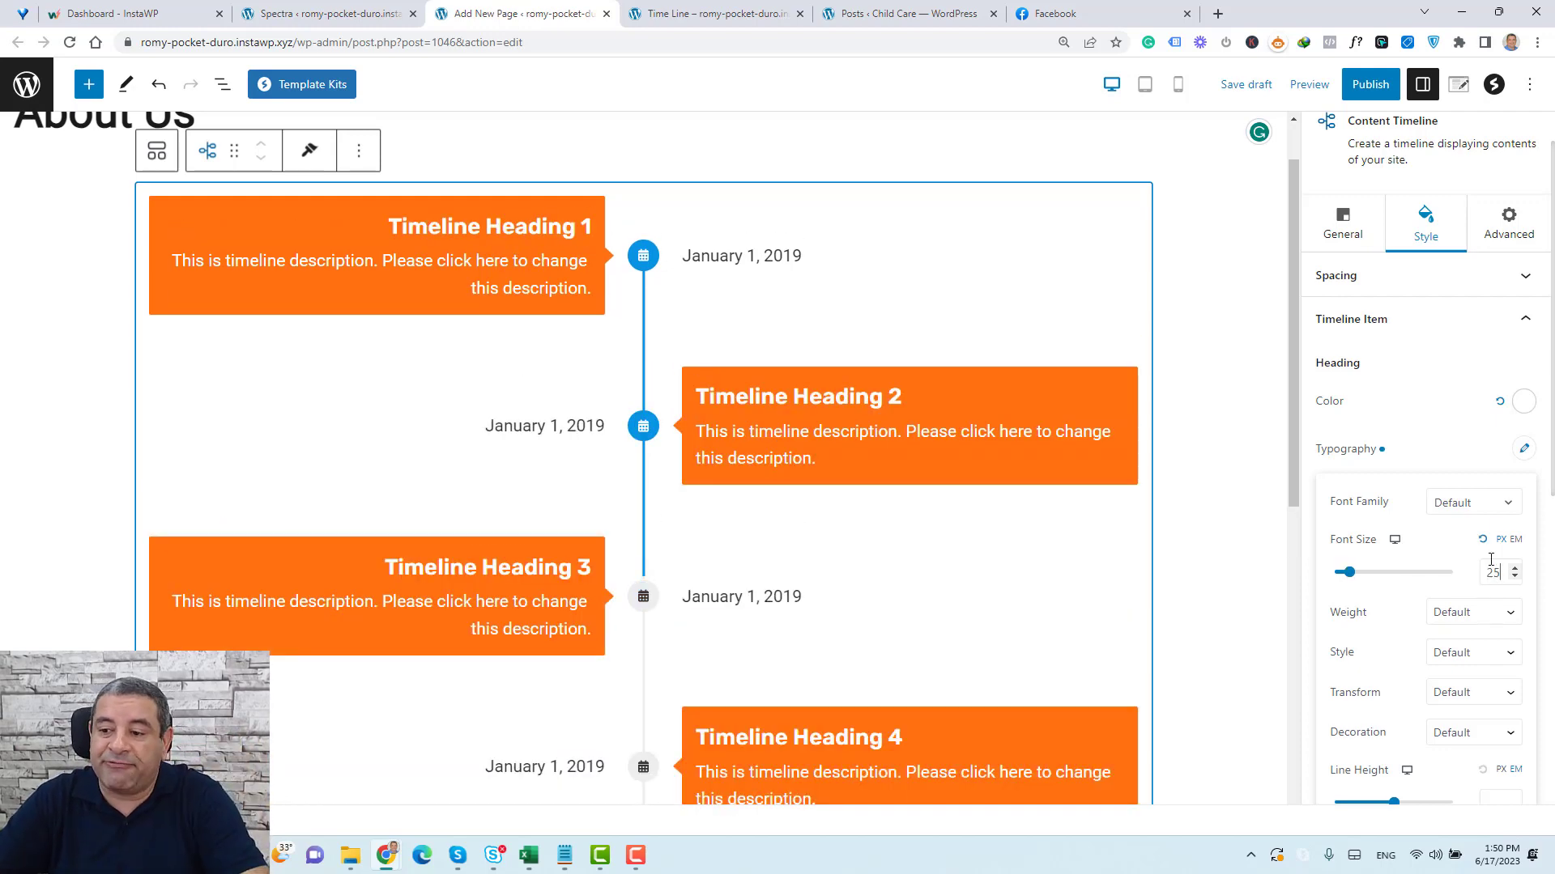
click(1524, 448)
scroll(1452, 532, down, 2)
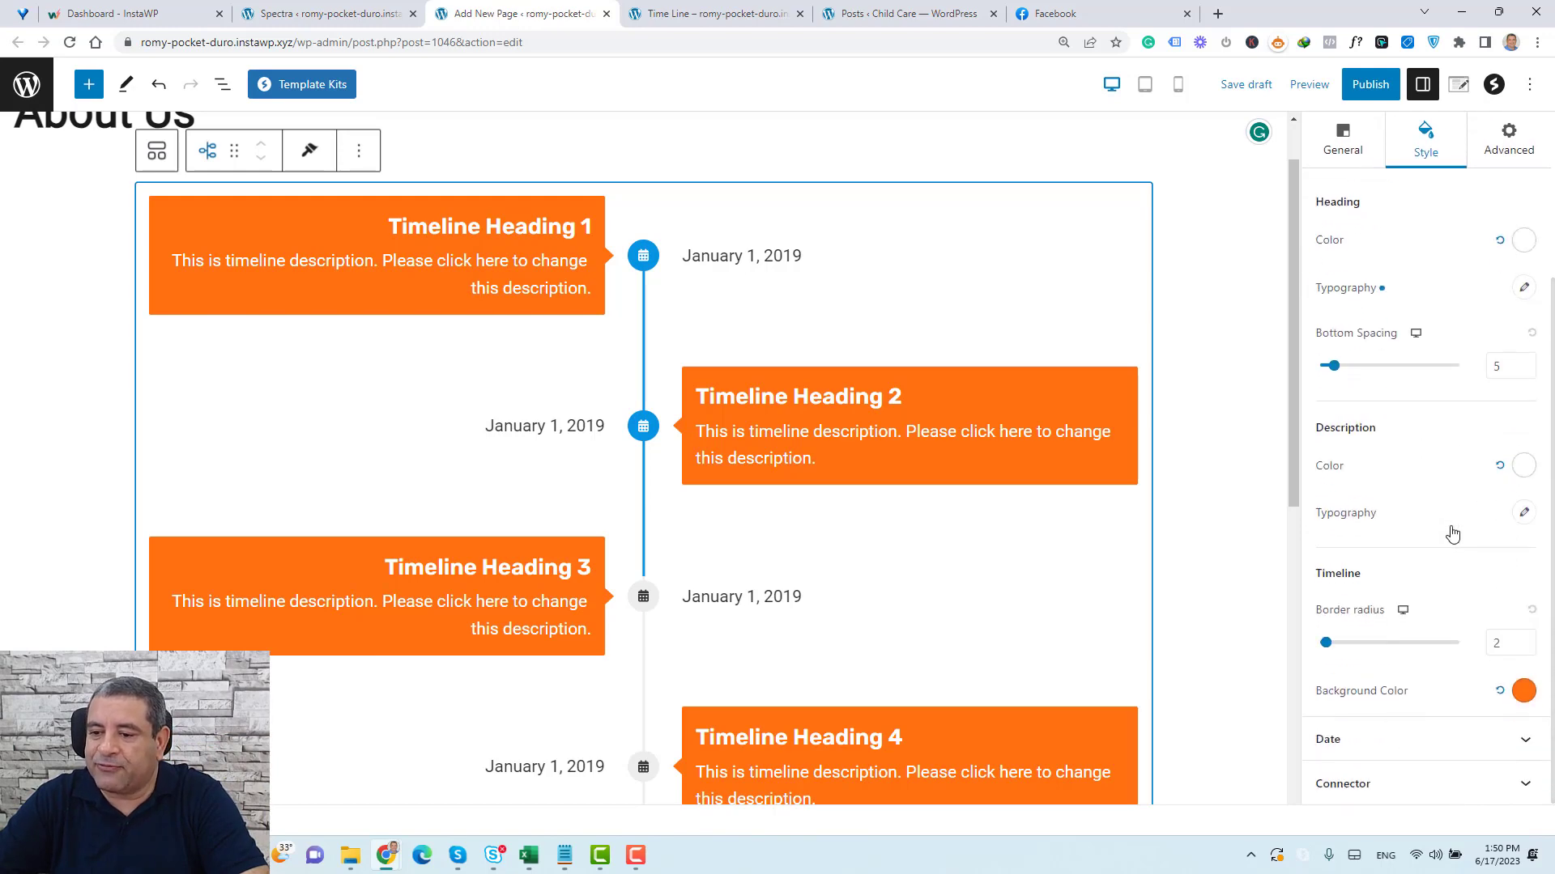
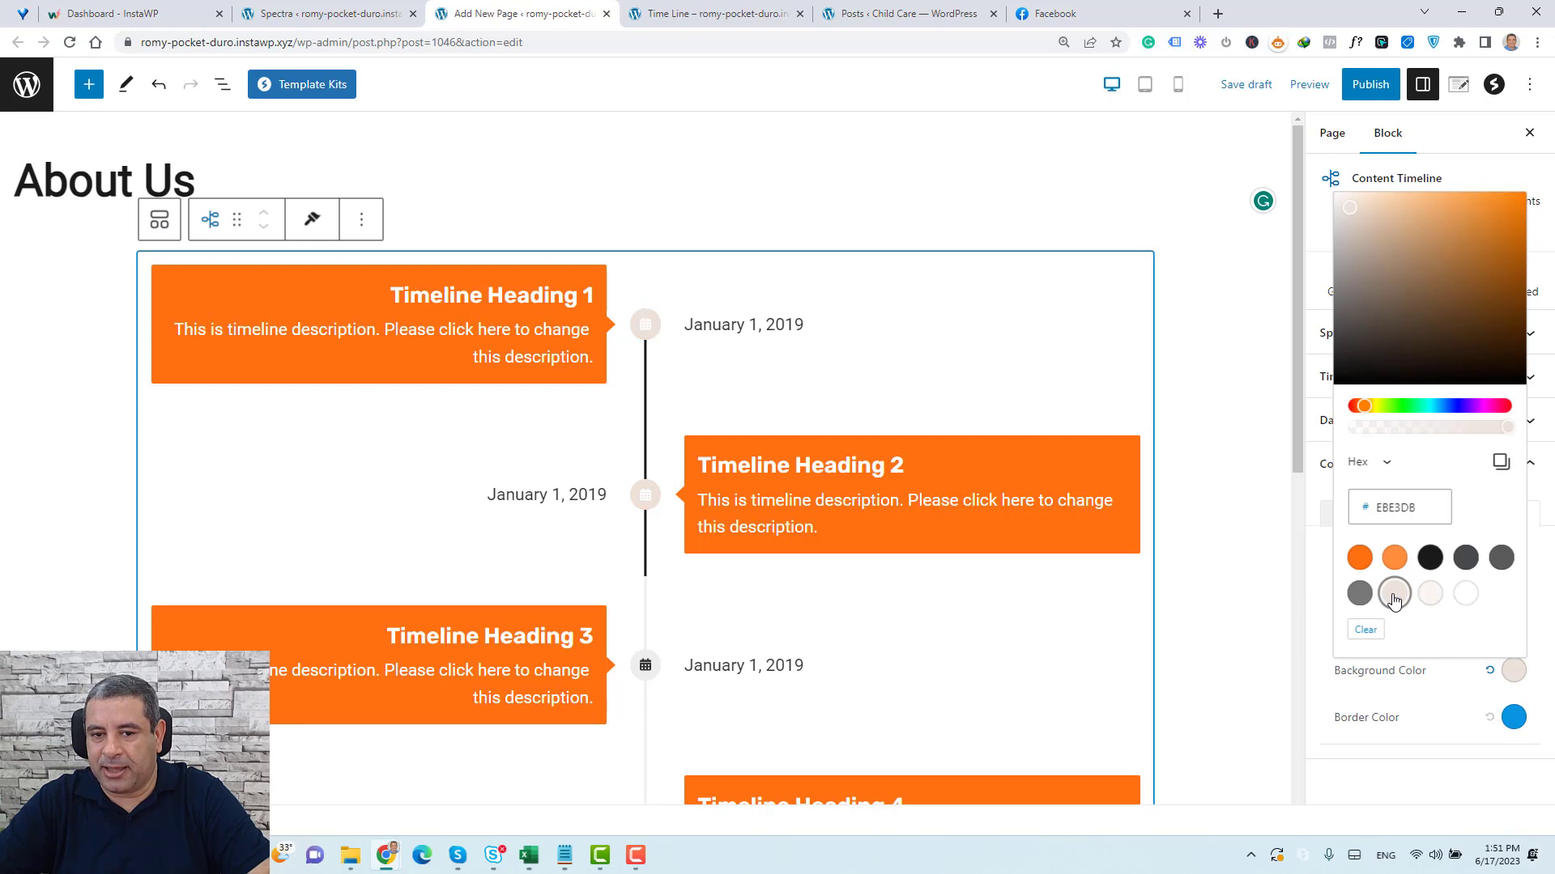
Set the connector's focus-state background color to the lighter orange theme swatch
click(1395, 557)
click(1436, 677)
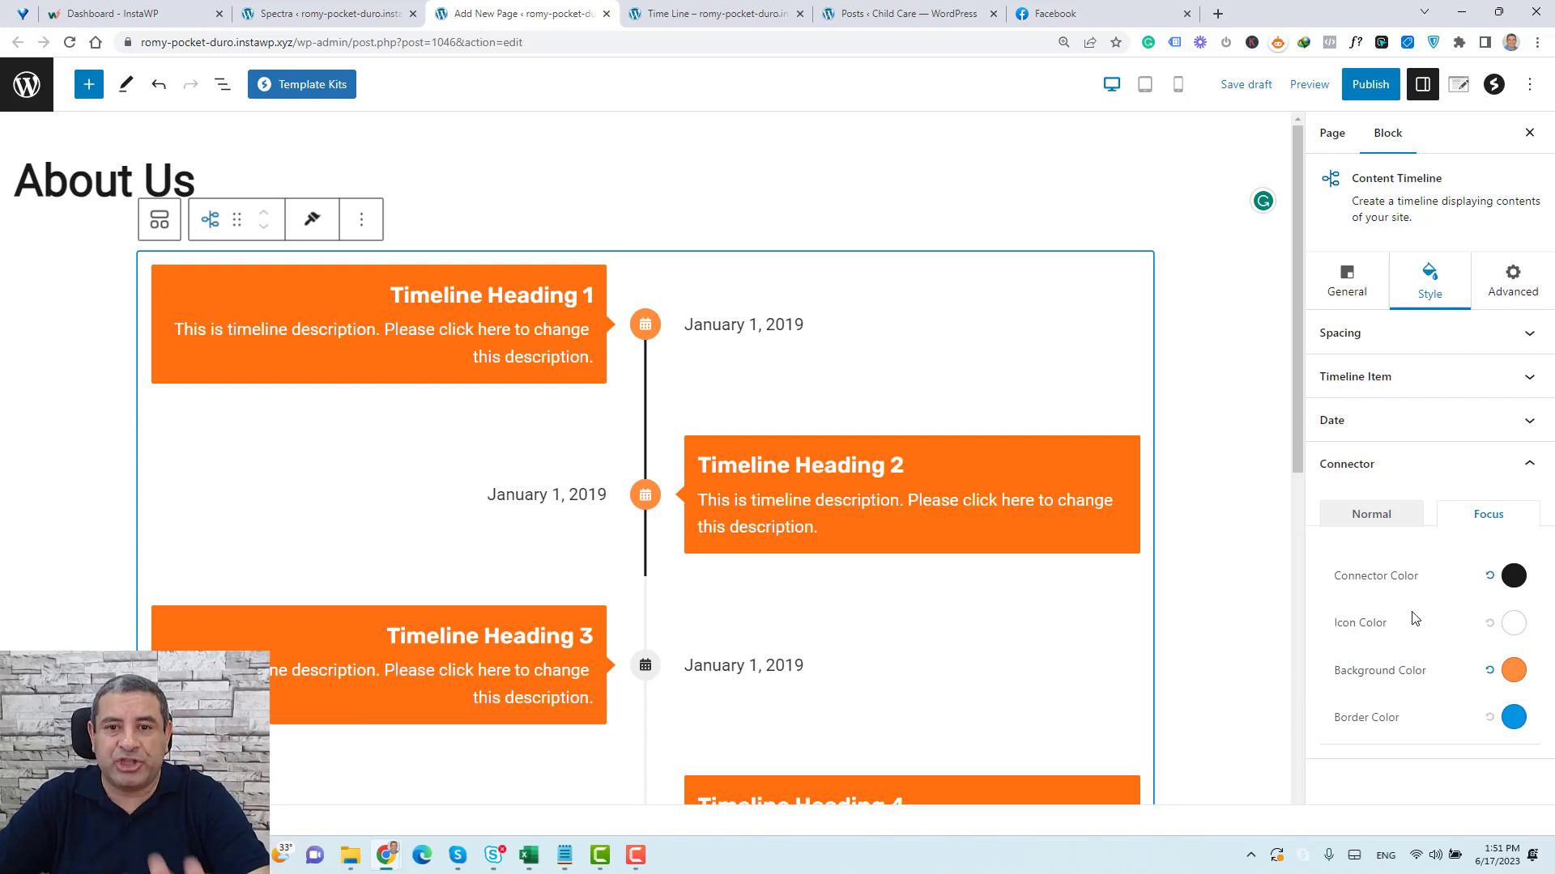
Set the connector's icon size to 20 in the block's general settings
click(1344, 294)
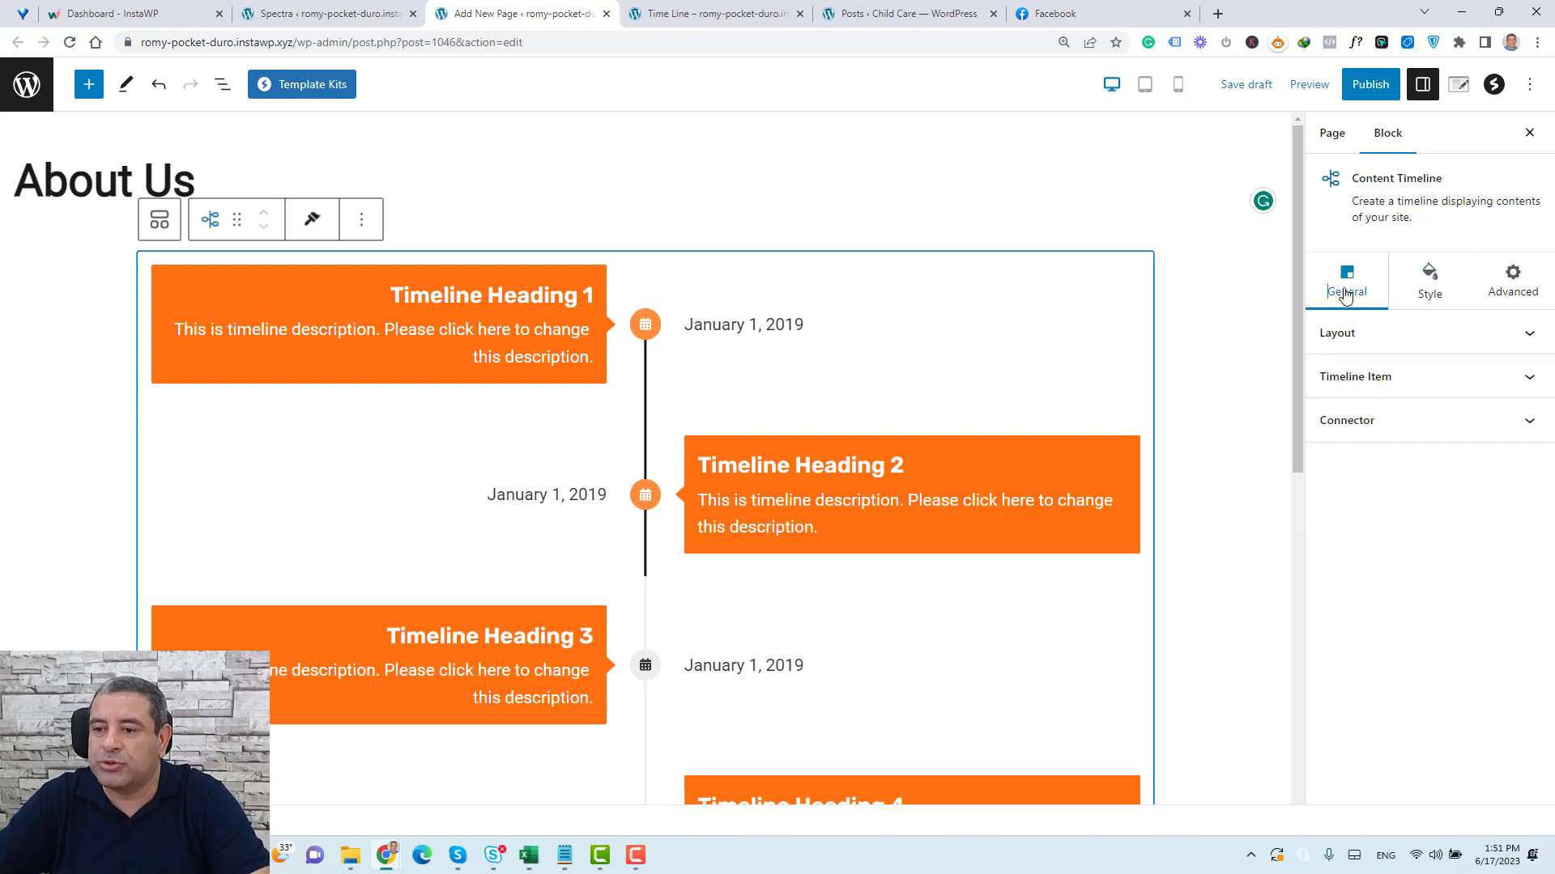
click(1411, 387)
click(1411, 386)
click(1430, 426)
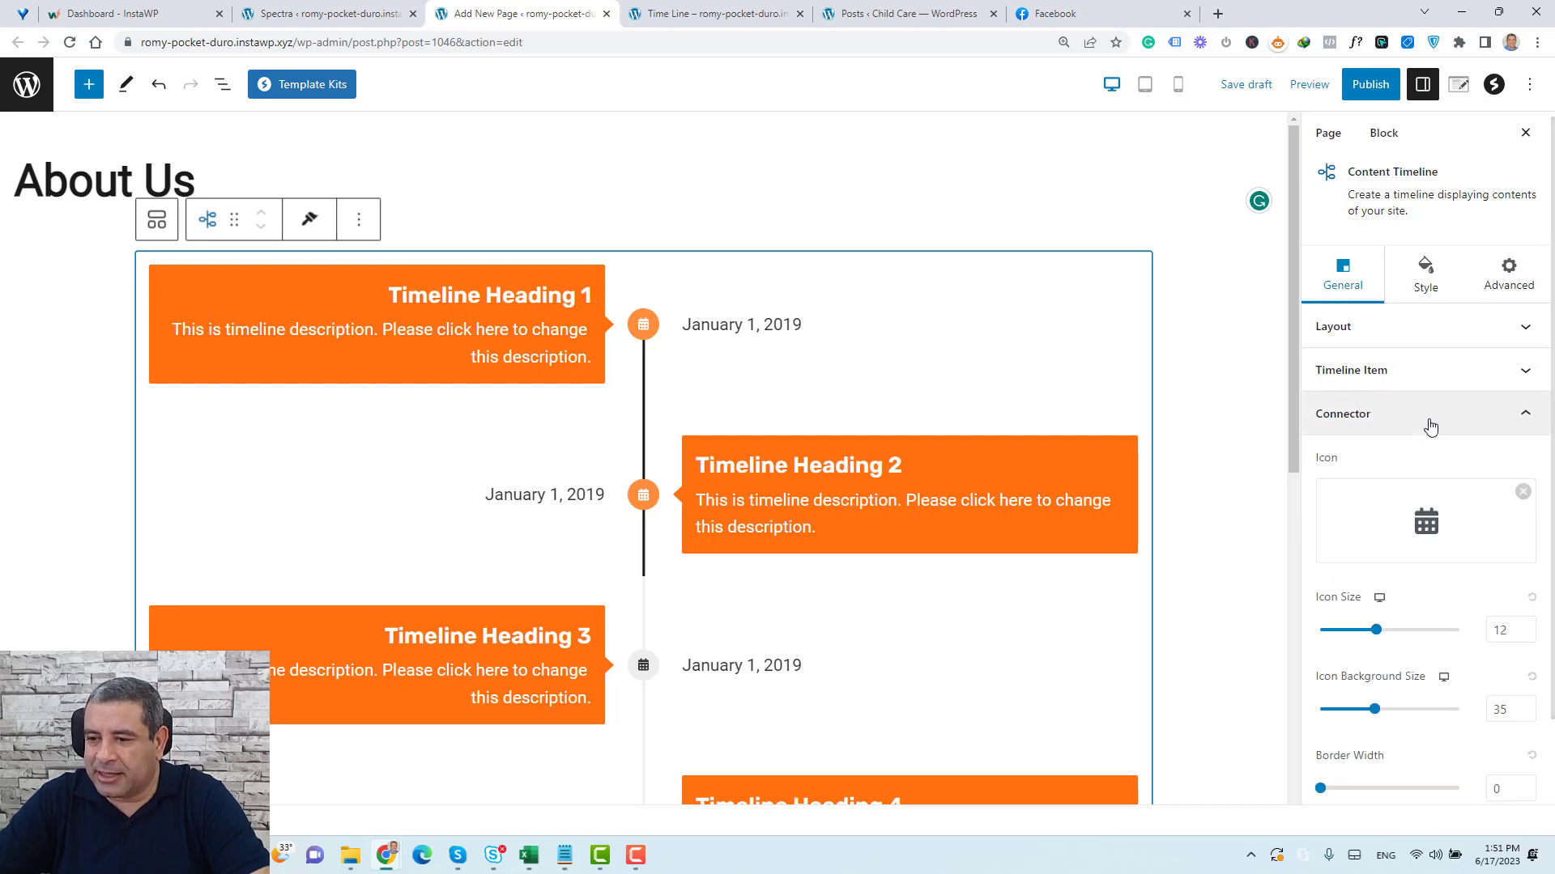
scroll(1498, 549, down, 1)
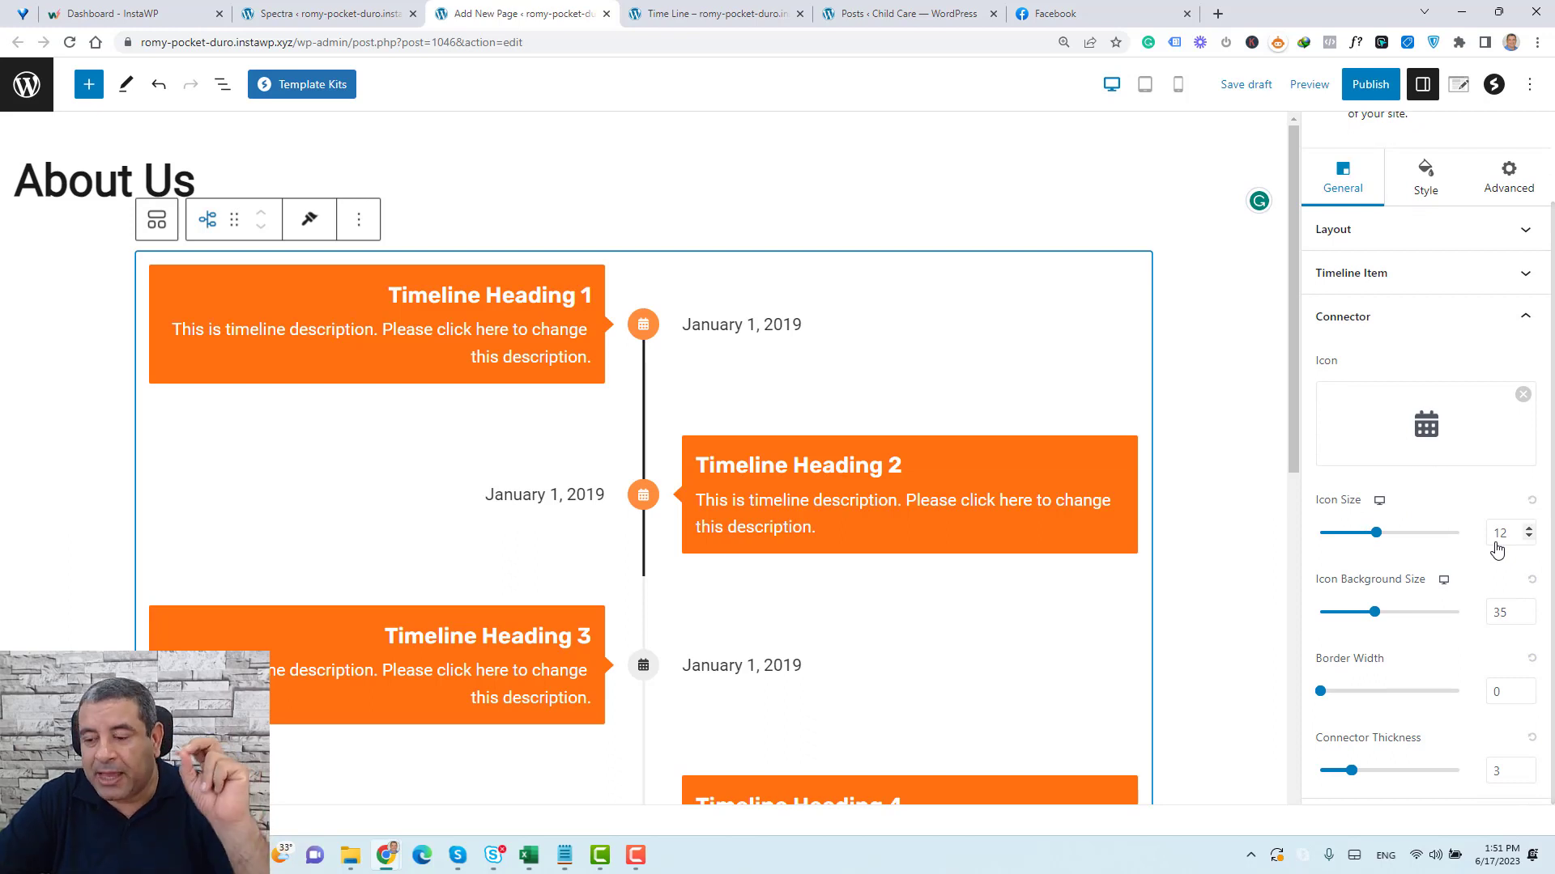
double_click(1497, 542)
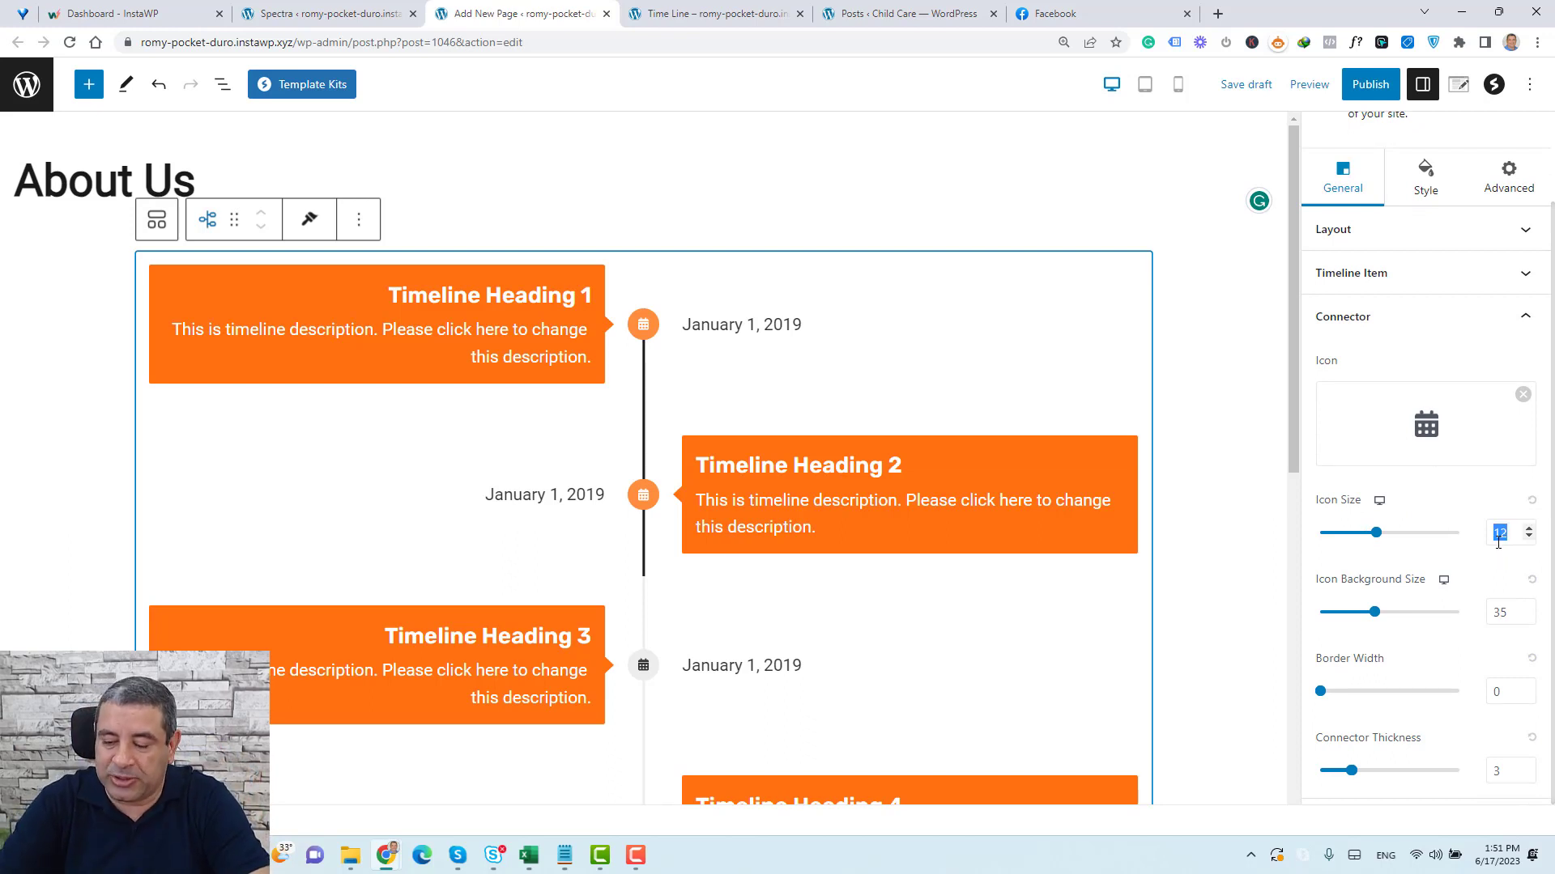
text(20)
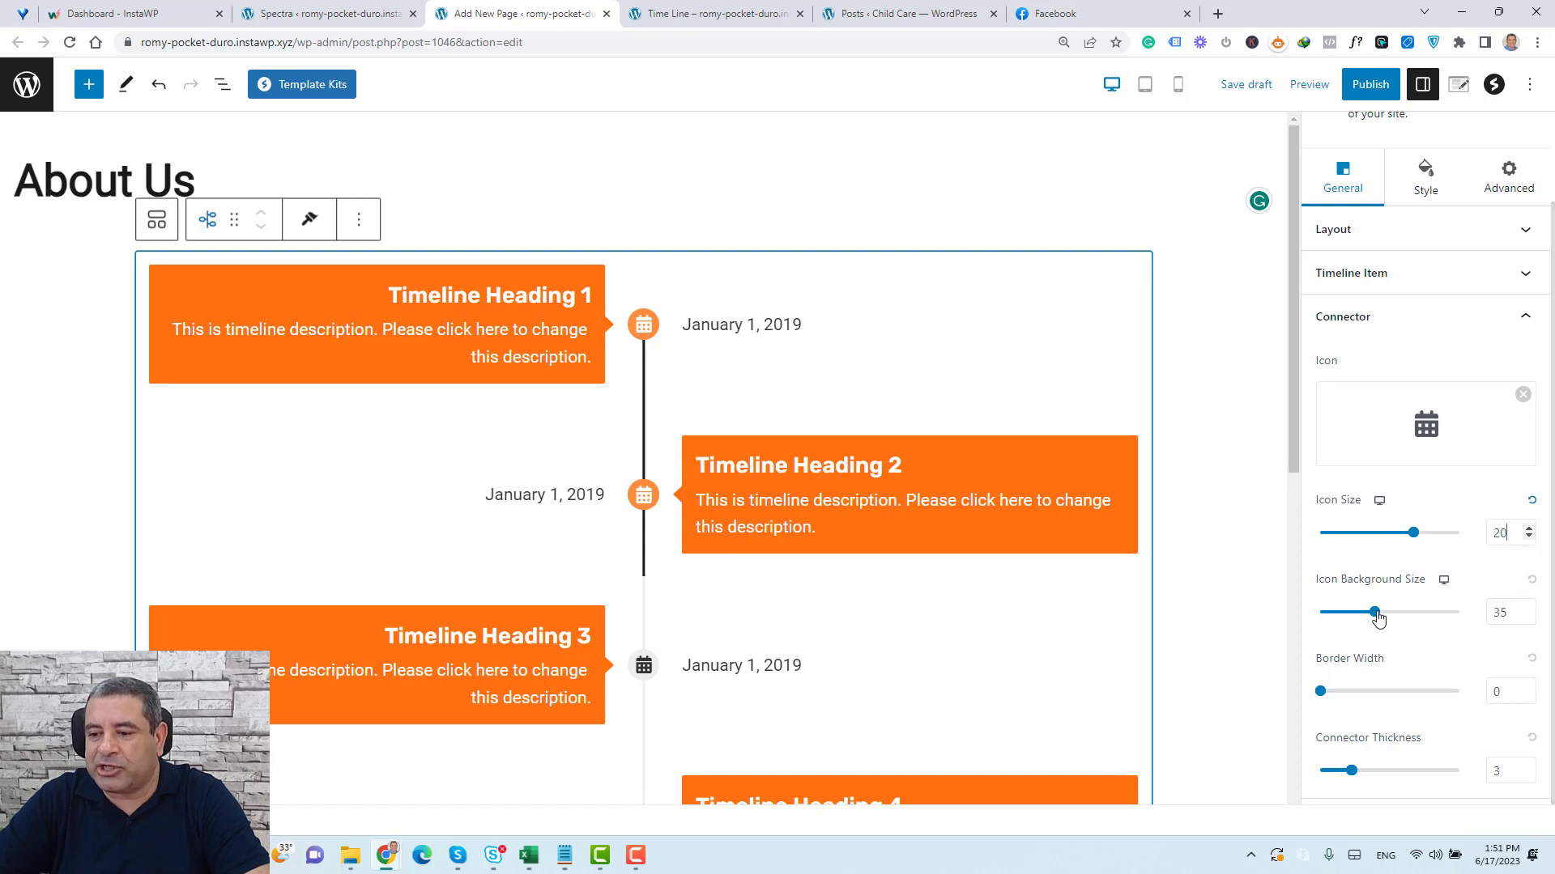
Try different icon background sizes for the connector and settle on 45
drag(1377, 618, 1399, 617)
double_click(1495, 611)
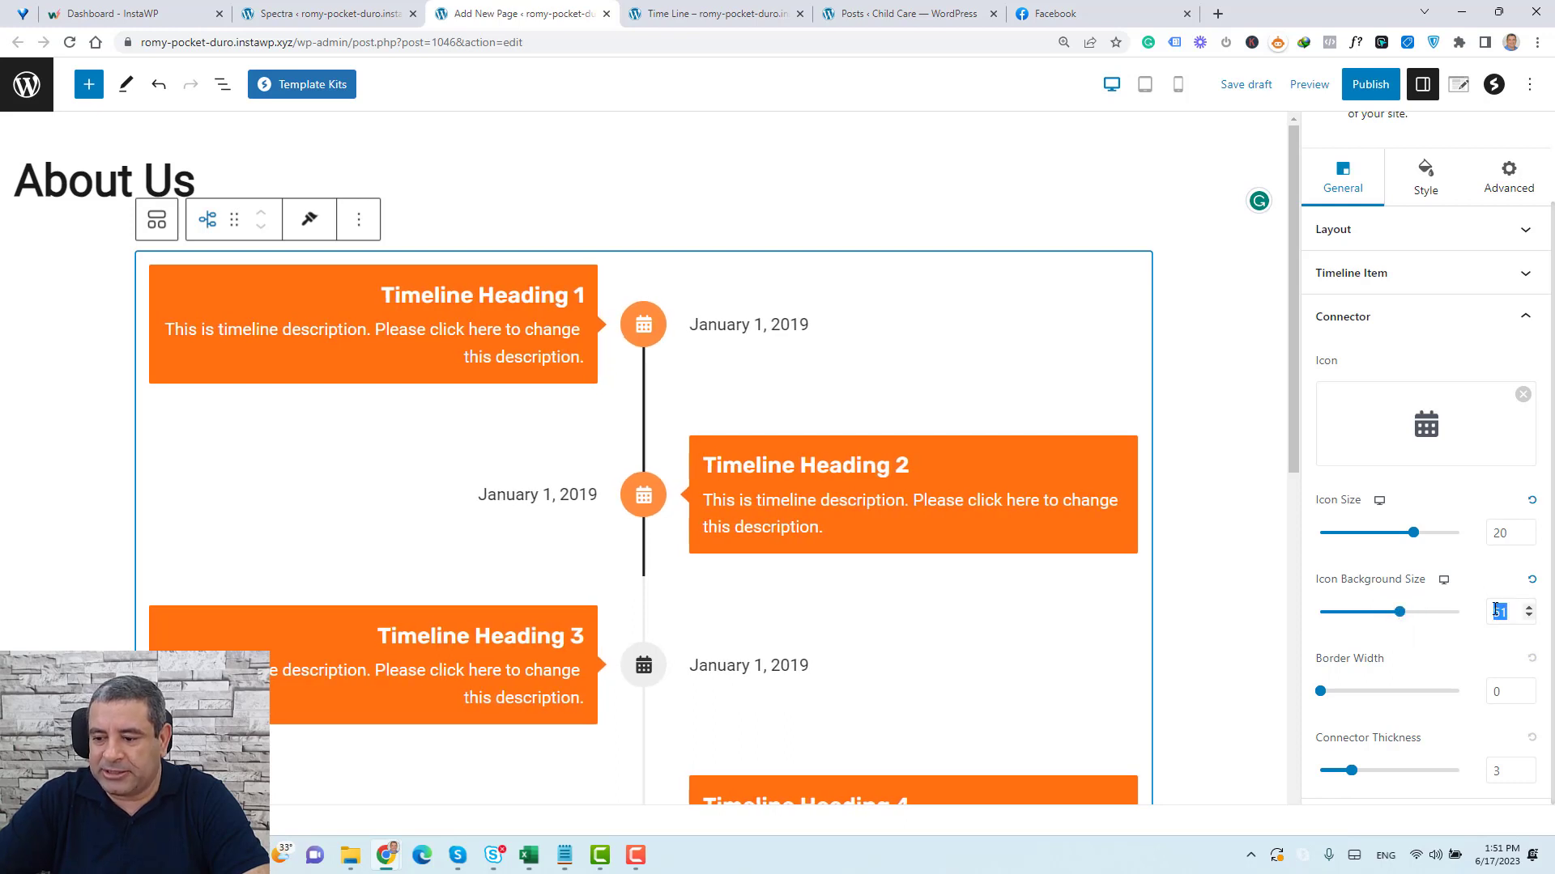
text(40)
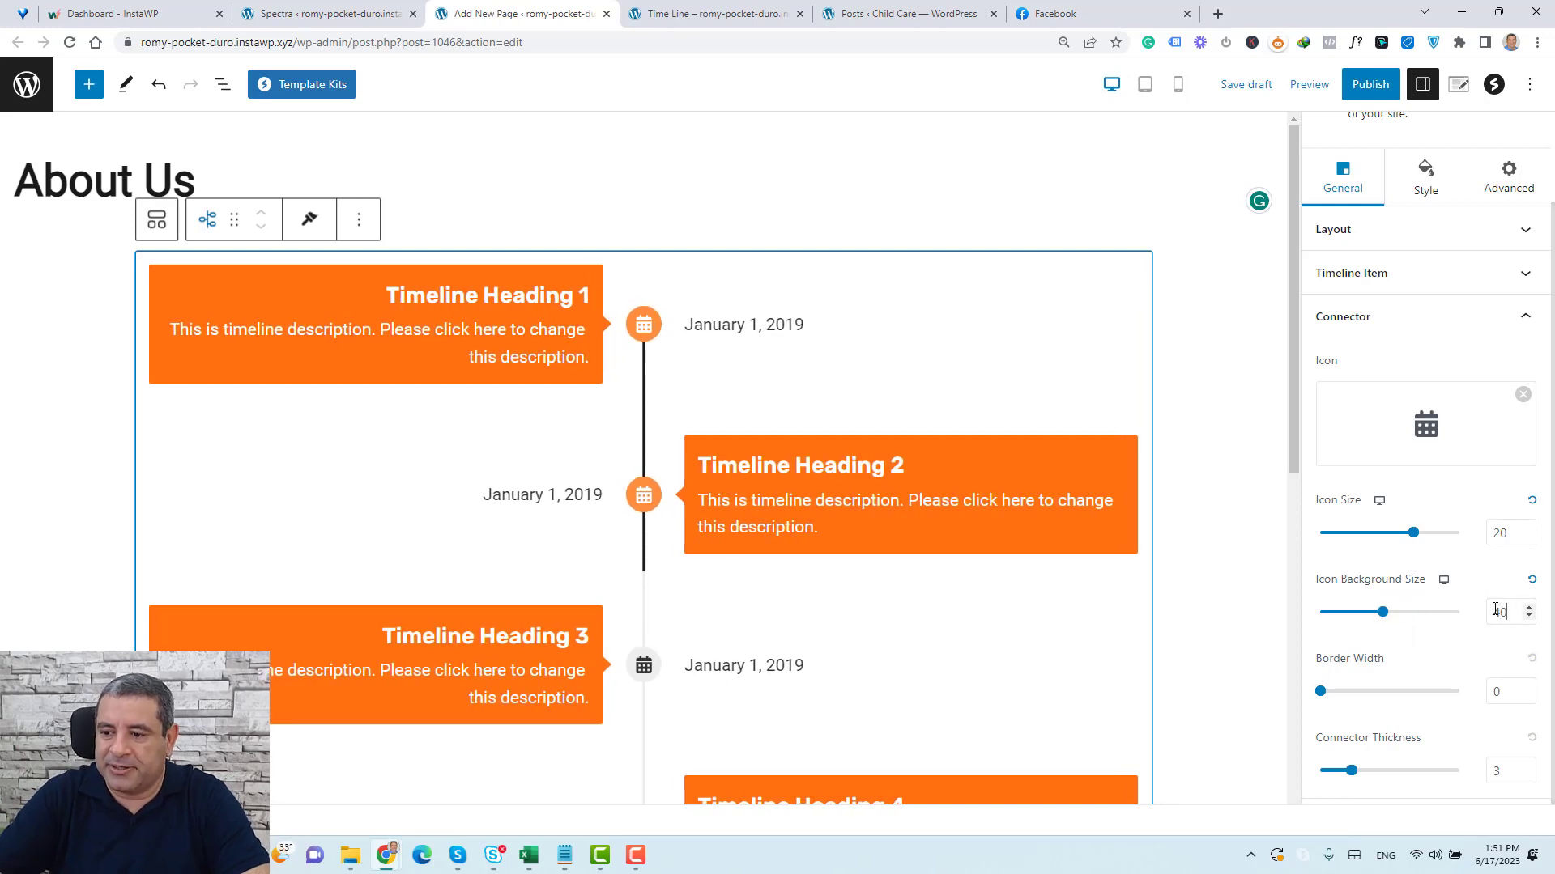
double_click(1495, 612)
text(45)
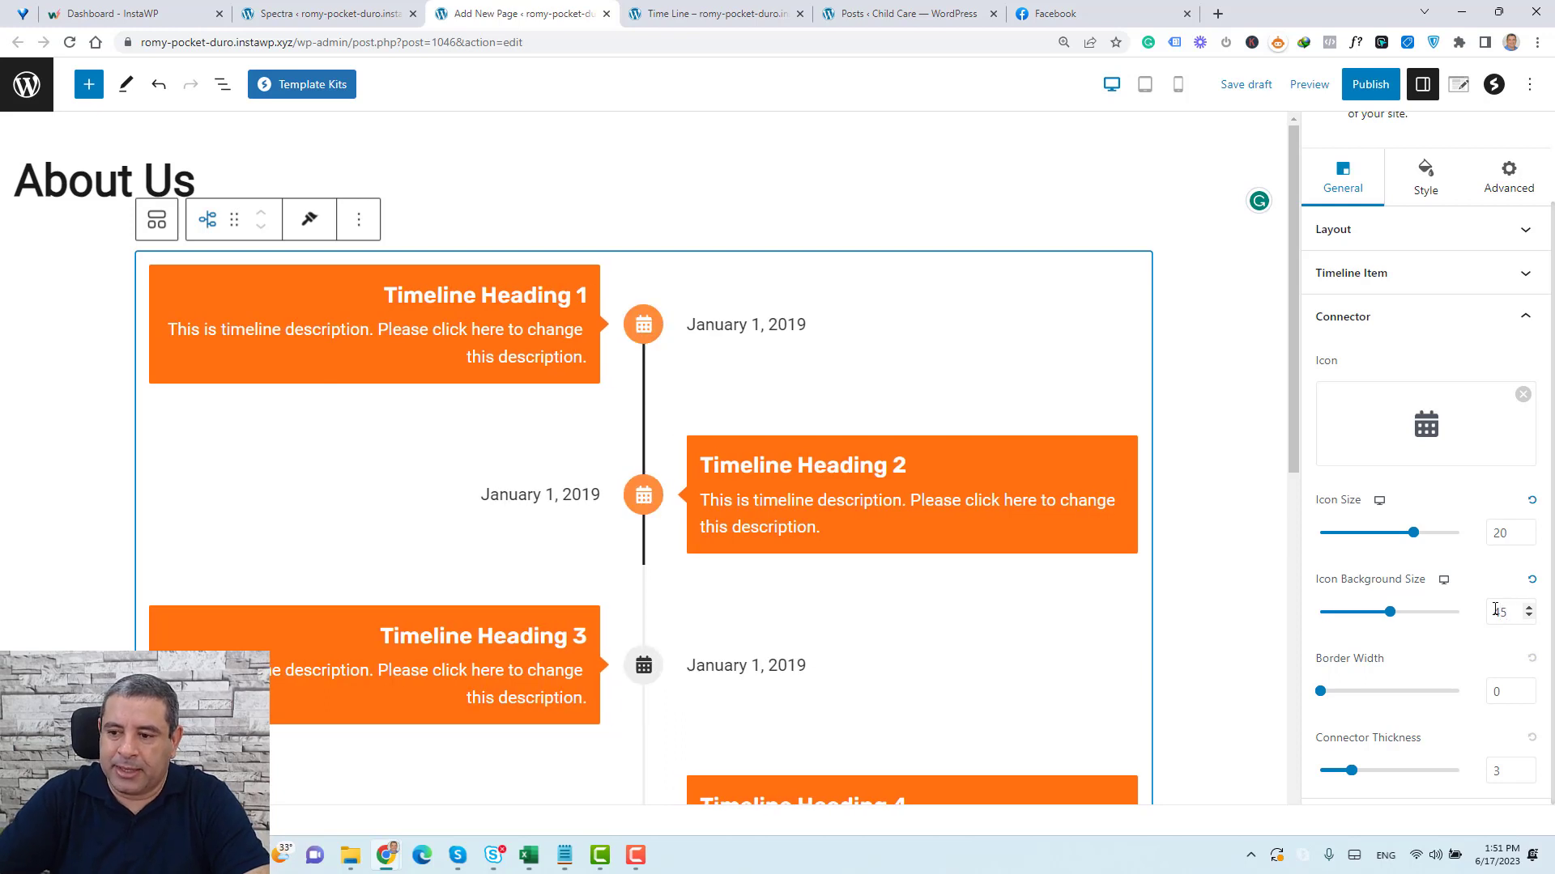
Increase the connector's icon size to 26
click(1528, 529)
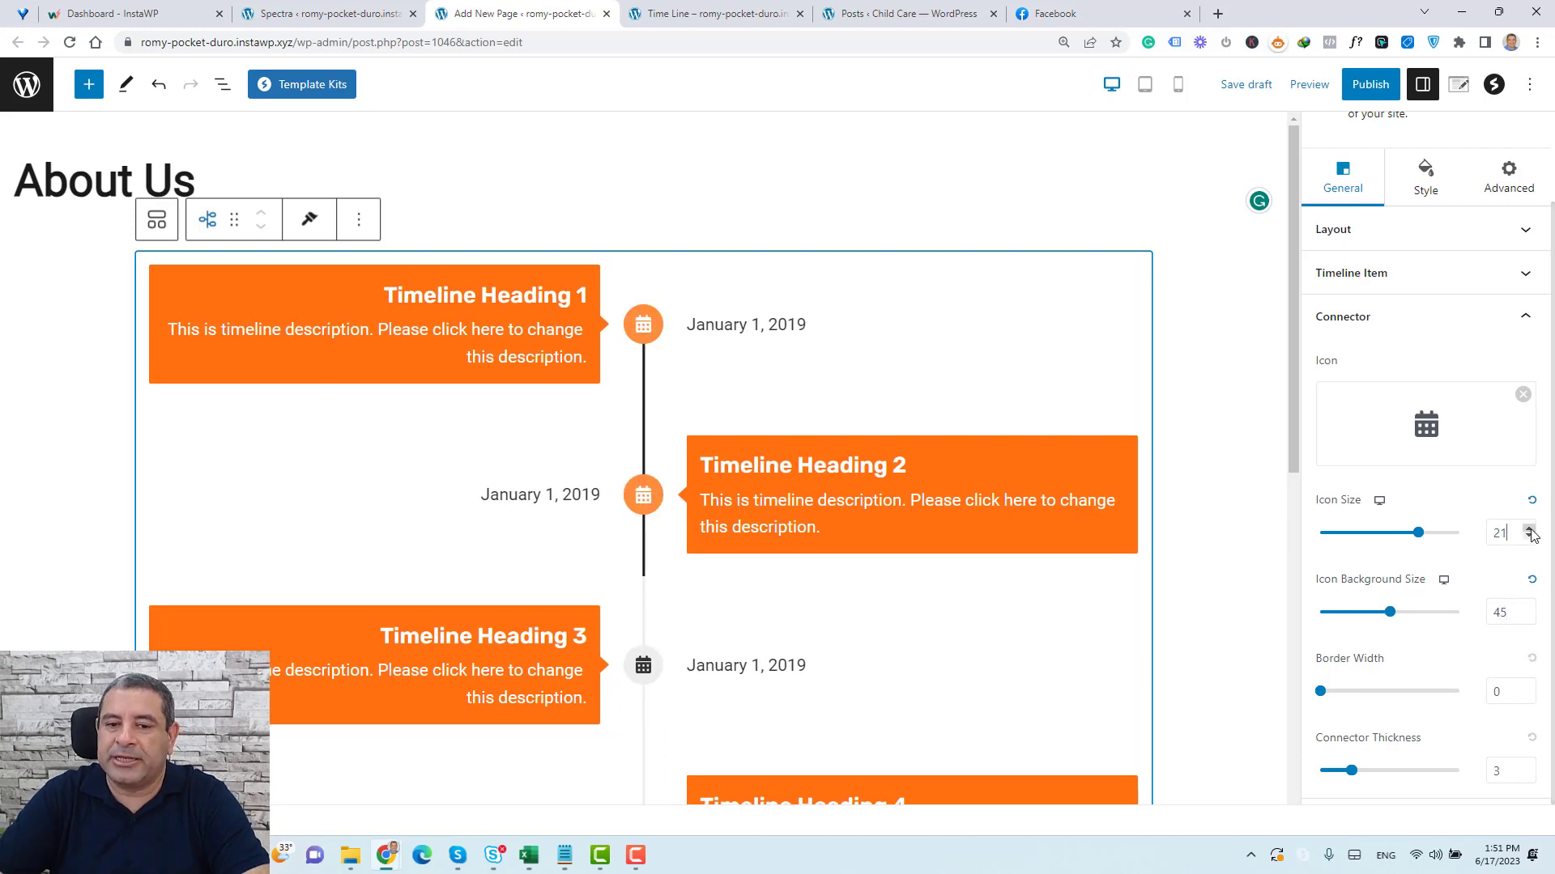
click(1529, 529)
click(1528, 530)
click(1529, 530)
click(1529, 529)
click(1528, 530)
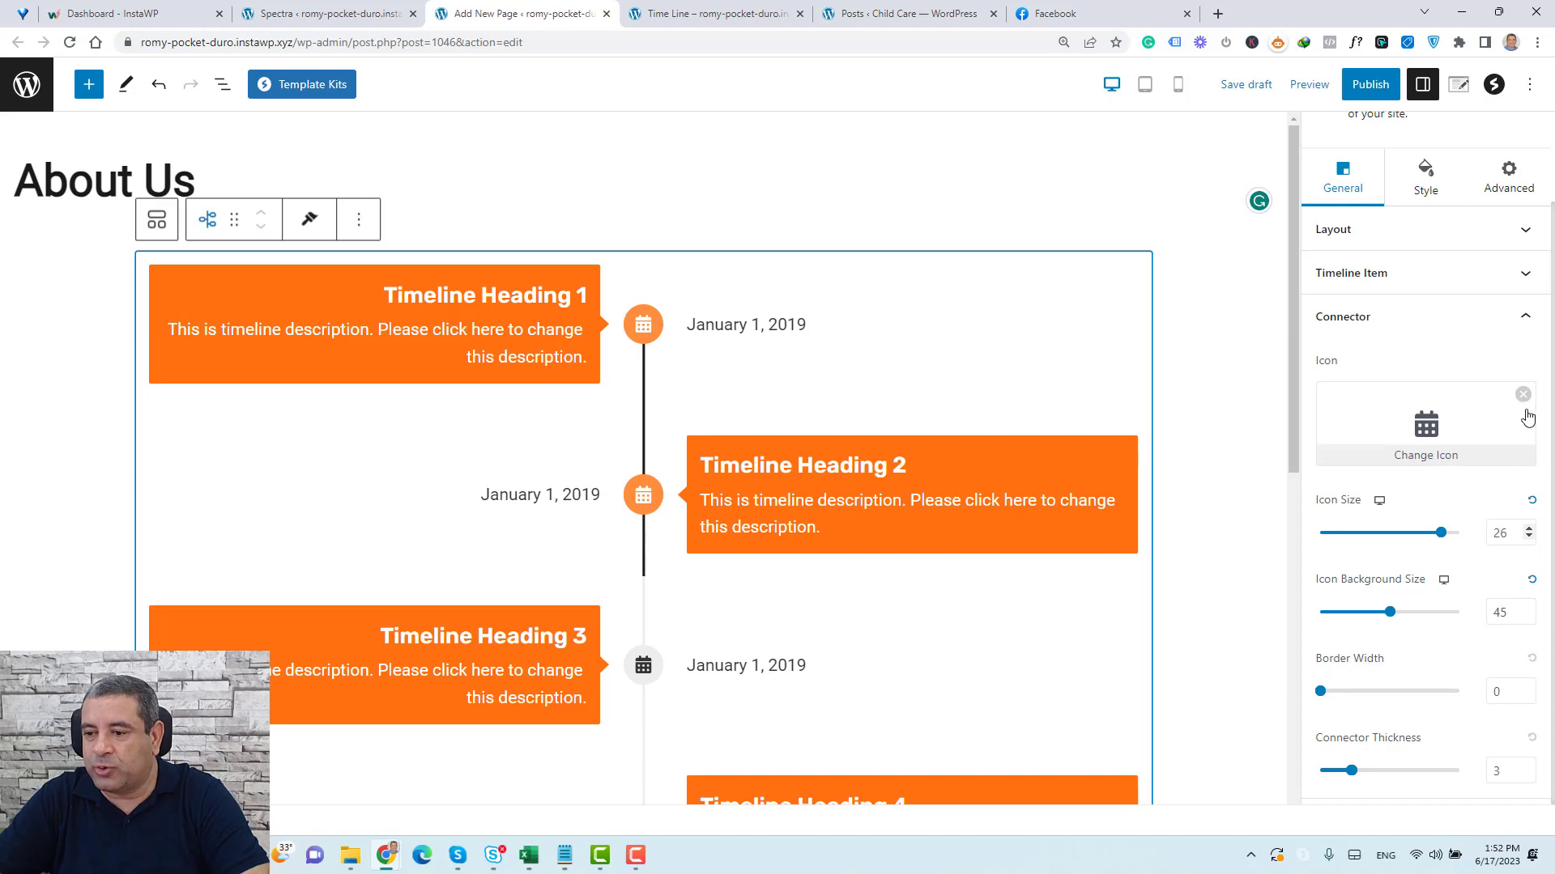
Replace the connector's calendar icon with the Anchor icon from the Business category of the icon library
click(1486, 438)
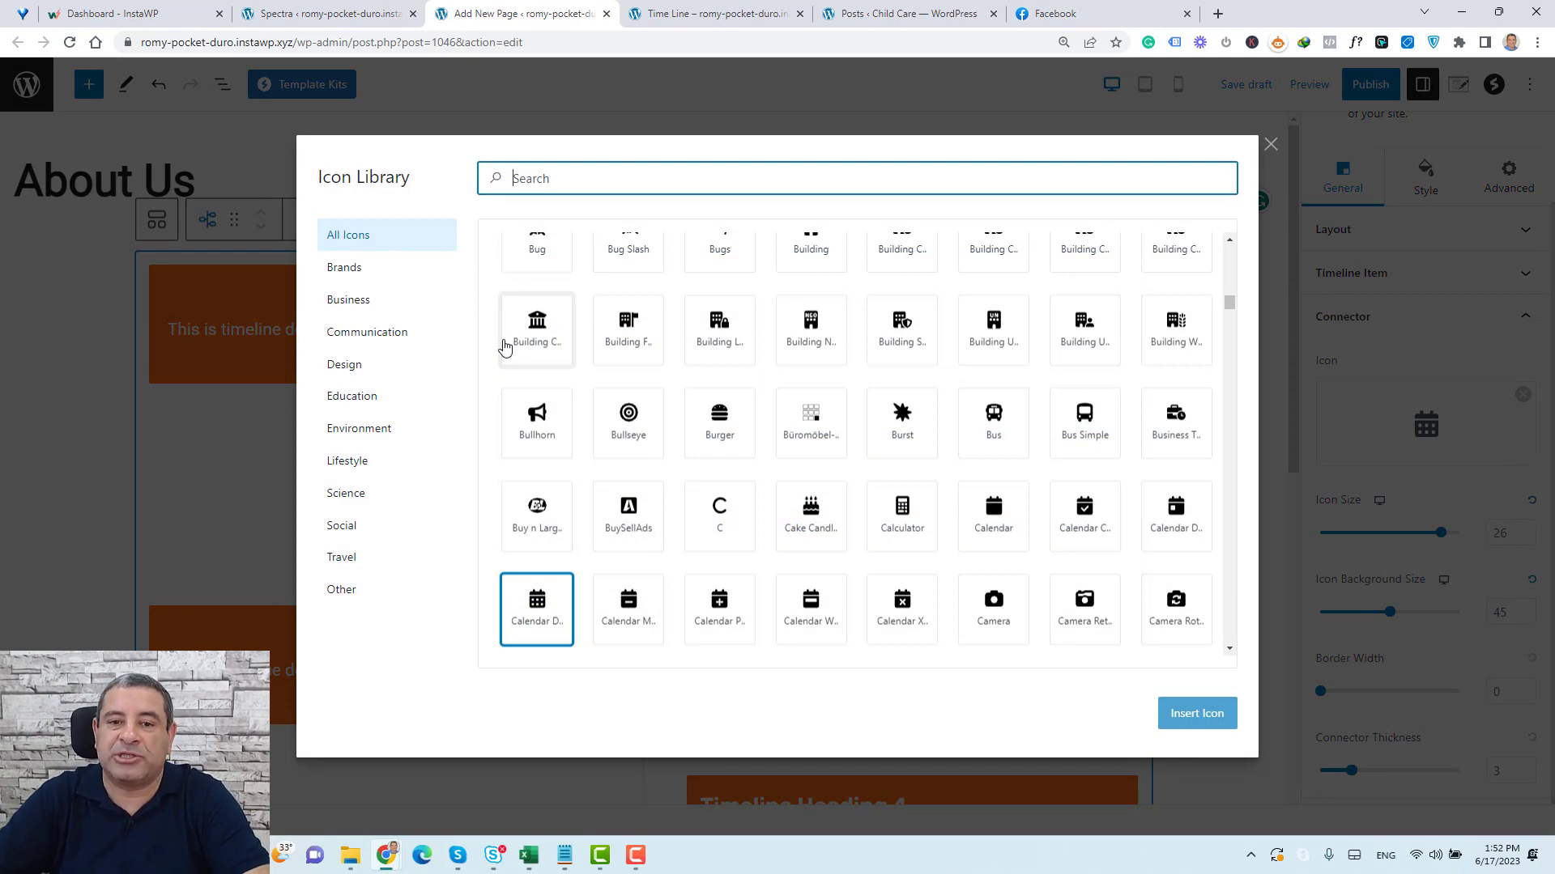
click(370, 302)
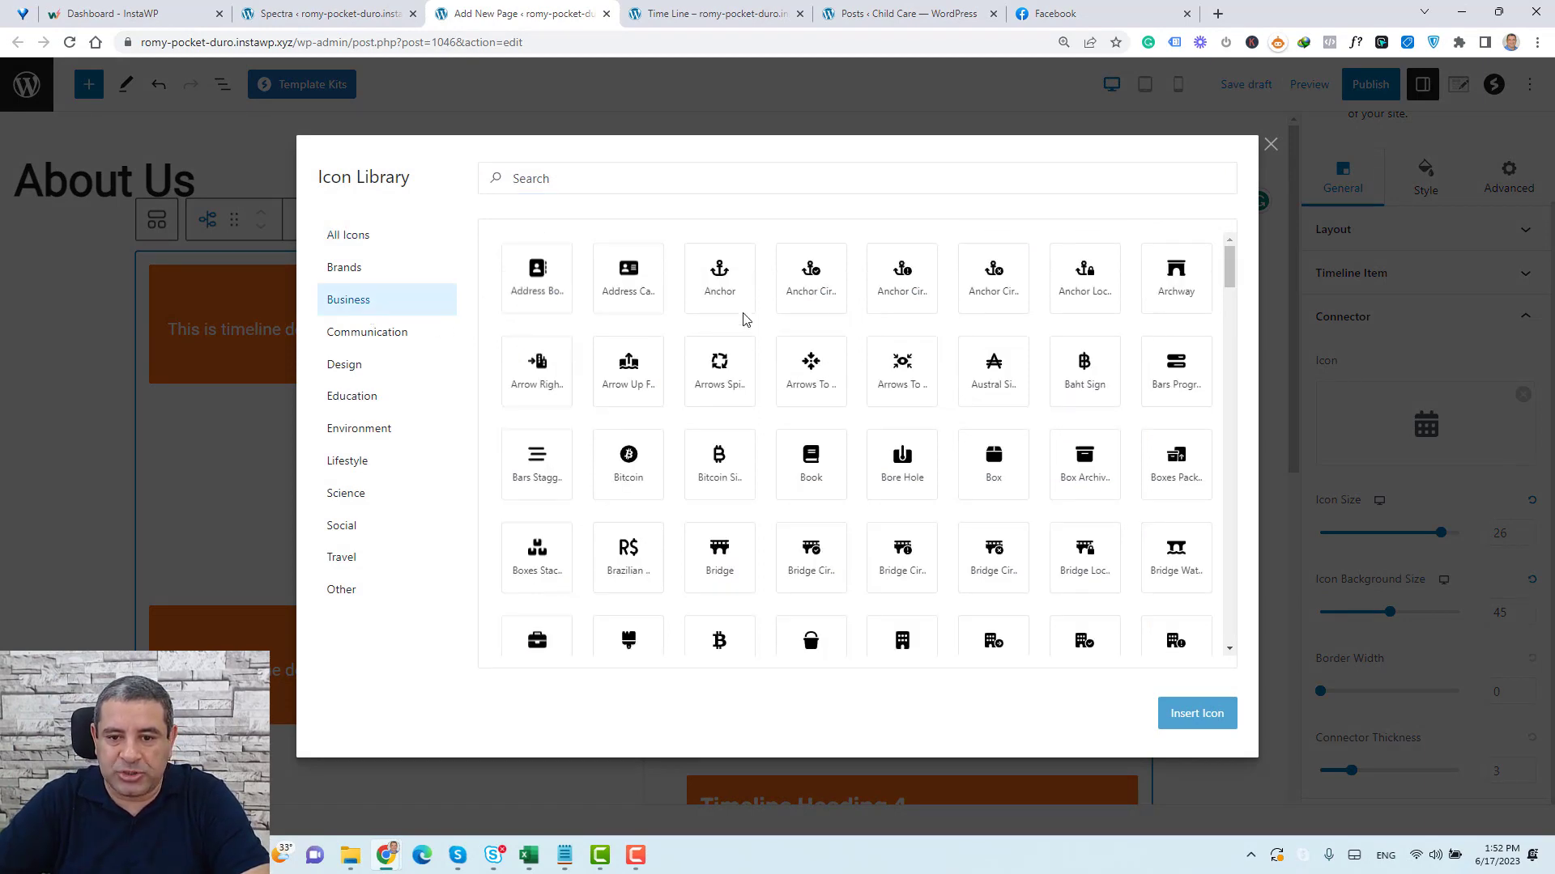
click(734, 284)
click(1187, 723)
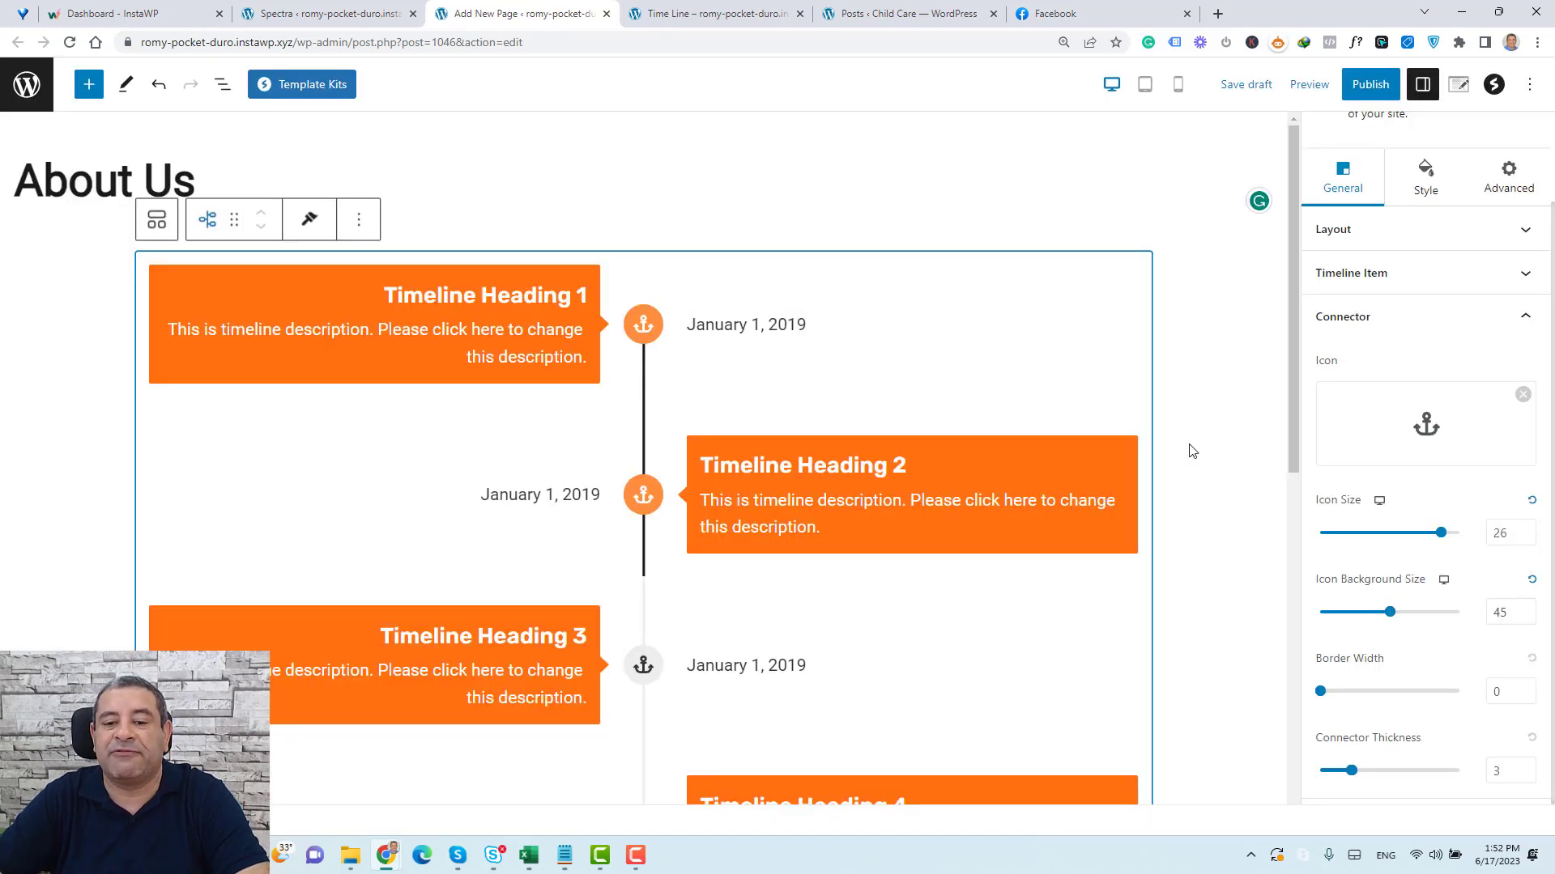
Check the timeline's icons down to the last item and change the first item's heading to "Phase 1"
scroll(1191, 451, down, 5)
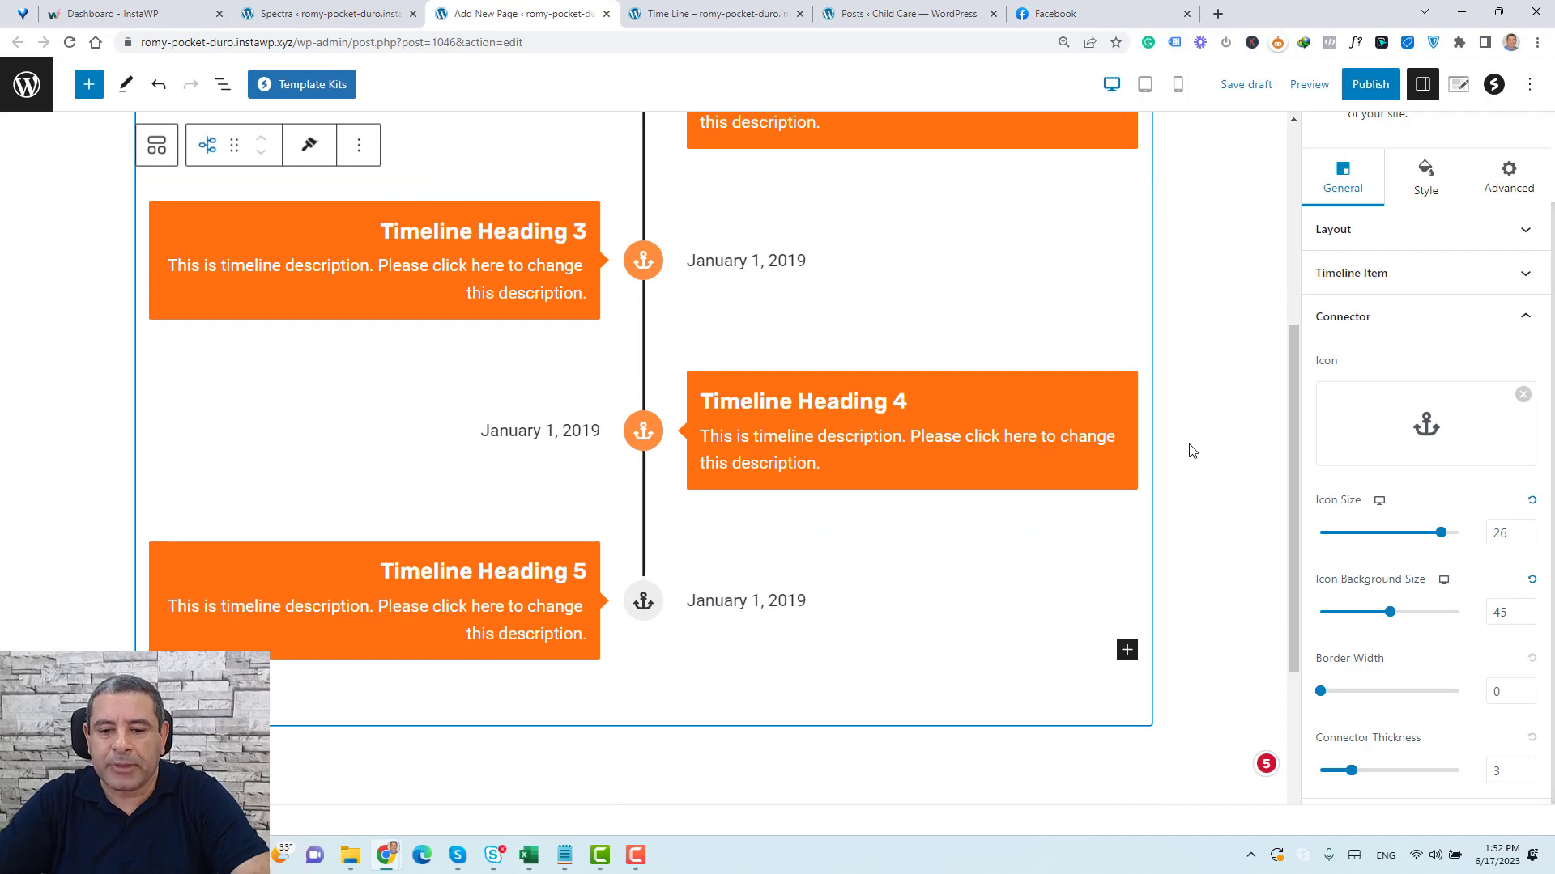
scroll(1190, 451, up, 4)
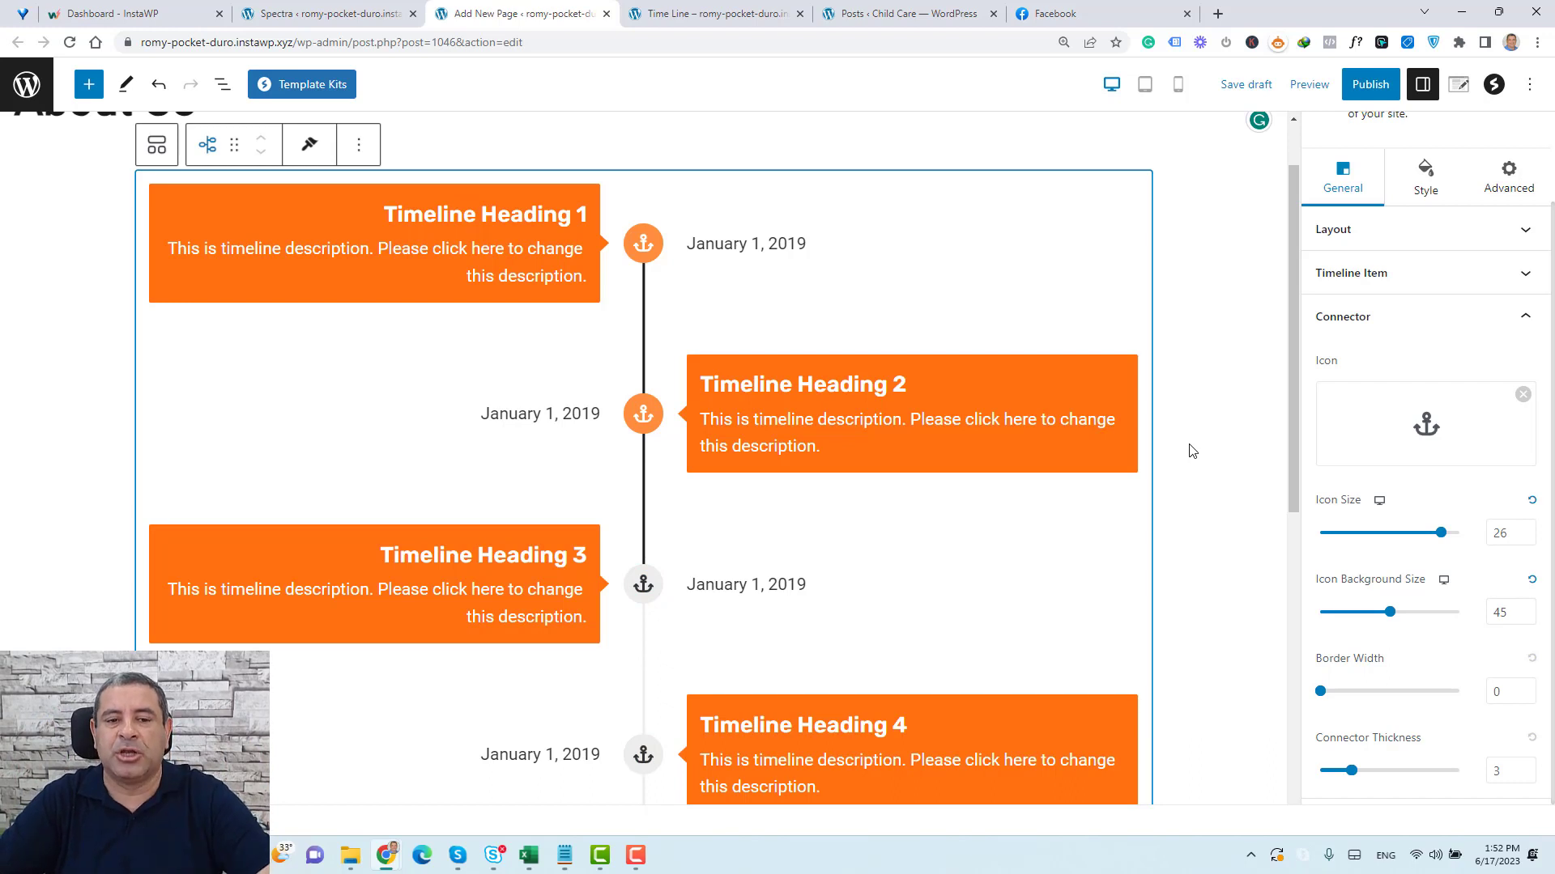
triple_click(477, 207)
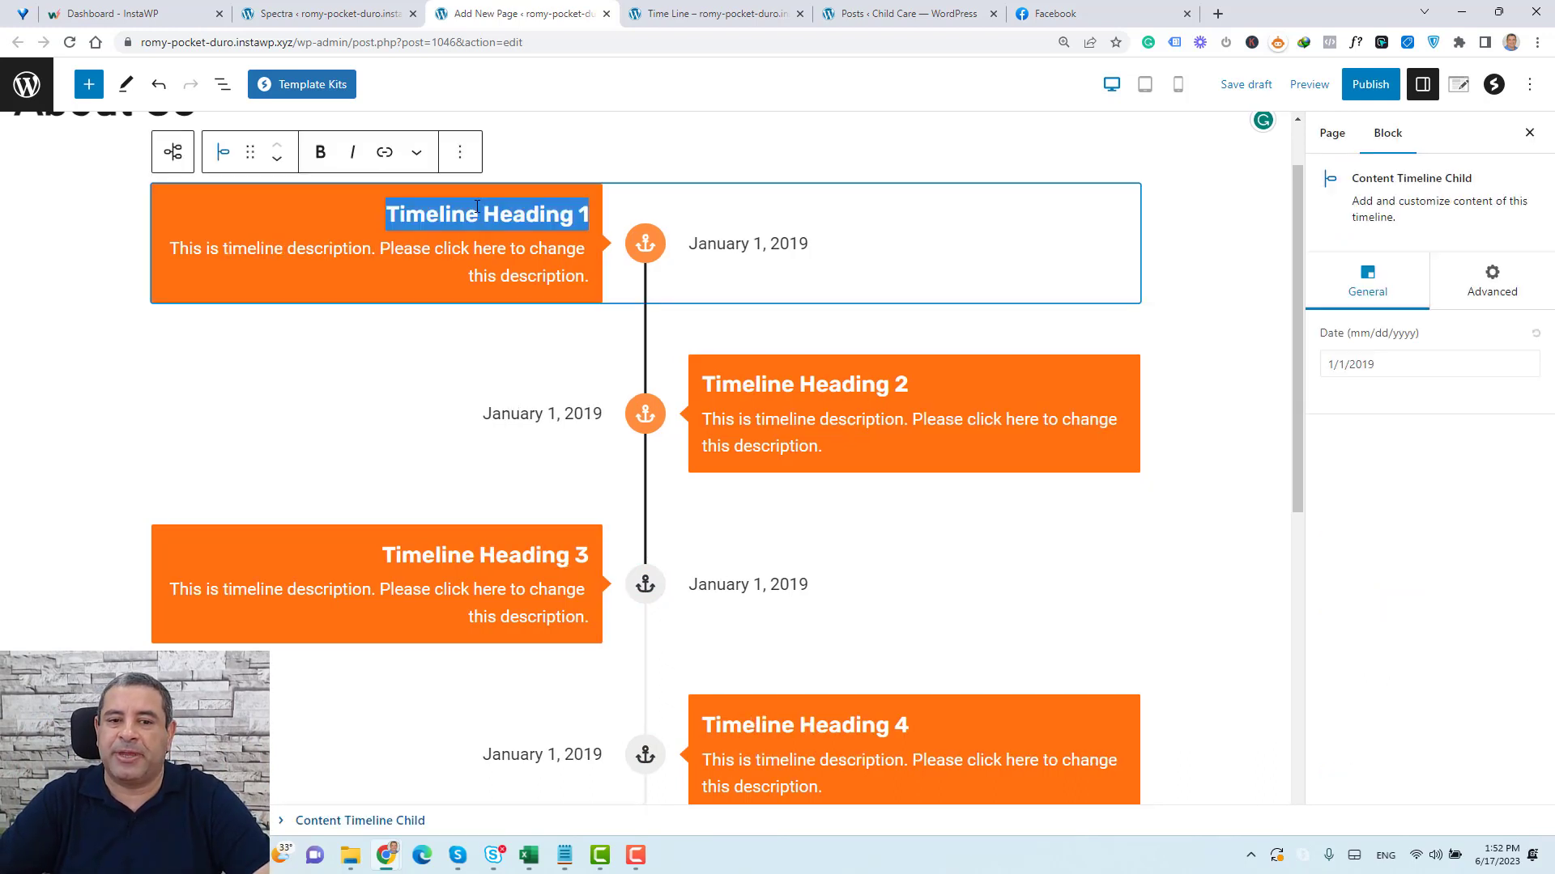
key(BackSpace)
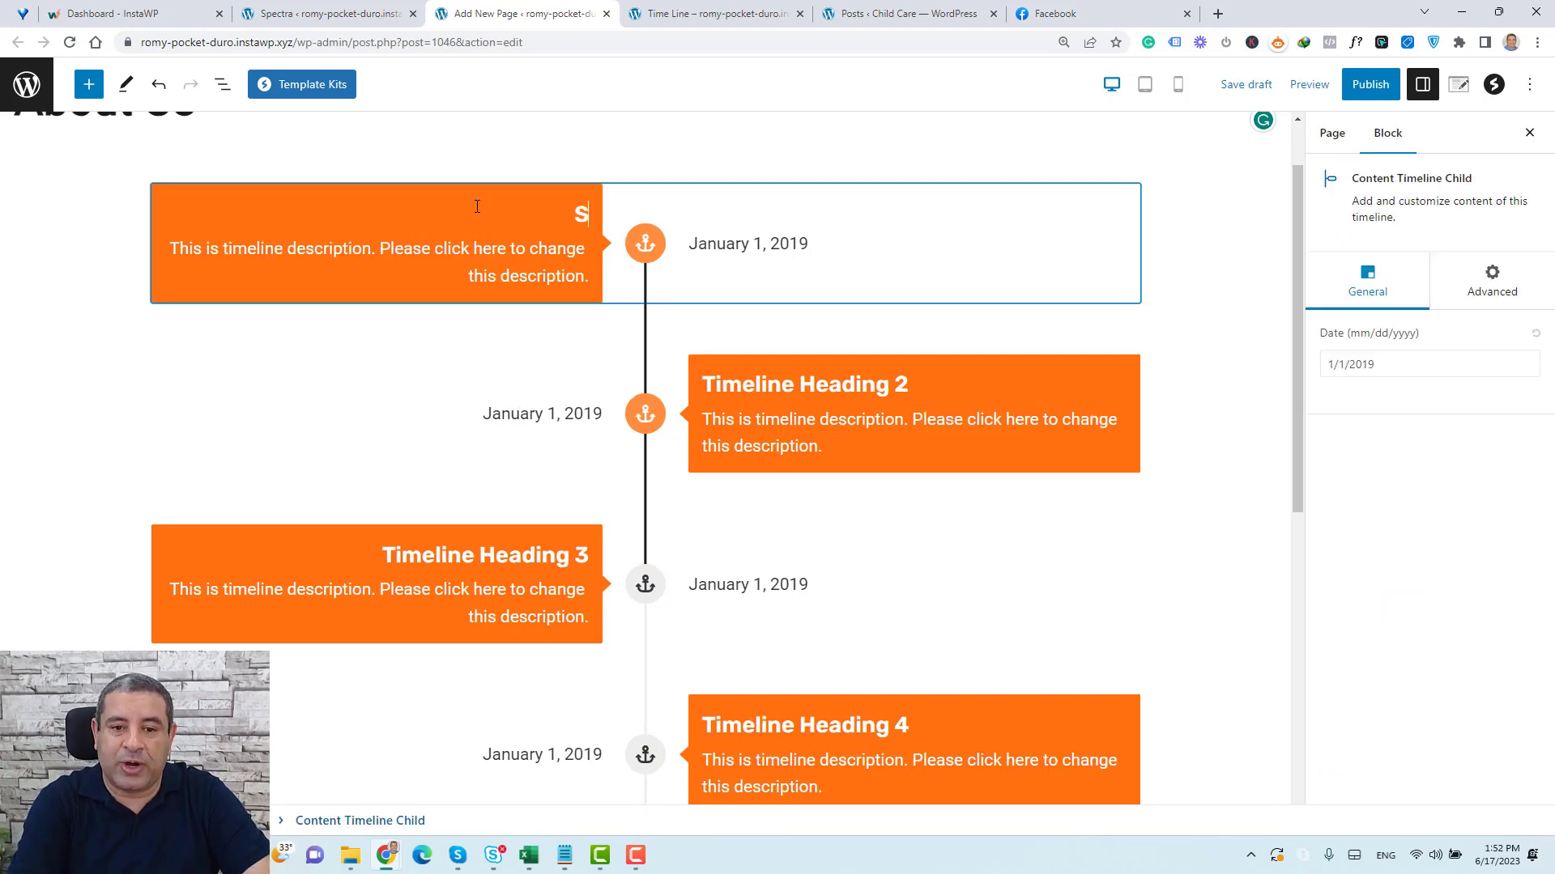
text([Has)
key(BackSpace)
key(BackSpace)
key(BackSpace)
key(BackSpace)
text(Phase 1)
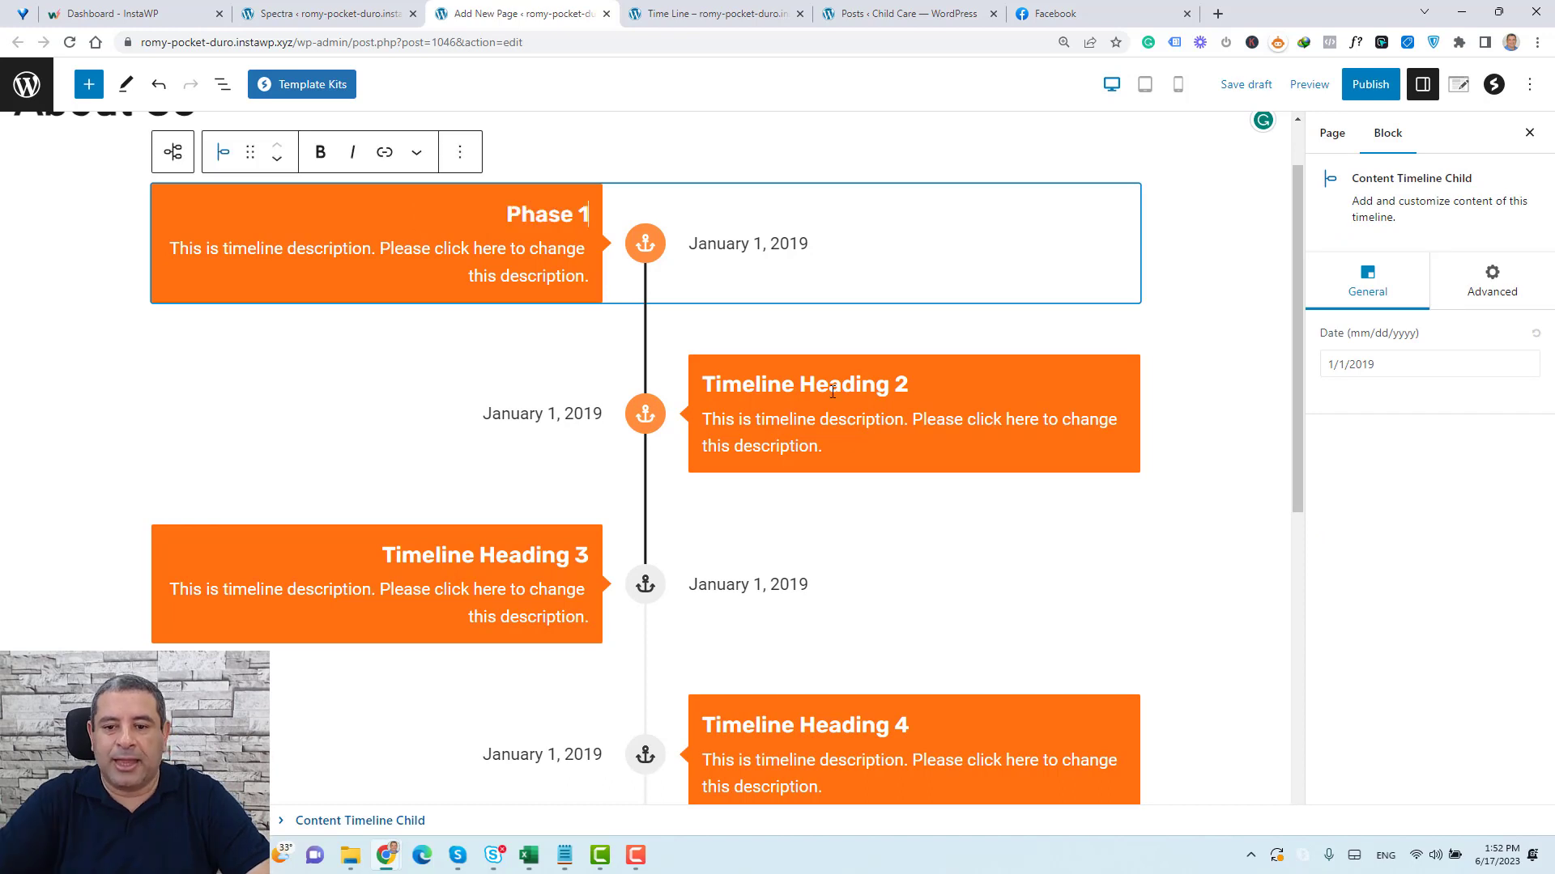
Change the second timeline item's heading to "Phase 2"
triple_click(705, 389)
text(Phase 2)
key(Left)
key(Left)
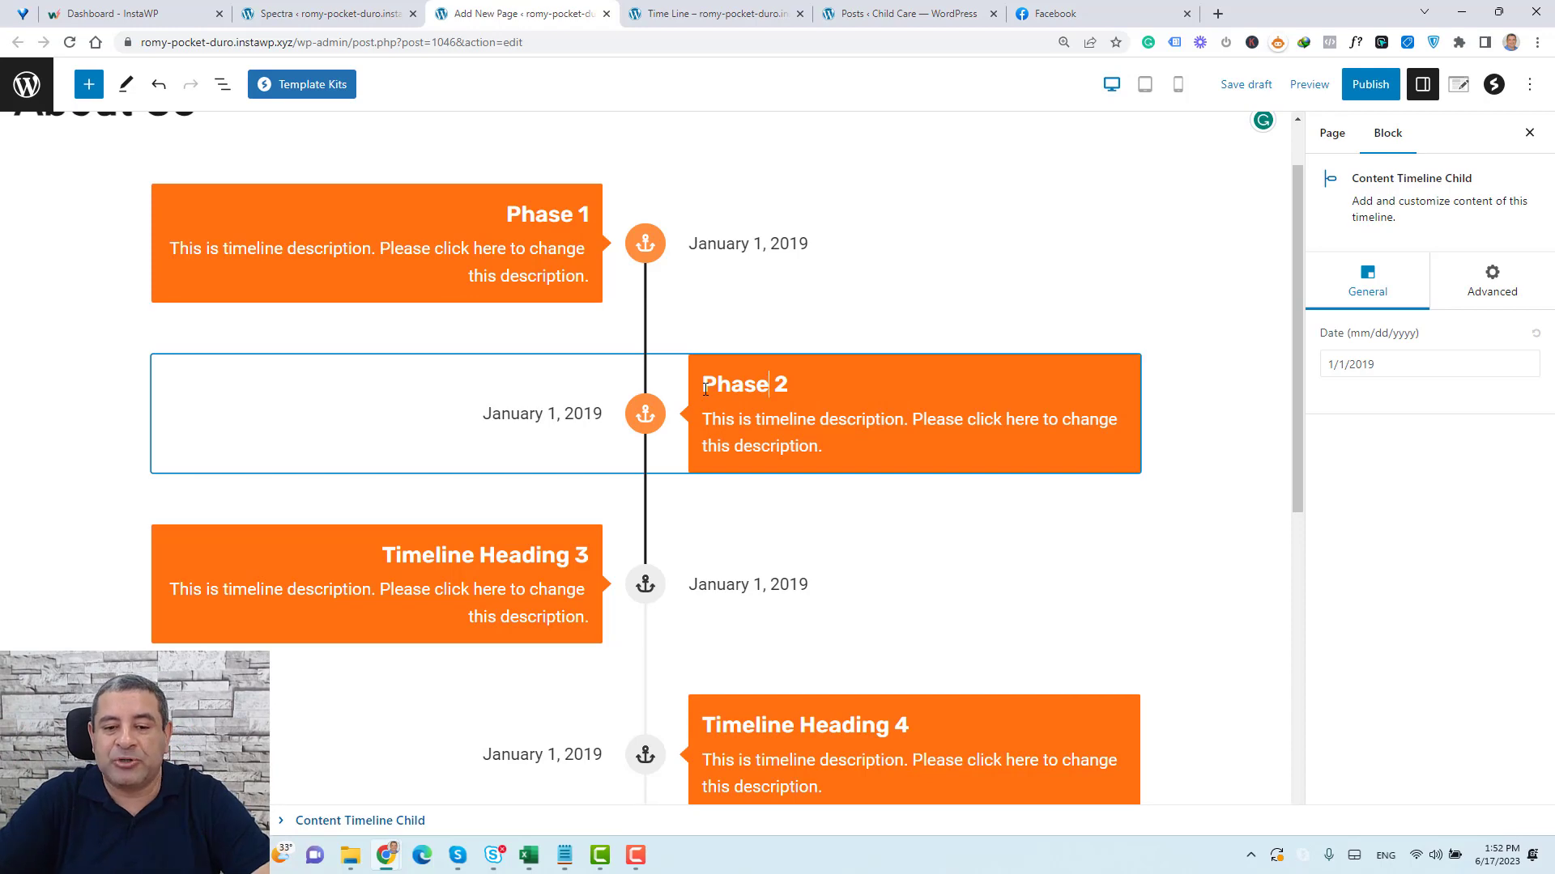
Change the headings of the third, fourth and fifth timeline items to "Phase 3", "Phase 4" and "Phasase 5"
scroll(706, 390, down, 1)
click(569, 478)
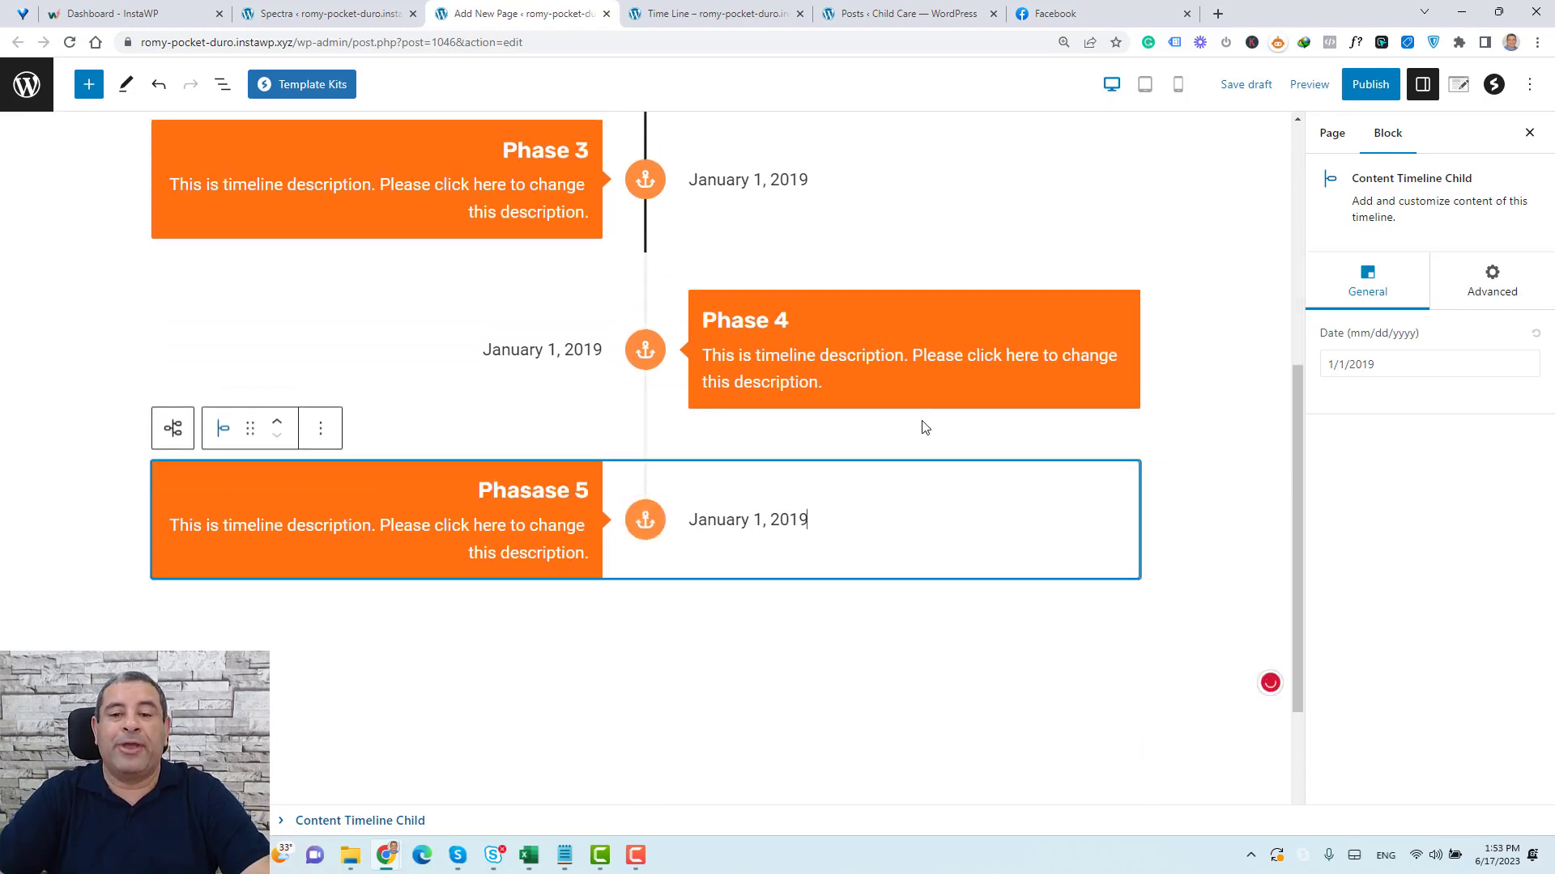
scroll(920, 427, up, 6)
scroll(920, 427, down, 4)
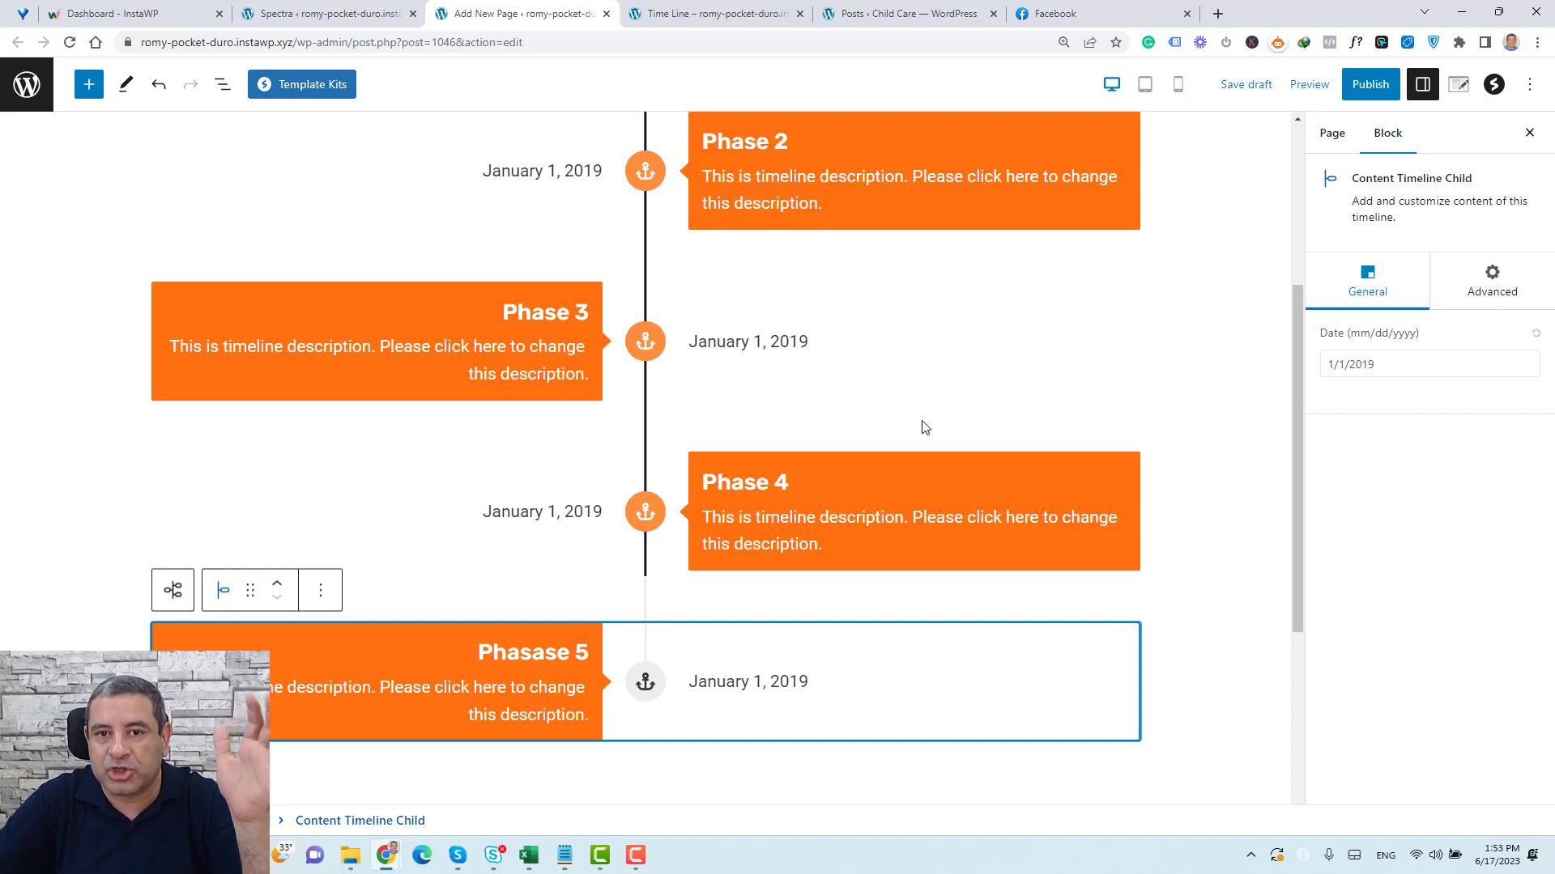
scroll(923, 427, down, 3)
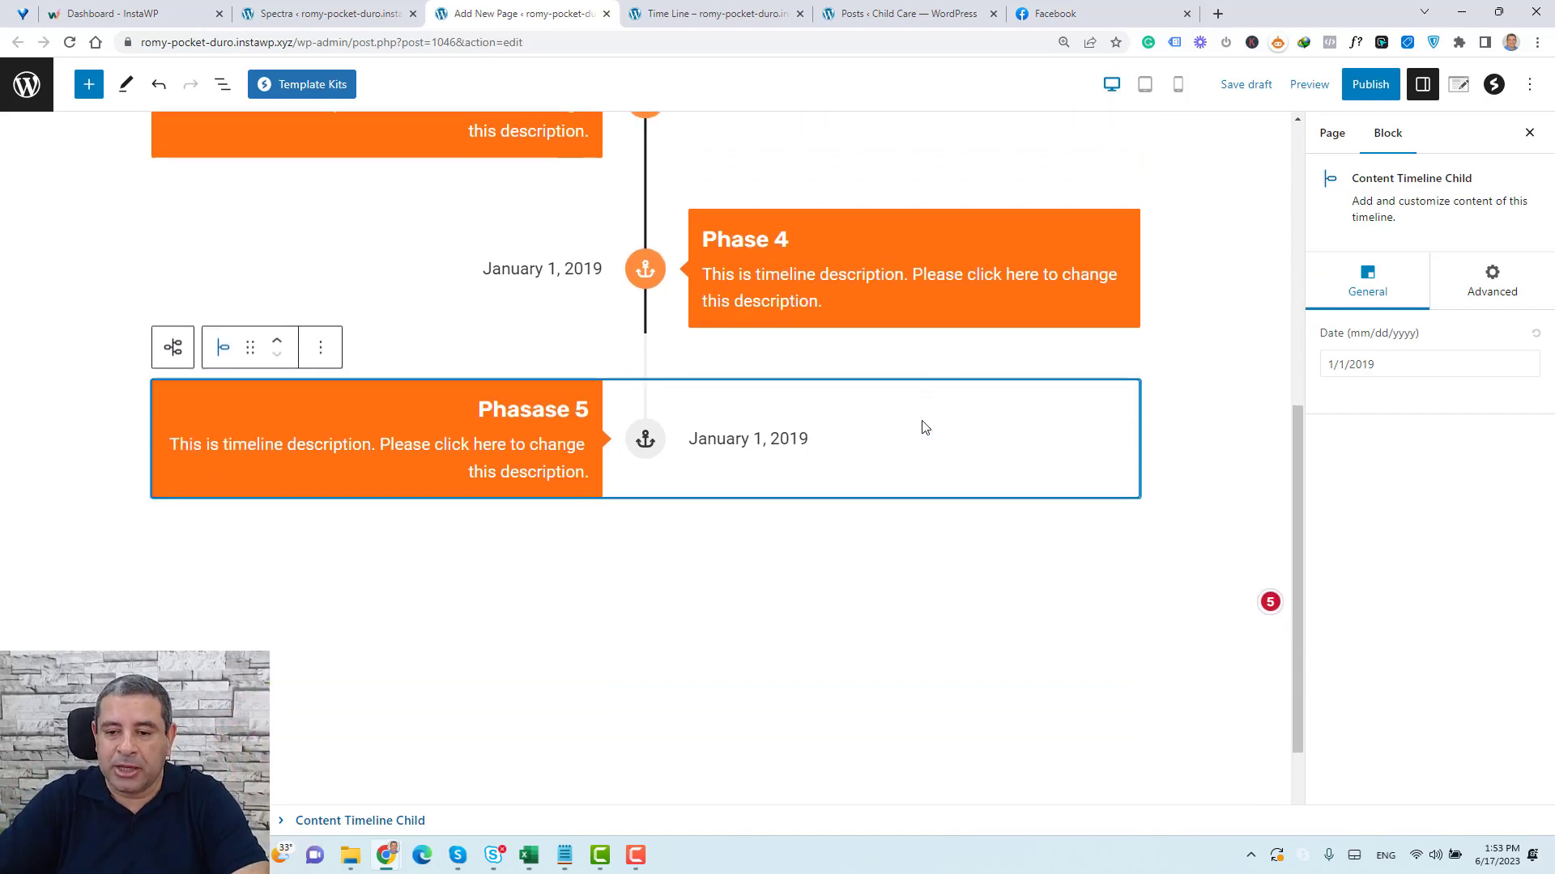
Add a sixth item at the end of the timeline and correct the fifth item's heading to "Phase 5"
click(978, 371)
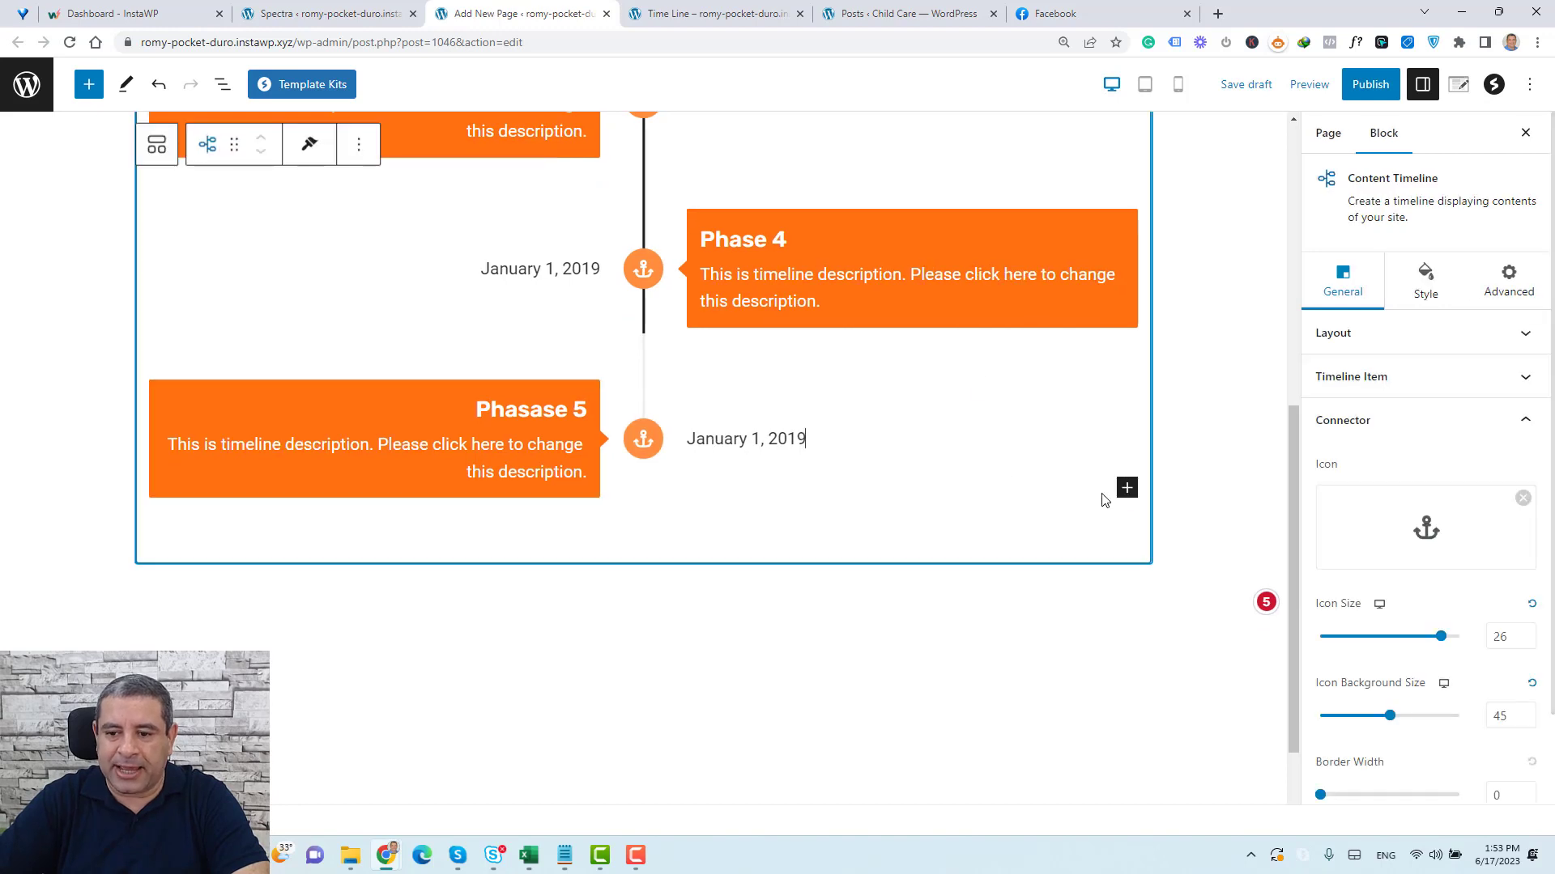
click(1126, 487)
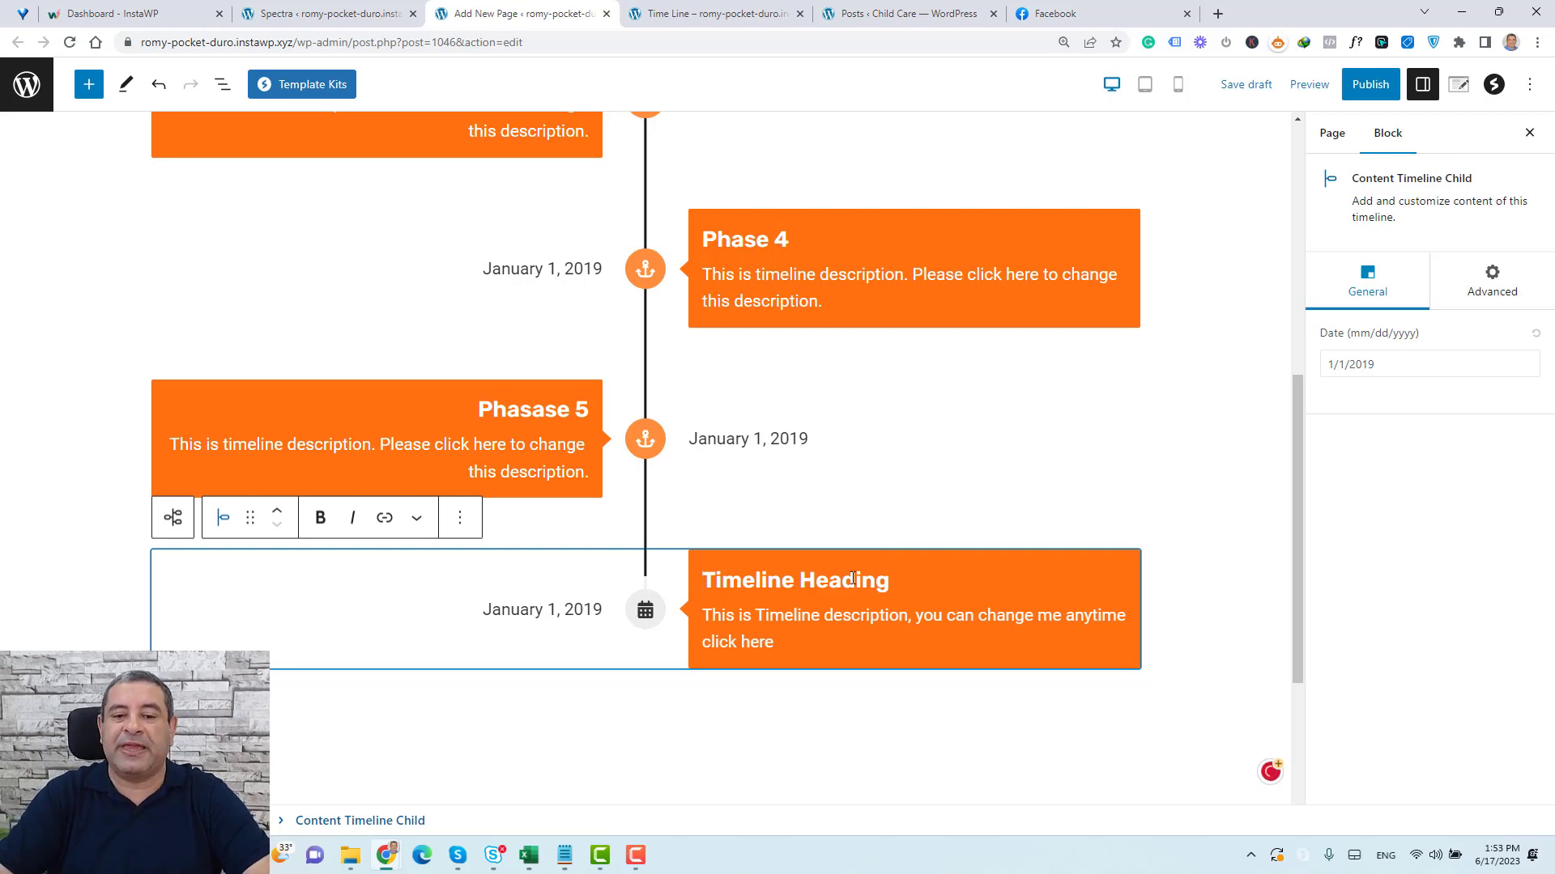
key(ctrl+z)
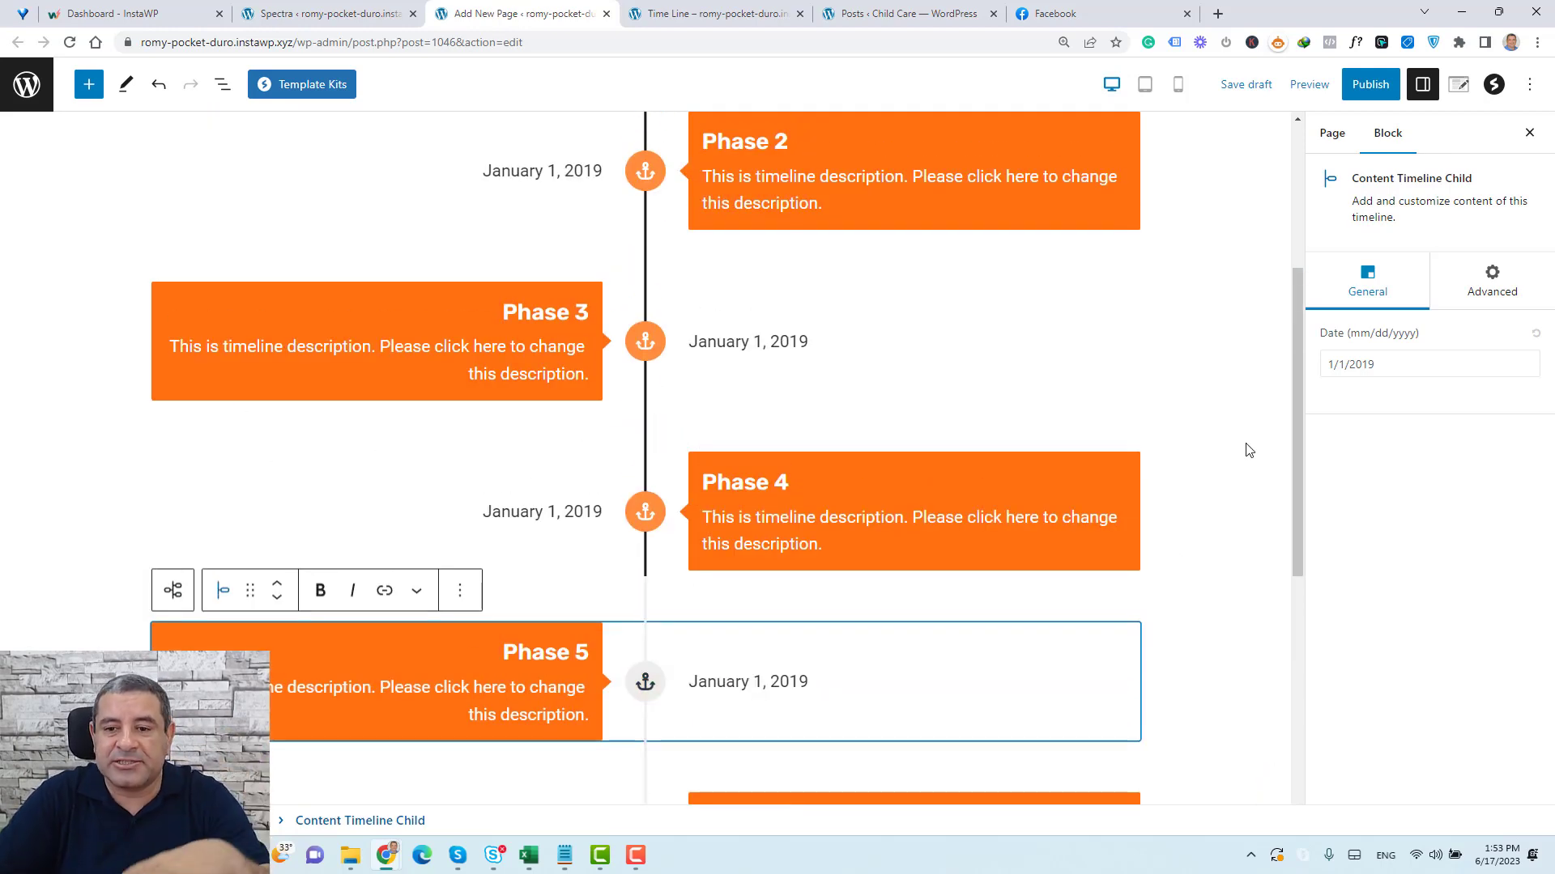
scroll(1250, 450, up, 4)
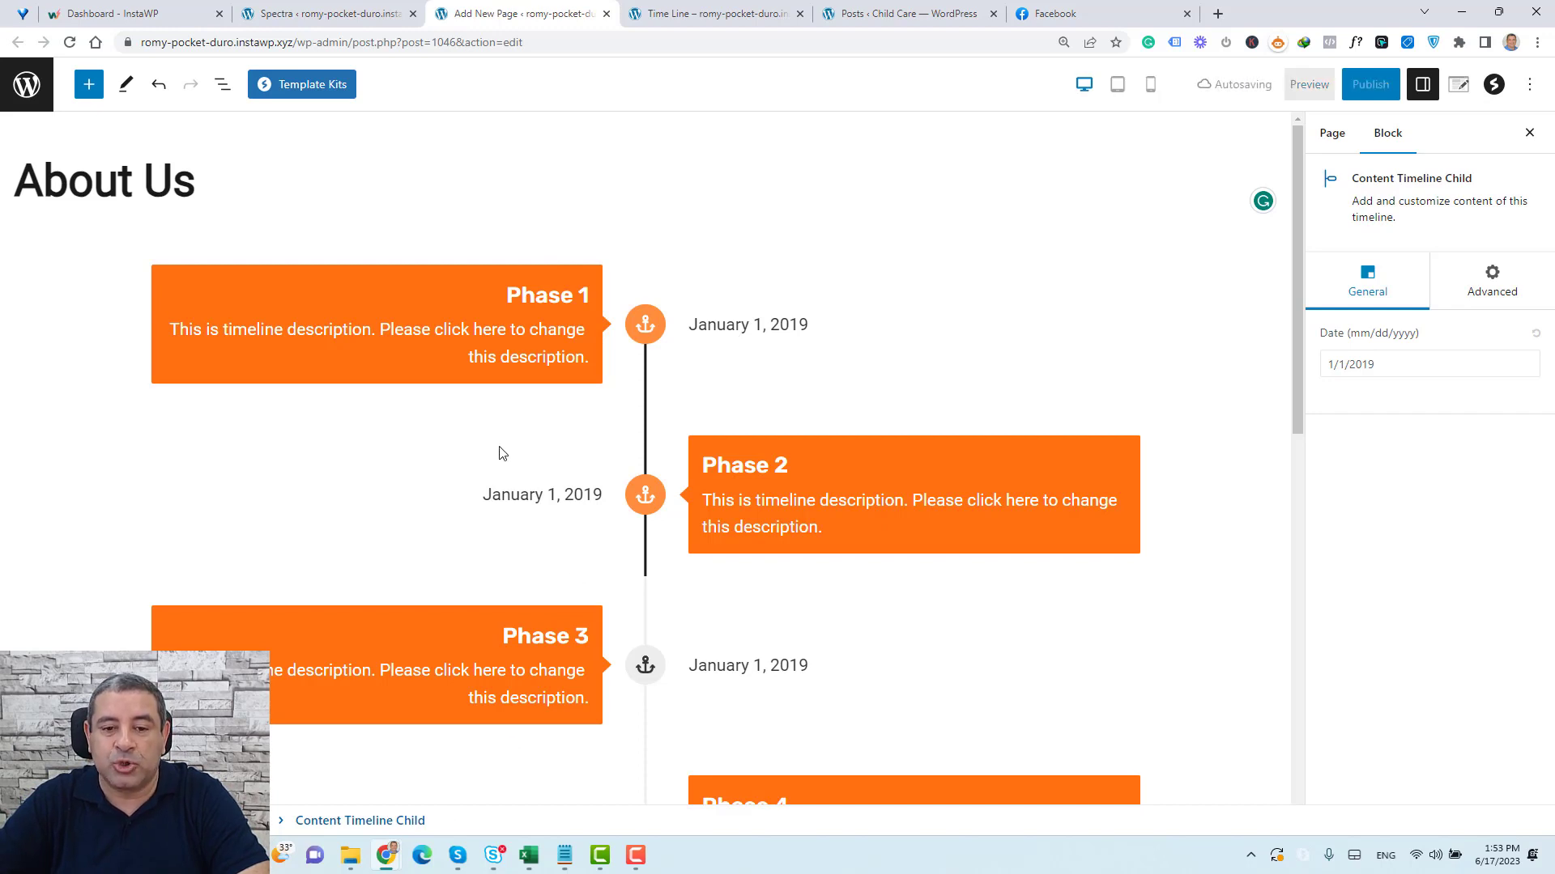
Look through the timeline's date formats, then switch its date display off and back on
click(544, 332)
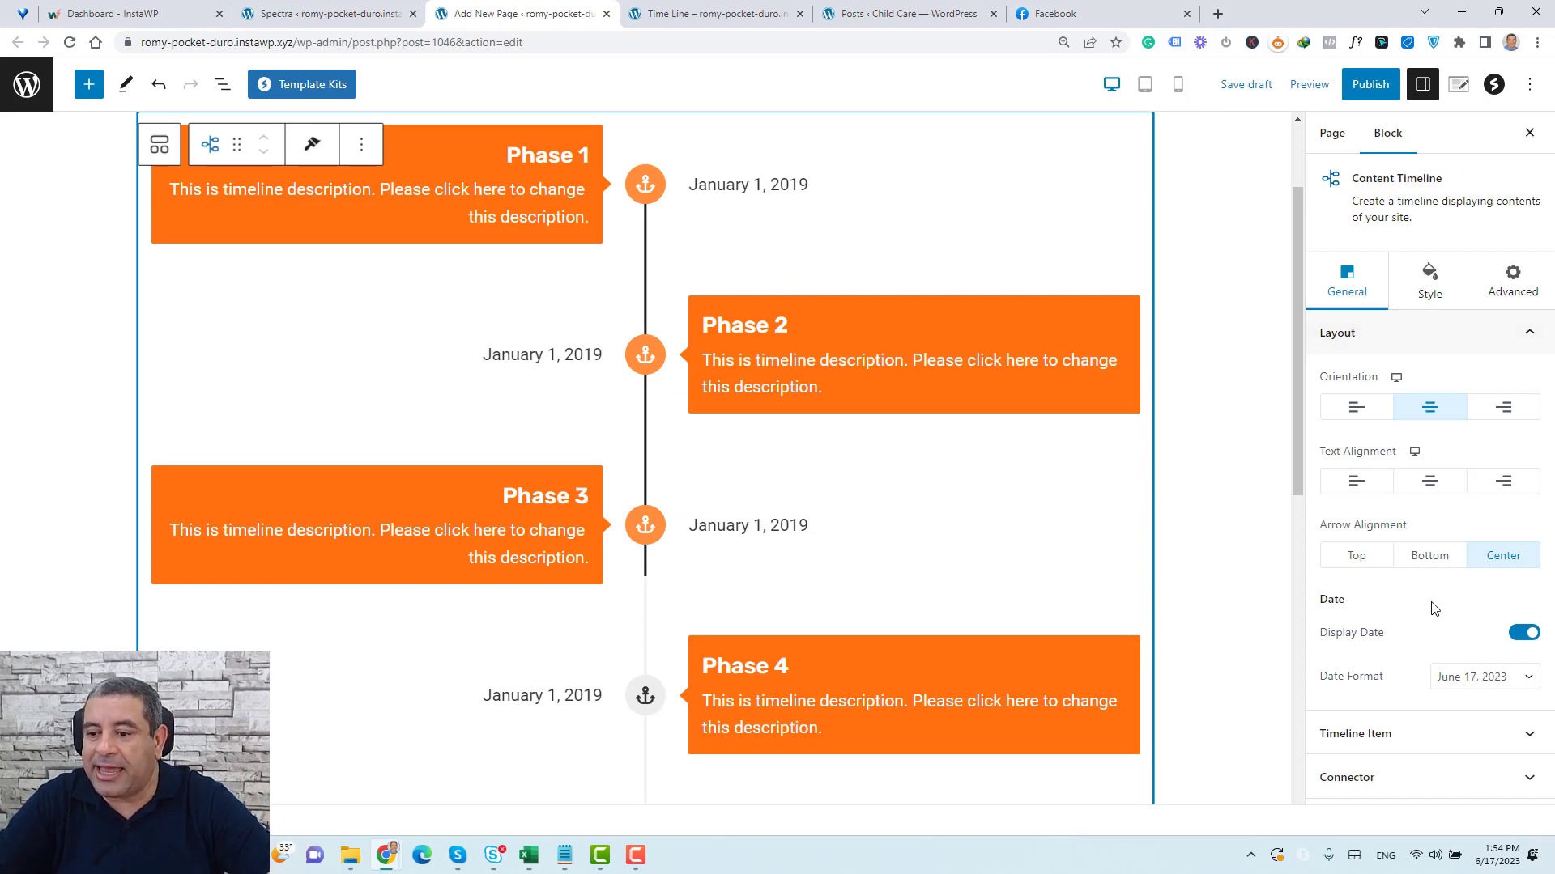
click(1498, 679)
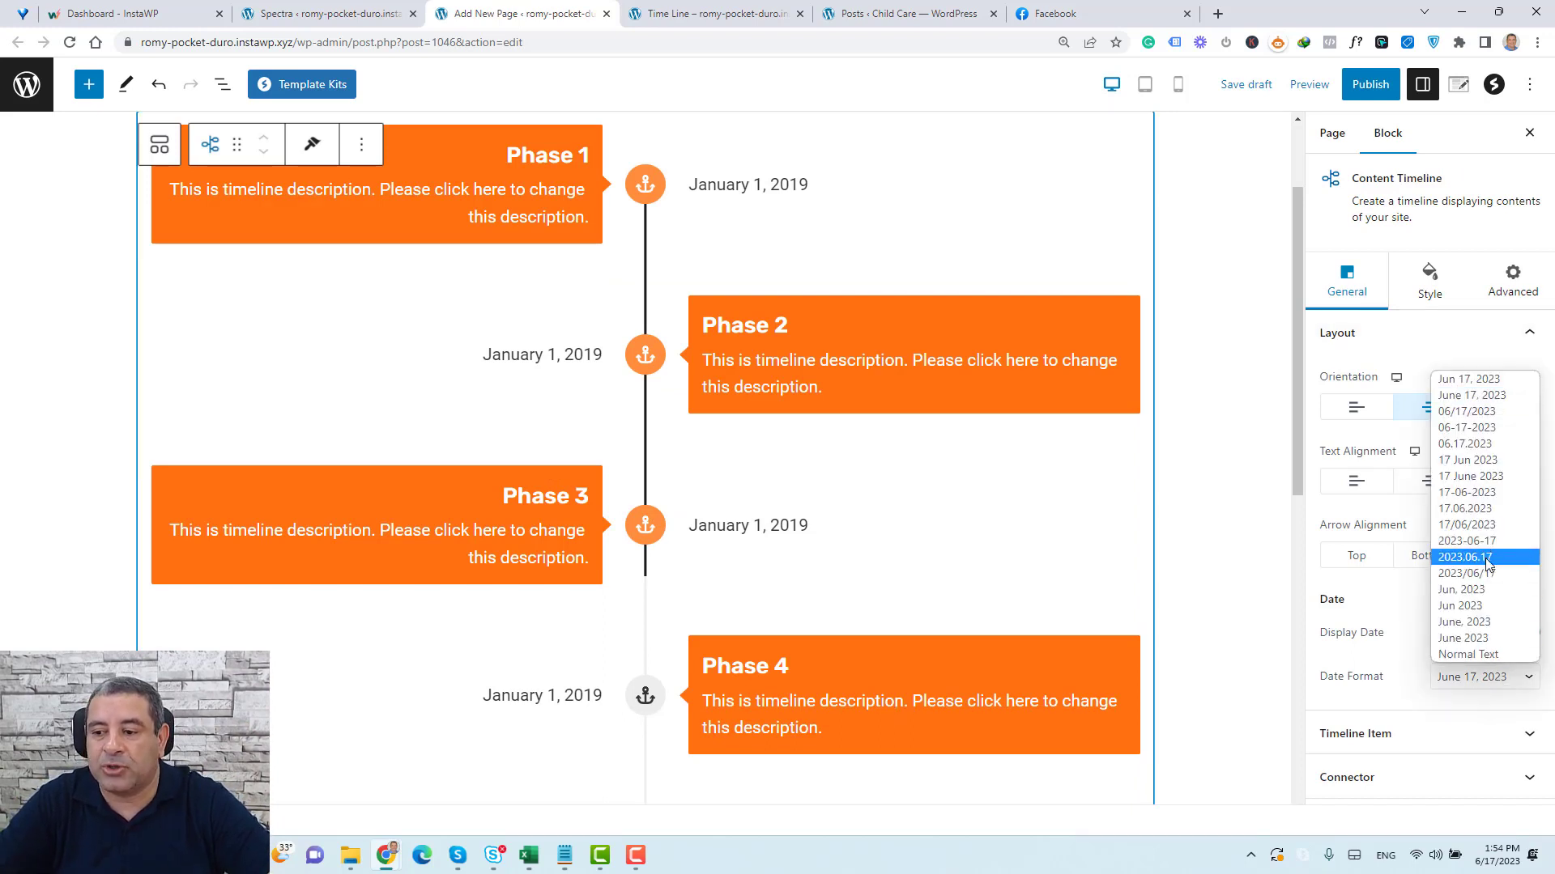
click(1374, 633)
click(1520, 632)
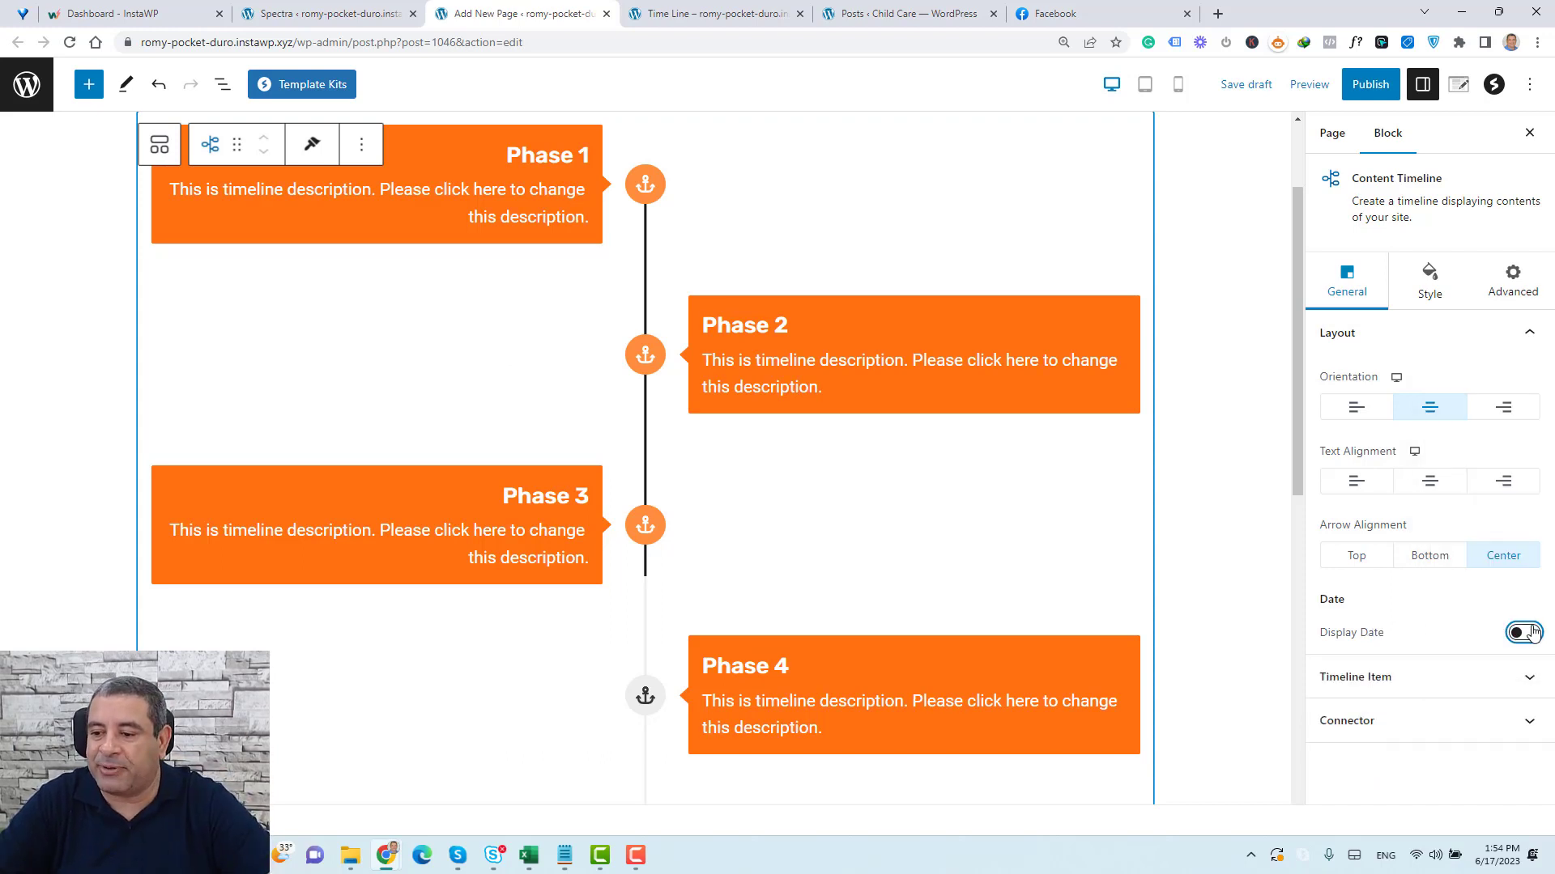
click(1520, 632)
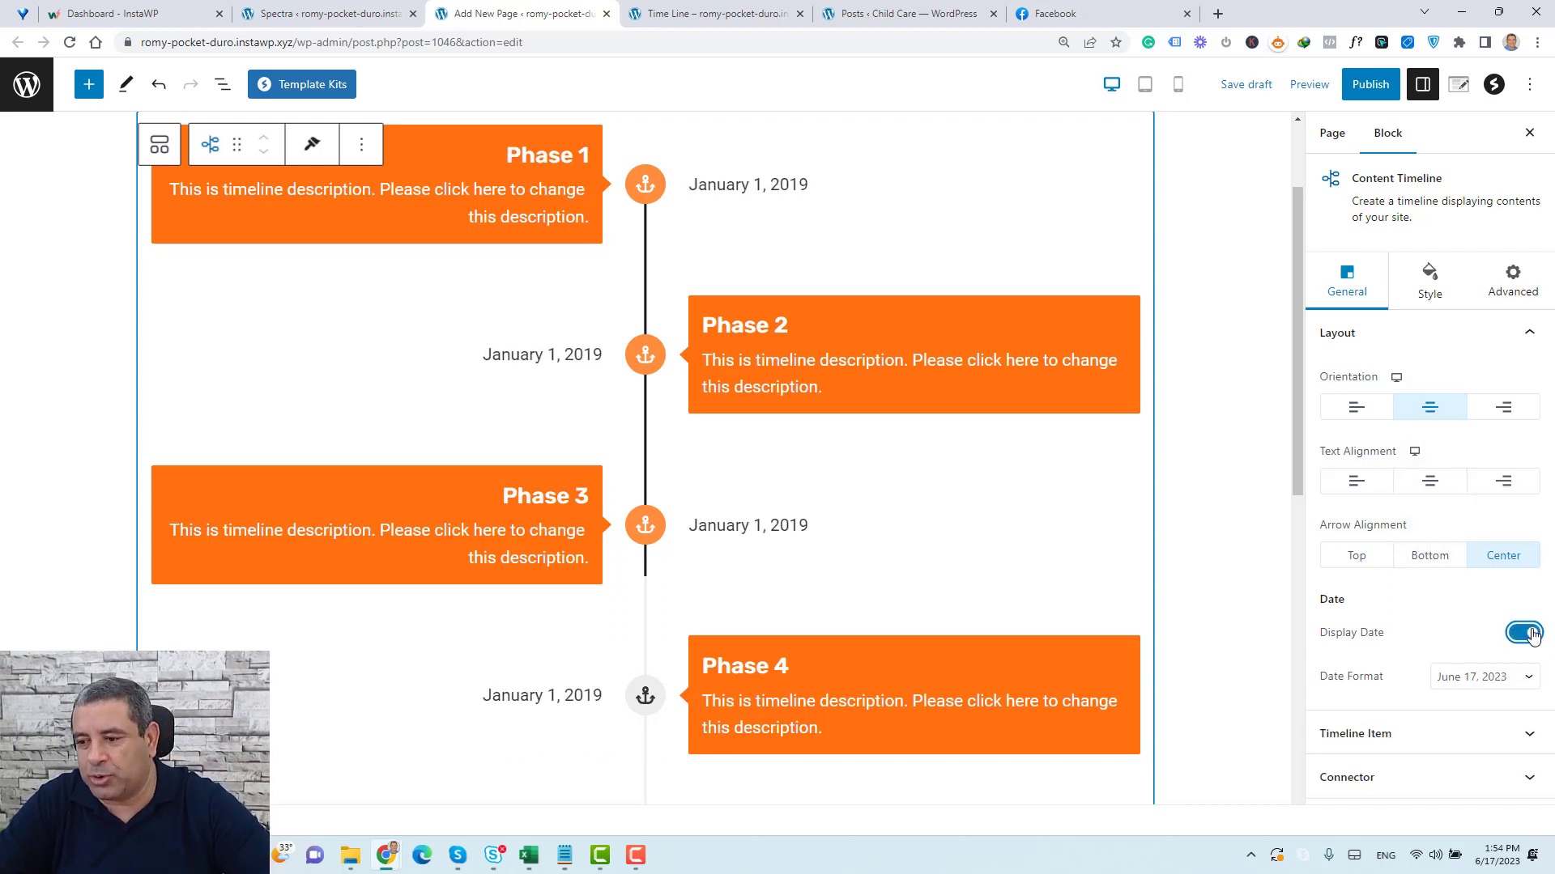
Set the timeline's date format to the abbreviated month and year style "Jun, 2023"
click(1485, 680)
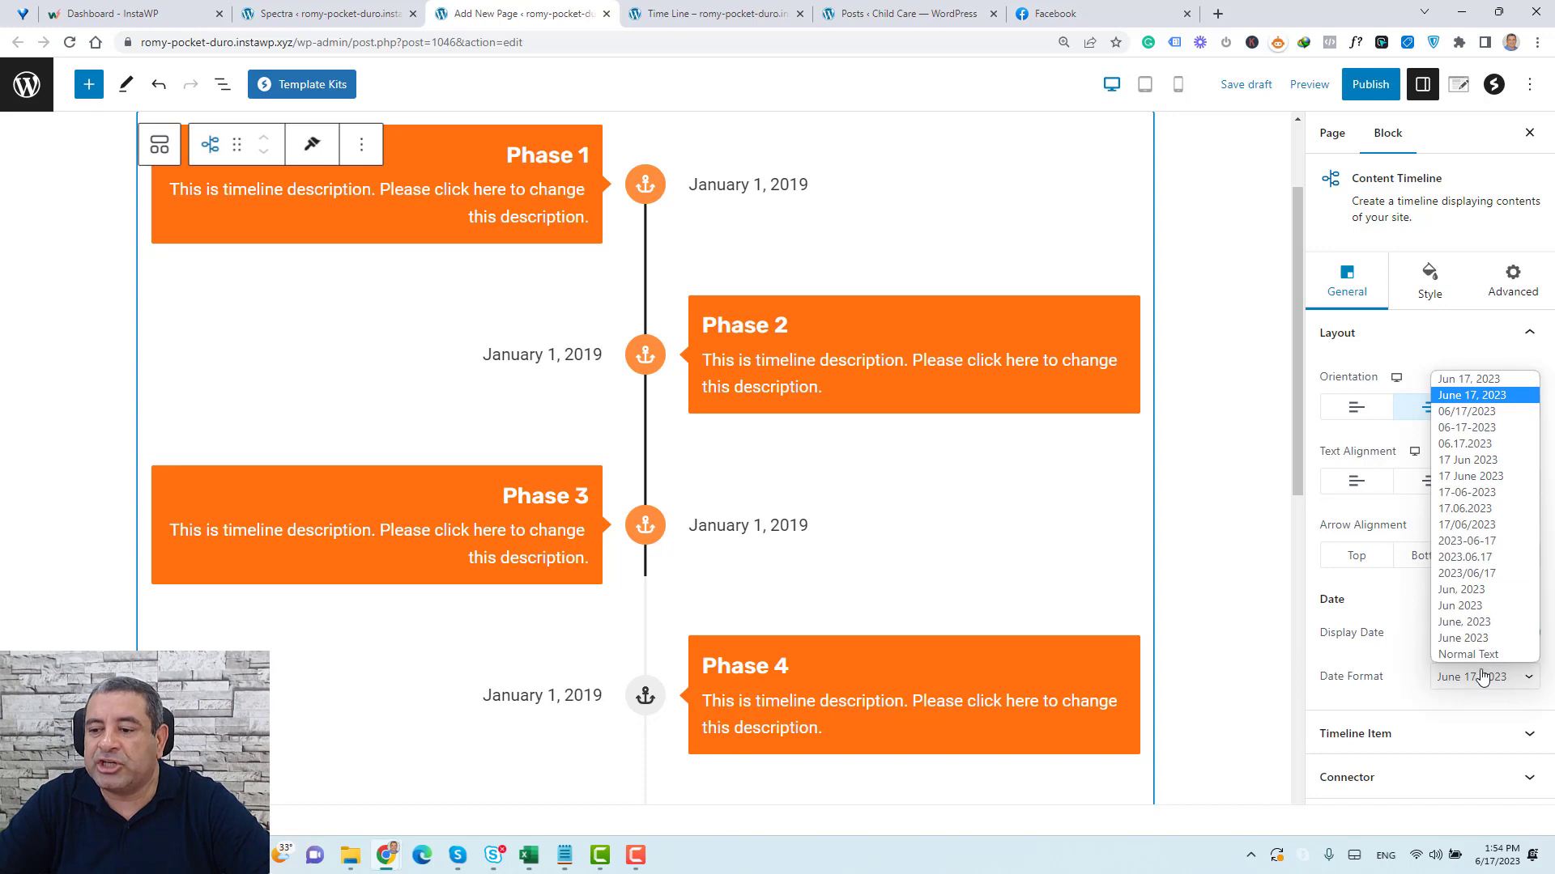
click(1480, 591)
scroll(891, 458, up, 2)
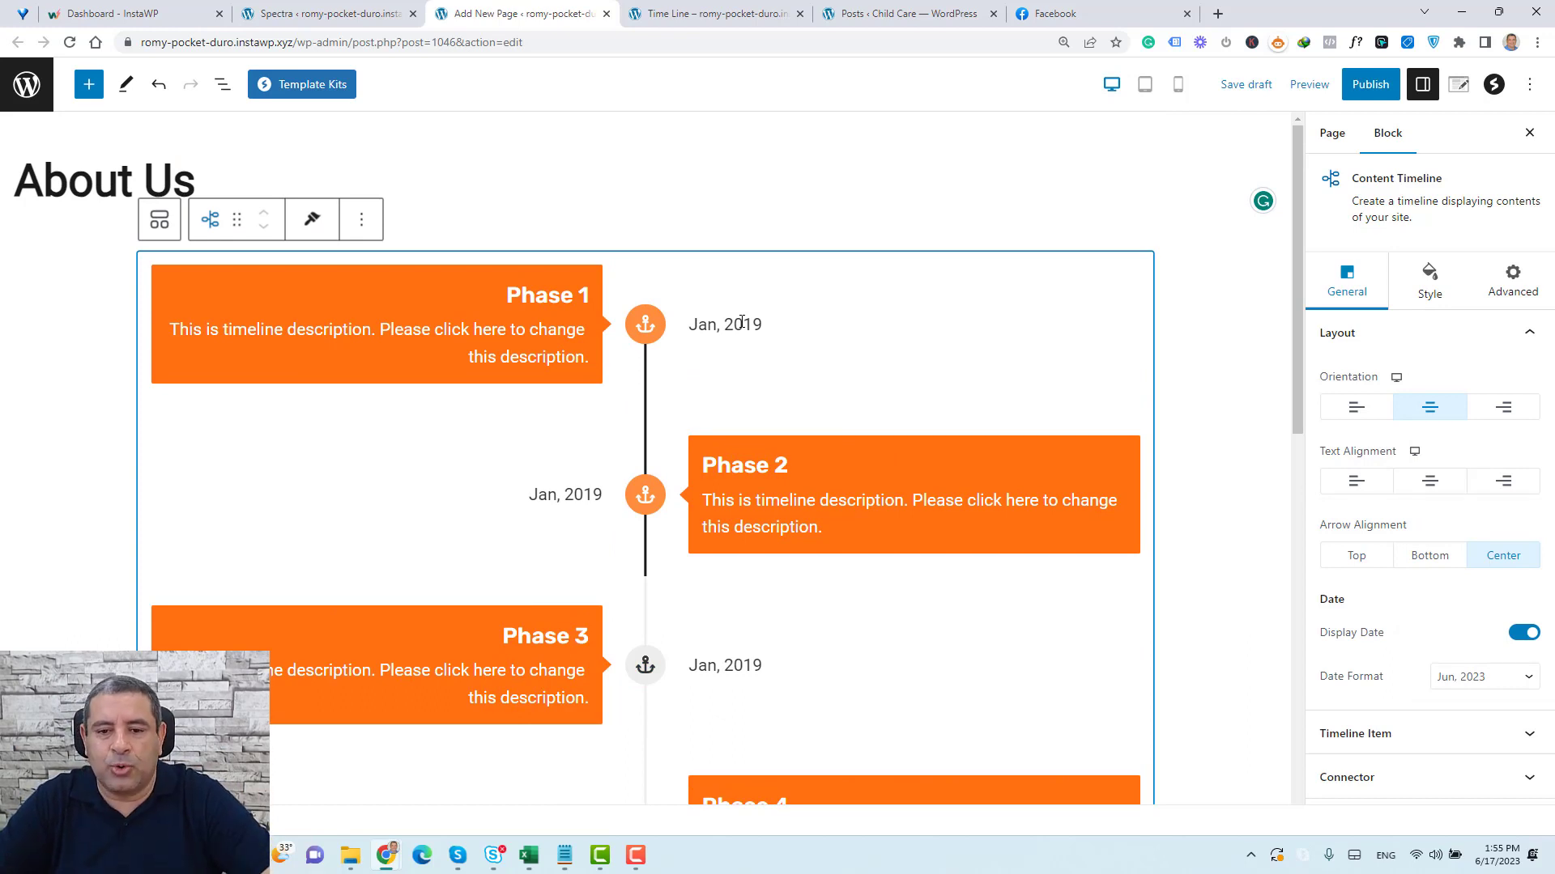
Set the date of the "Phase 1" timeline item to 3/3/2019
click(741, 322)
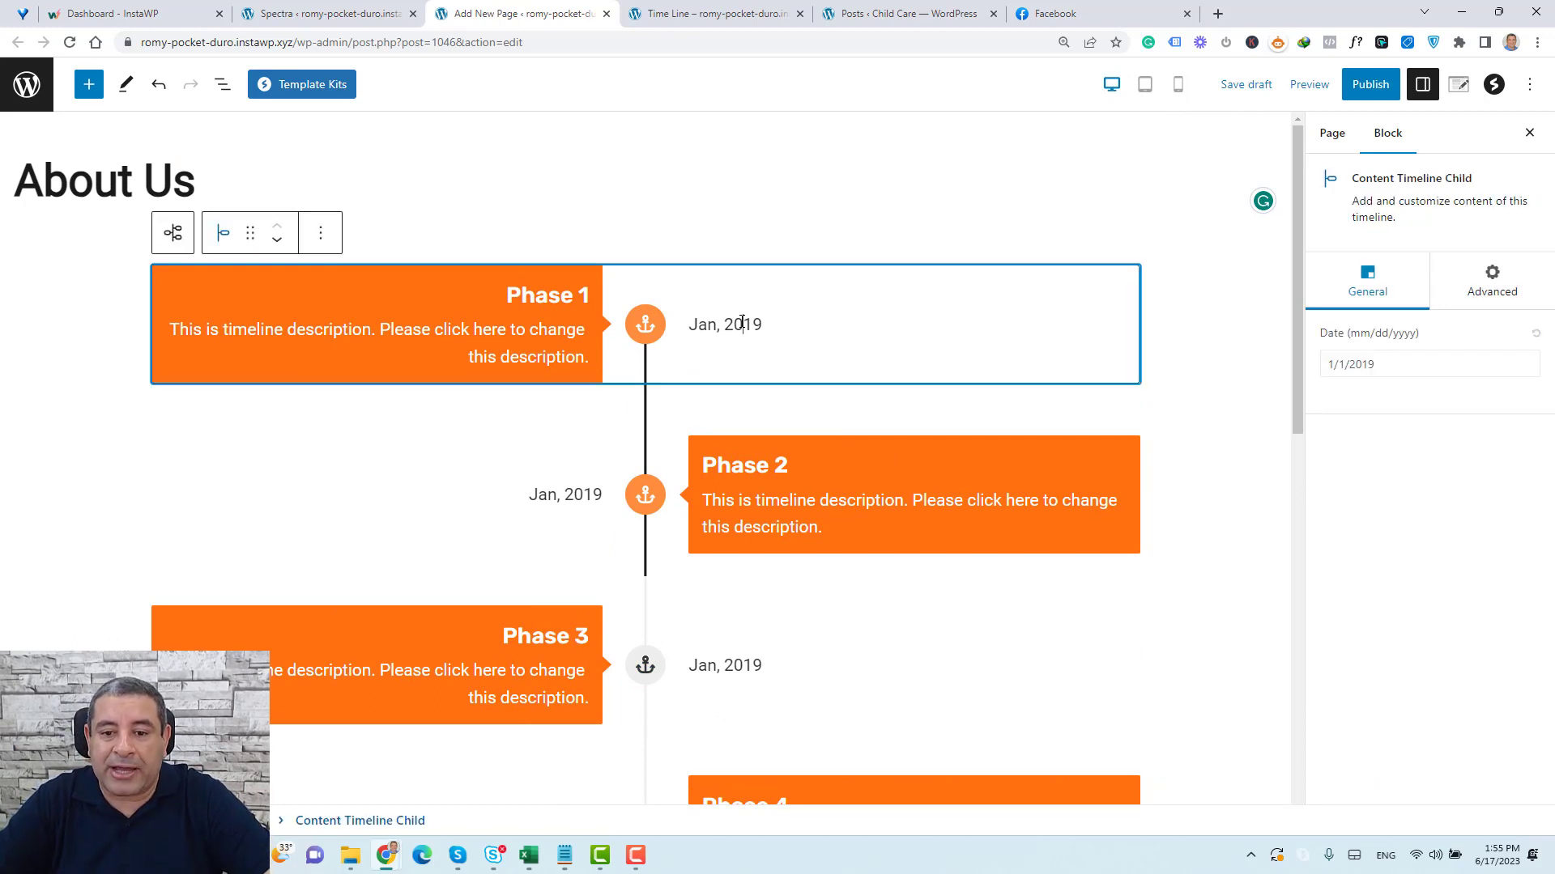
click(1389, 366)
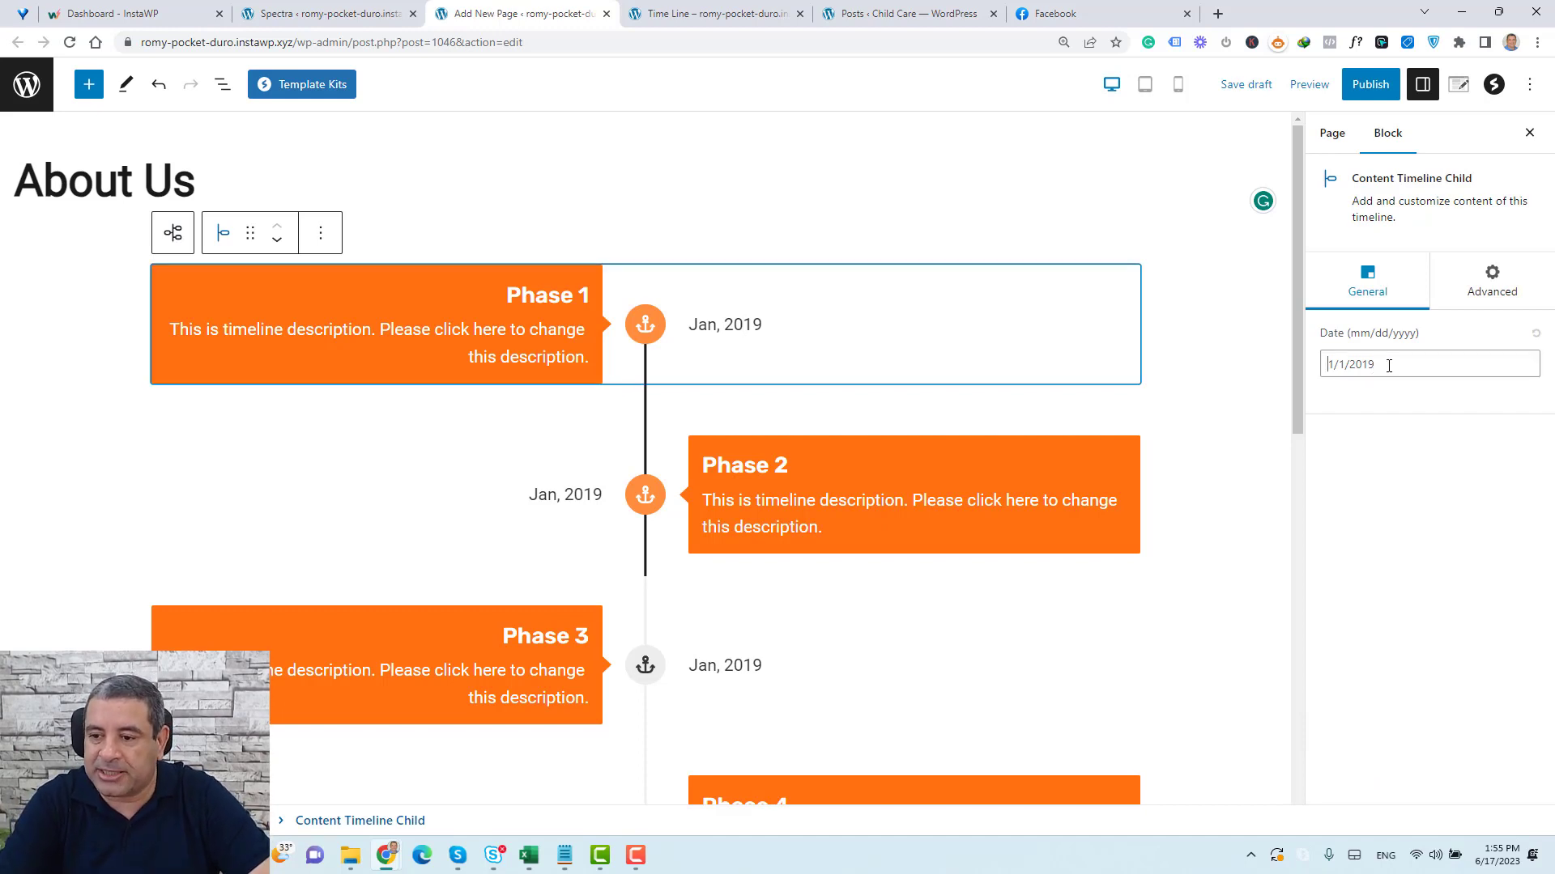
key(shift+Right)
key(shift+Right)
key(shift+Right)
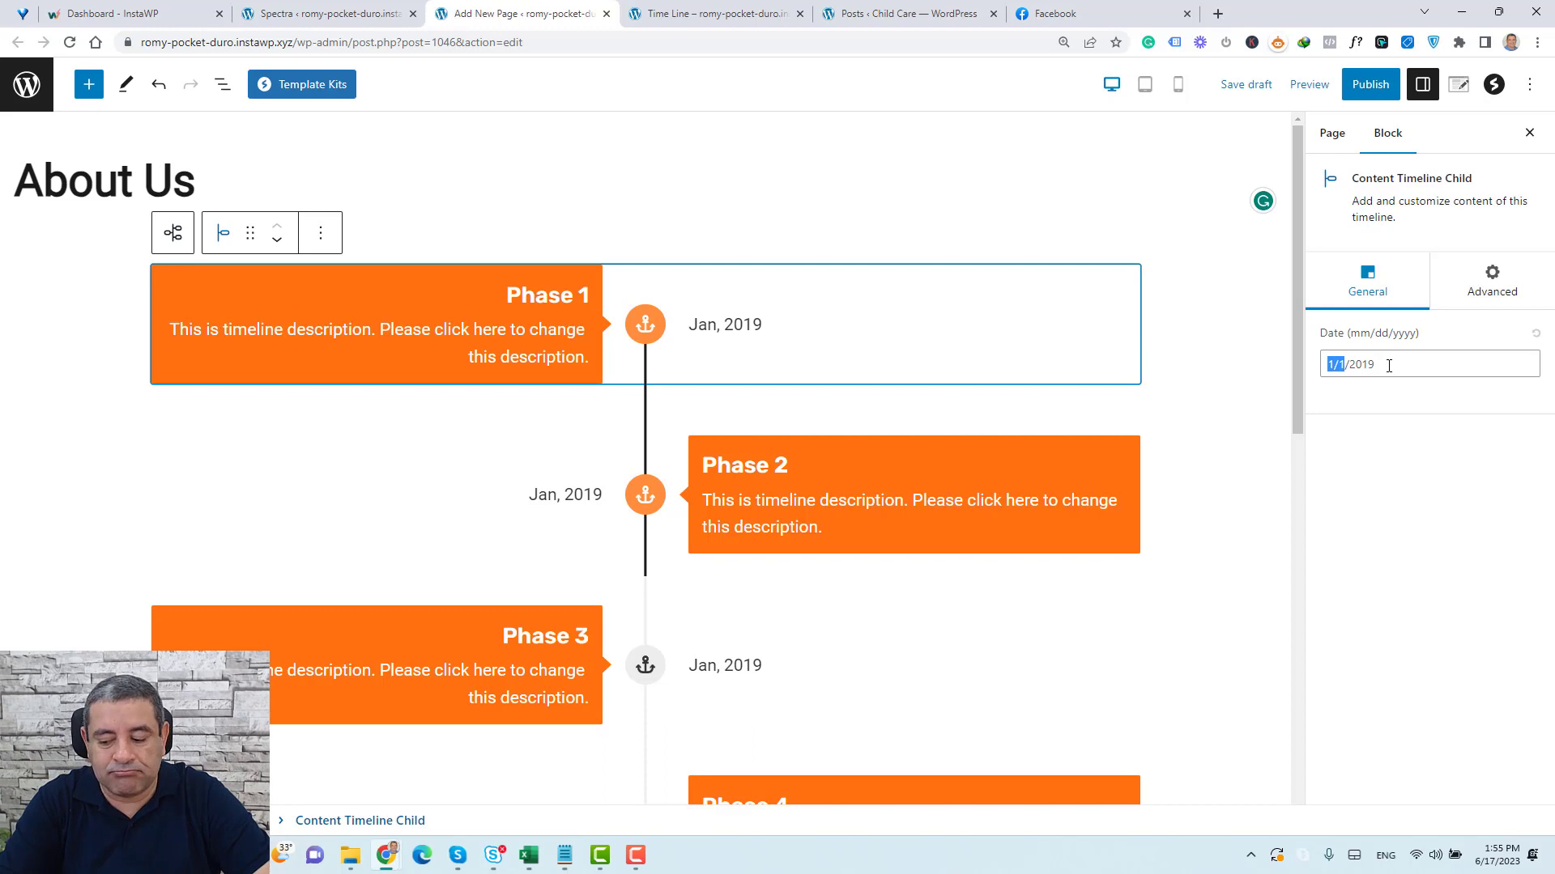
text(3)
key(ctrl+a)
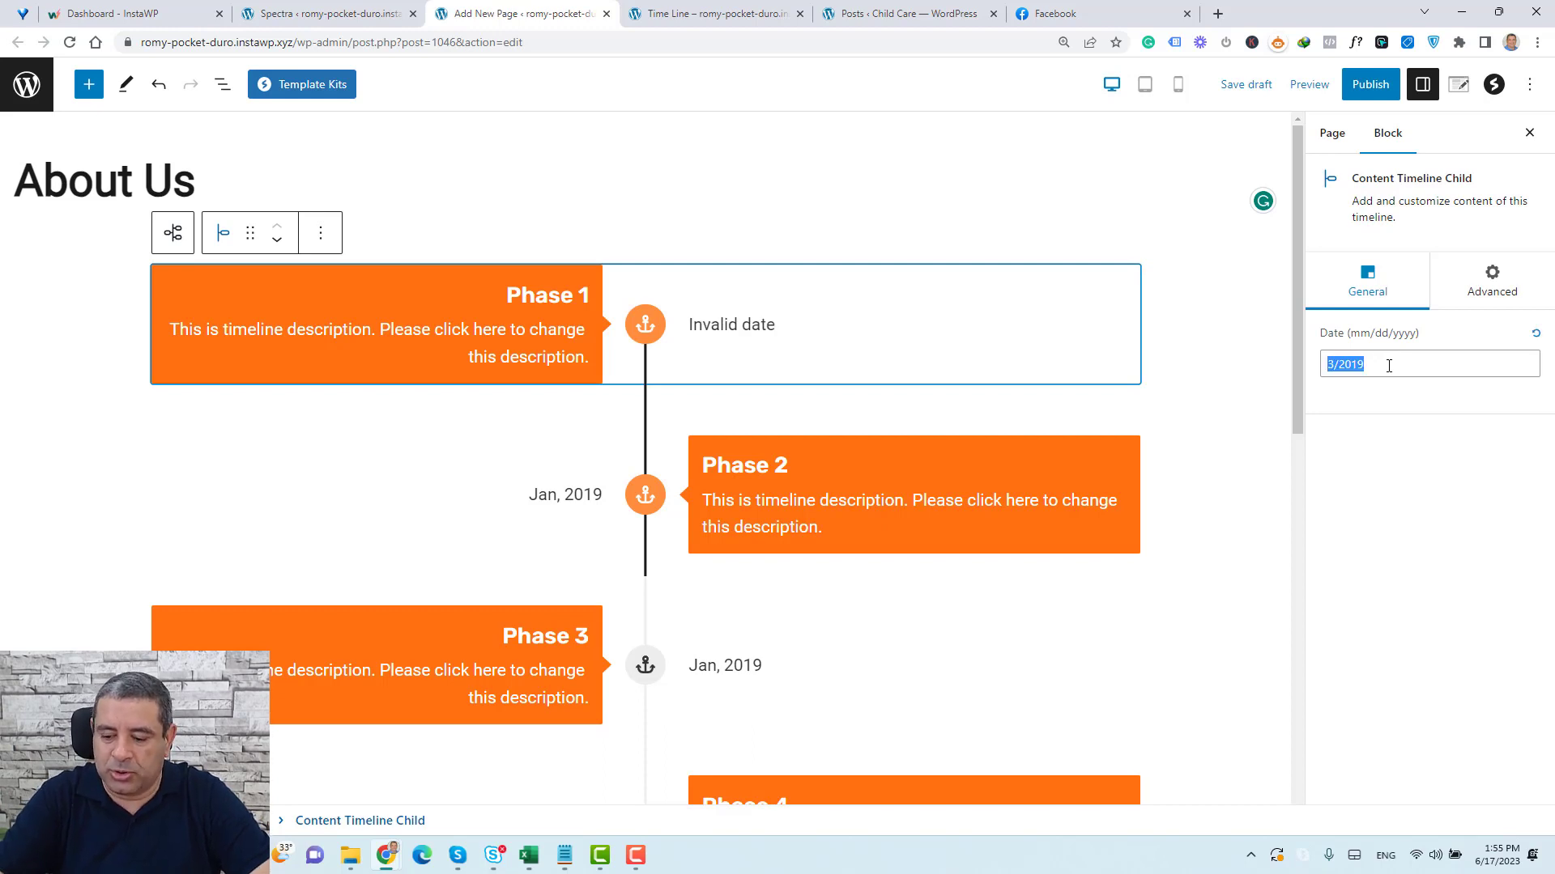
text(3/3/201)
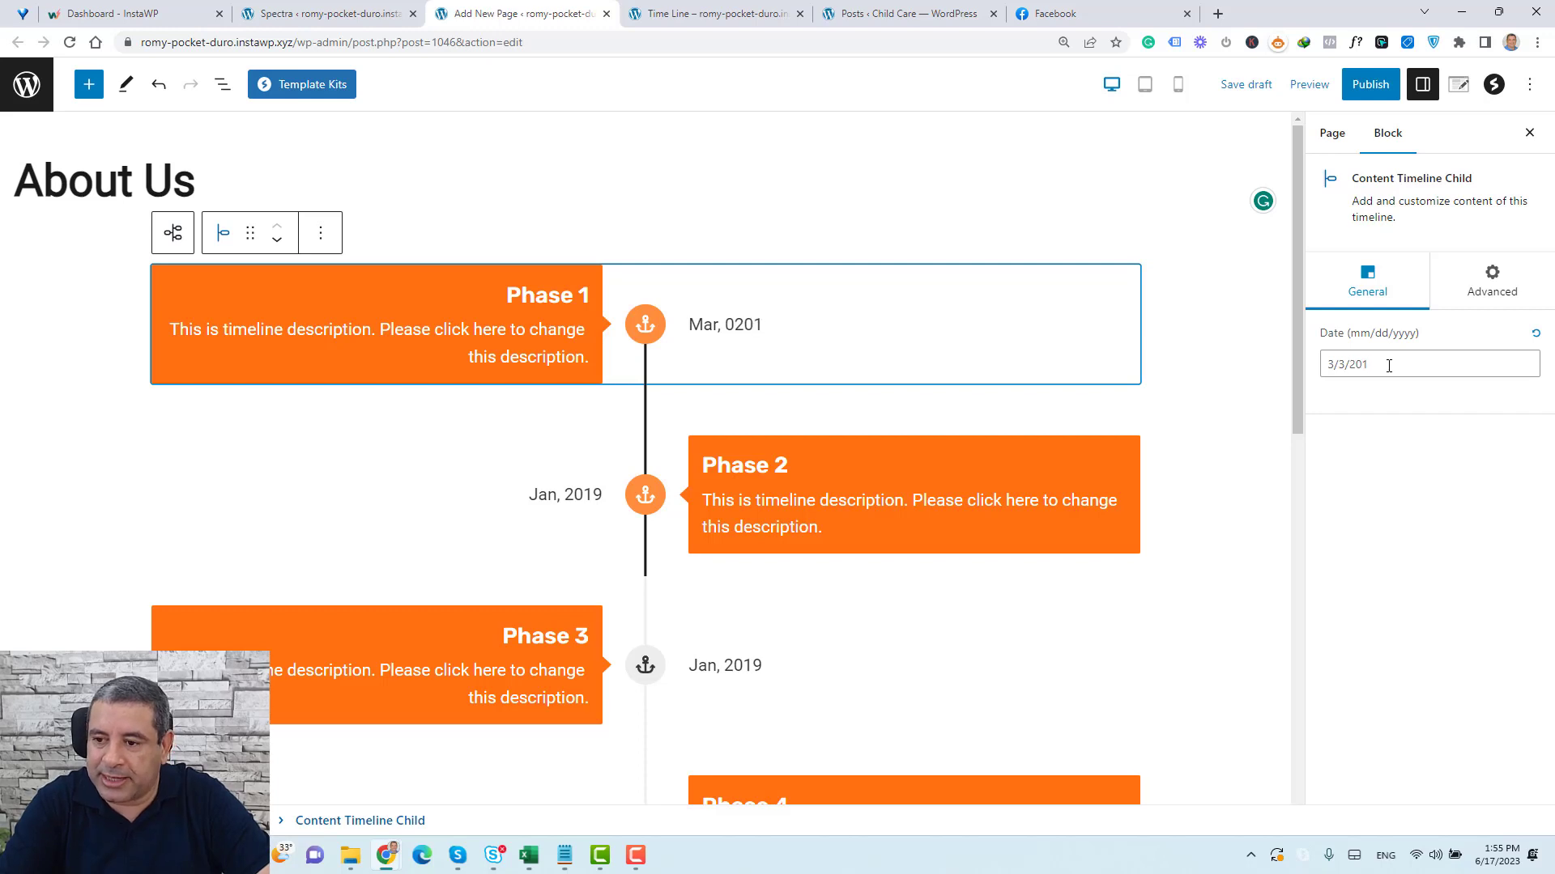
text(9)
Set the "Phase 2" item's date to April 2019 and select the "Phase 3" item
scroll(781, 426, down, 3)
click(716, 422)
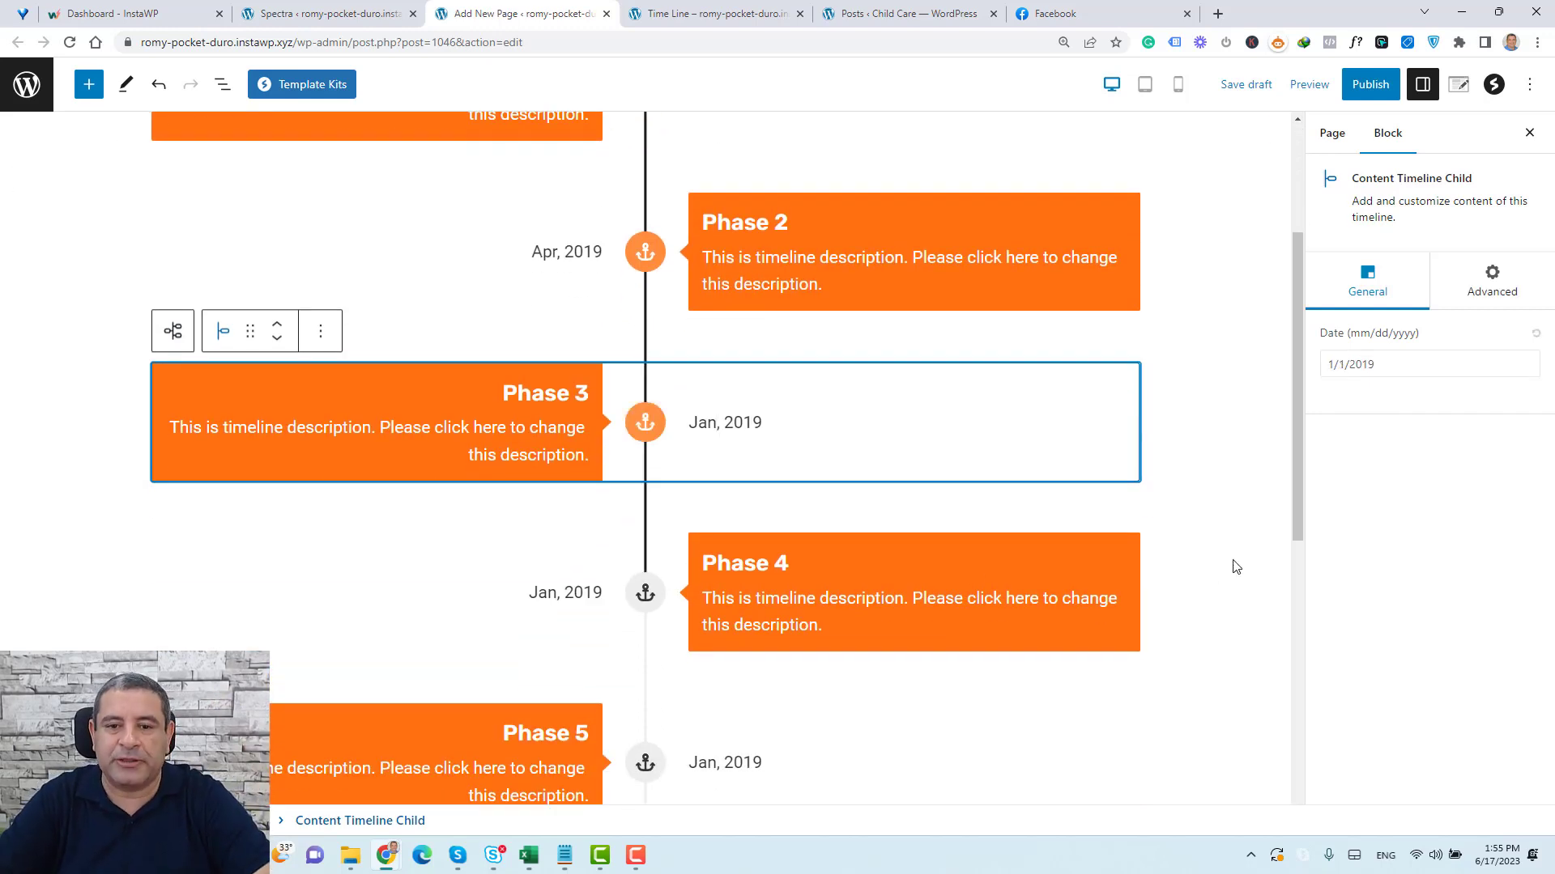
scroll(1235, 566, up, 3)
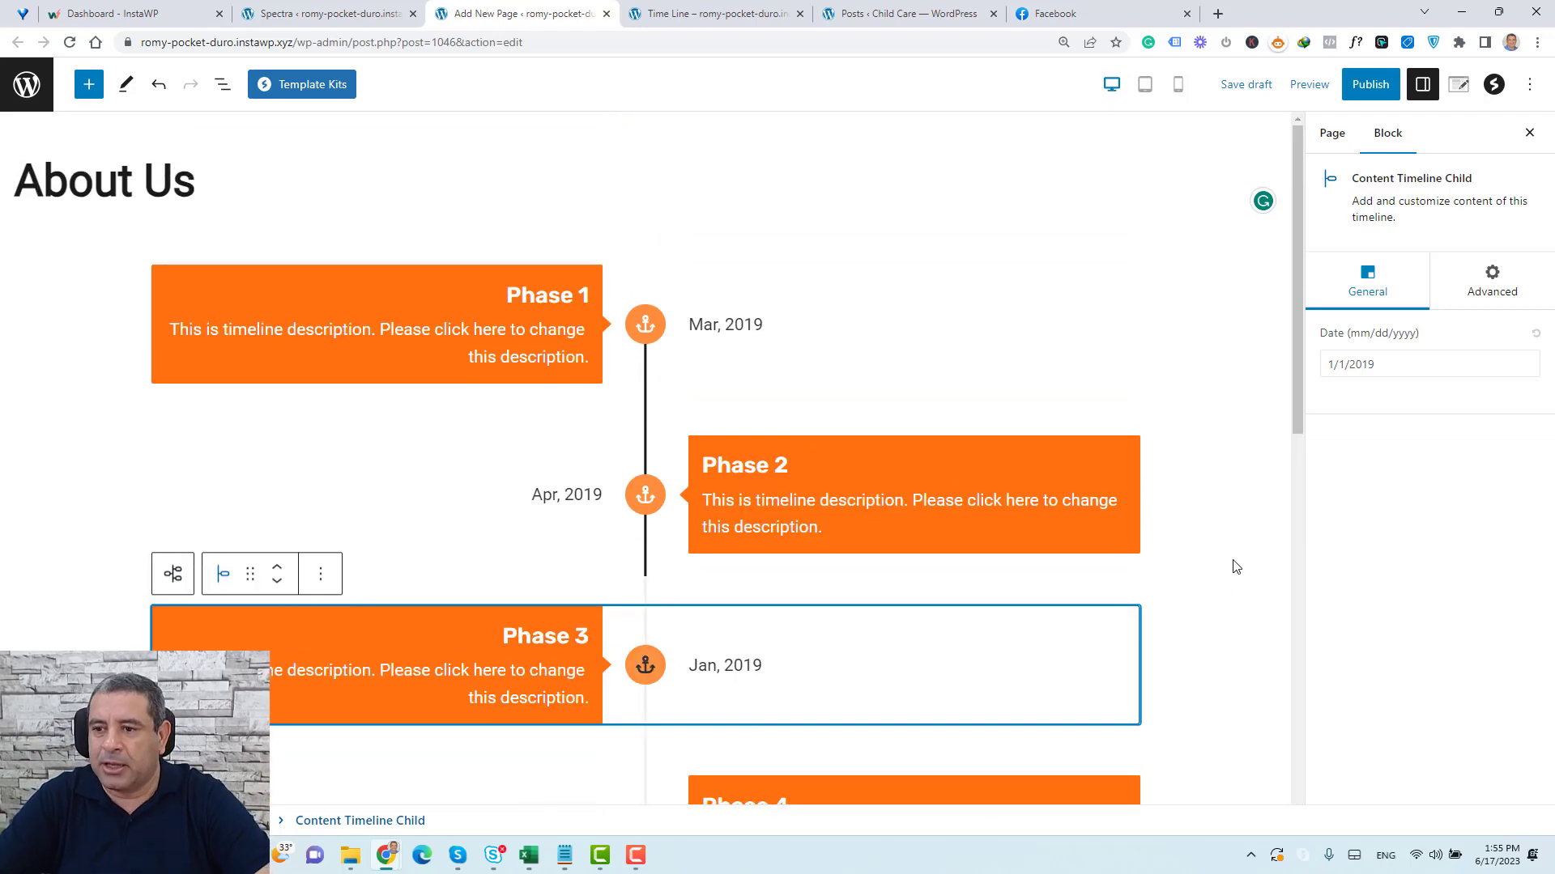
Try the Top and Bottom arrow alignments on the whole timeline and return the alignment to Center
click(172, 573)
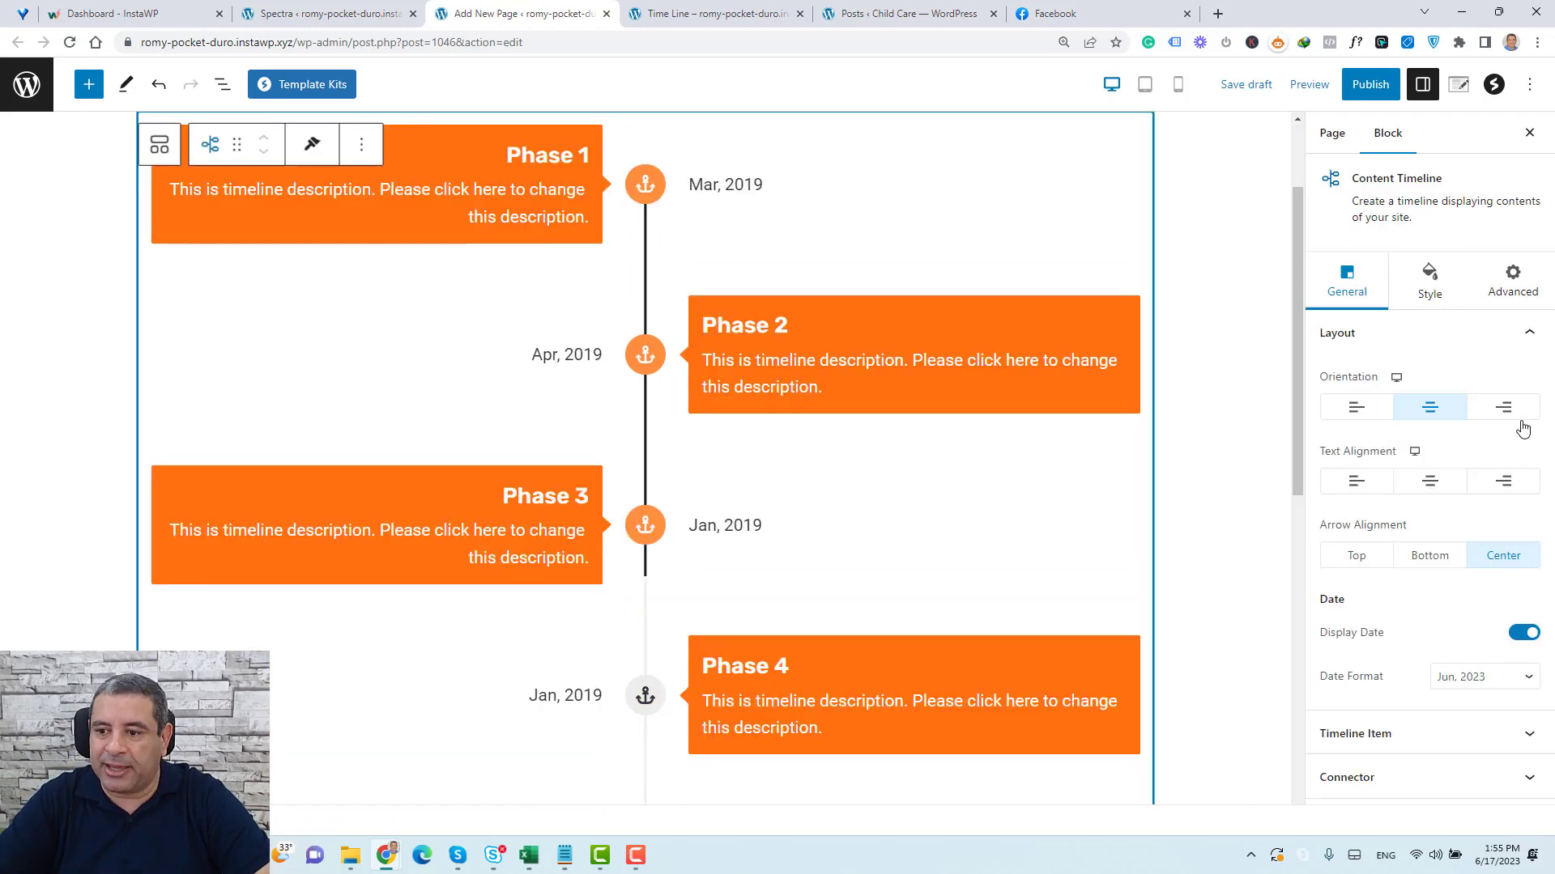
click(1519, 350)
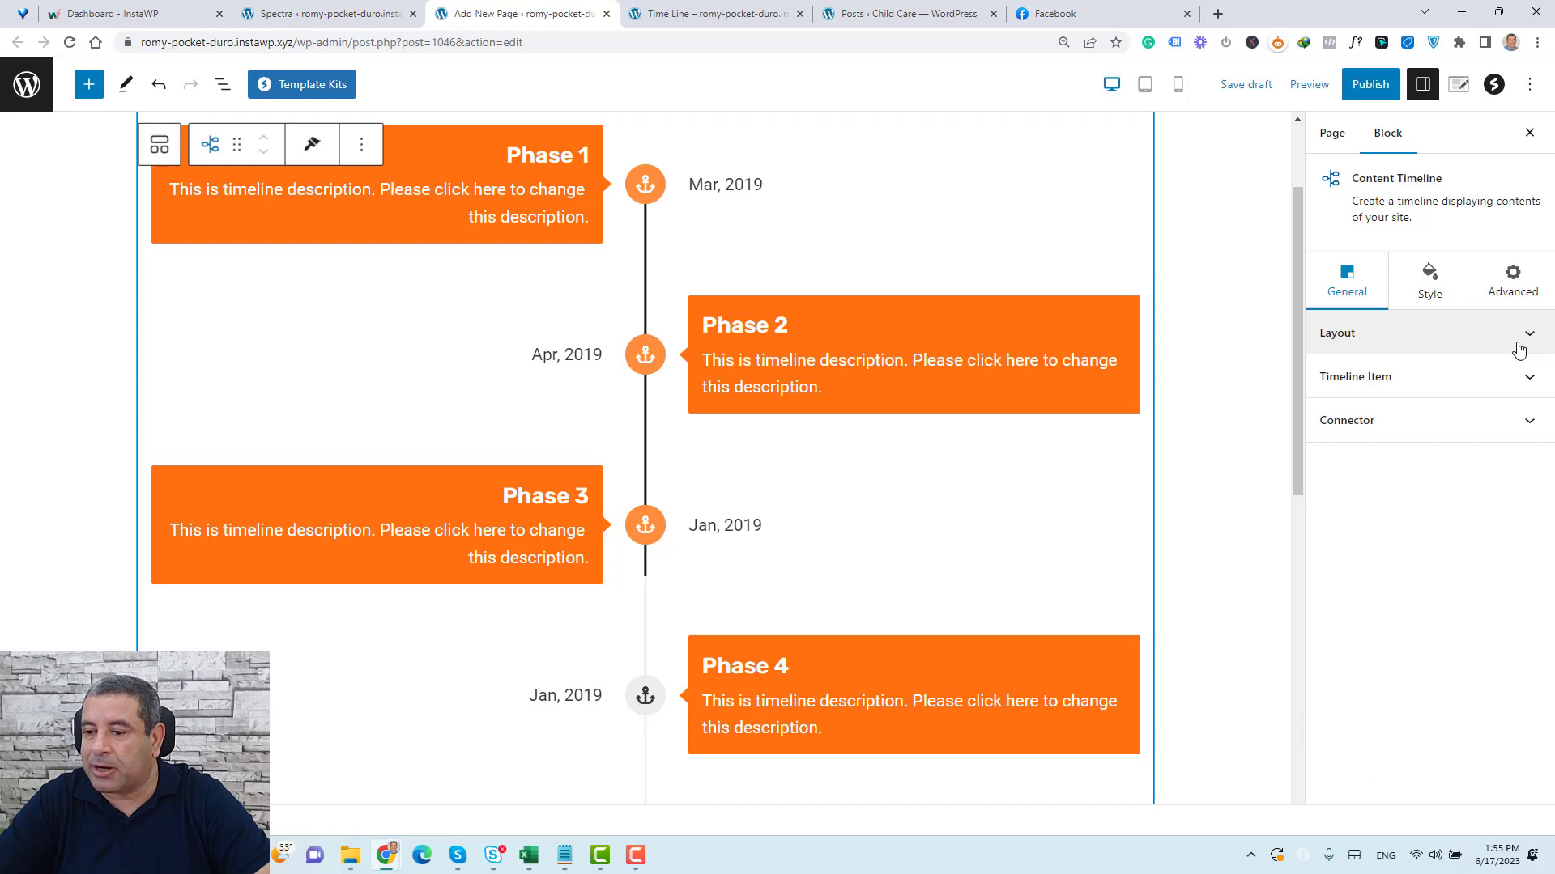
click(1519, 349)
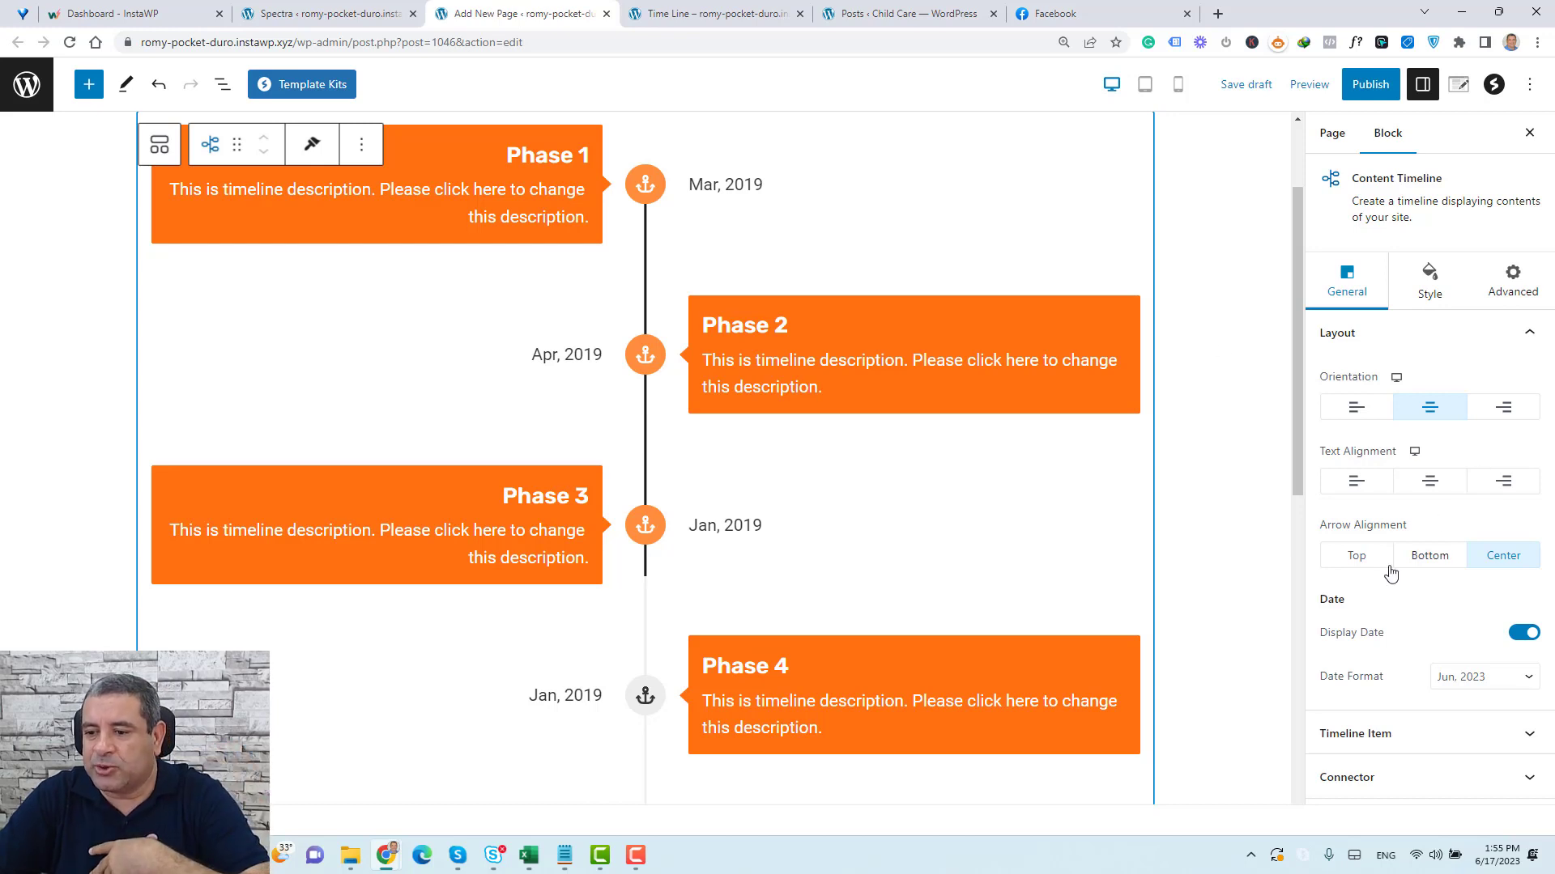
click(1362, 558)
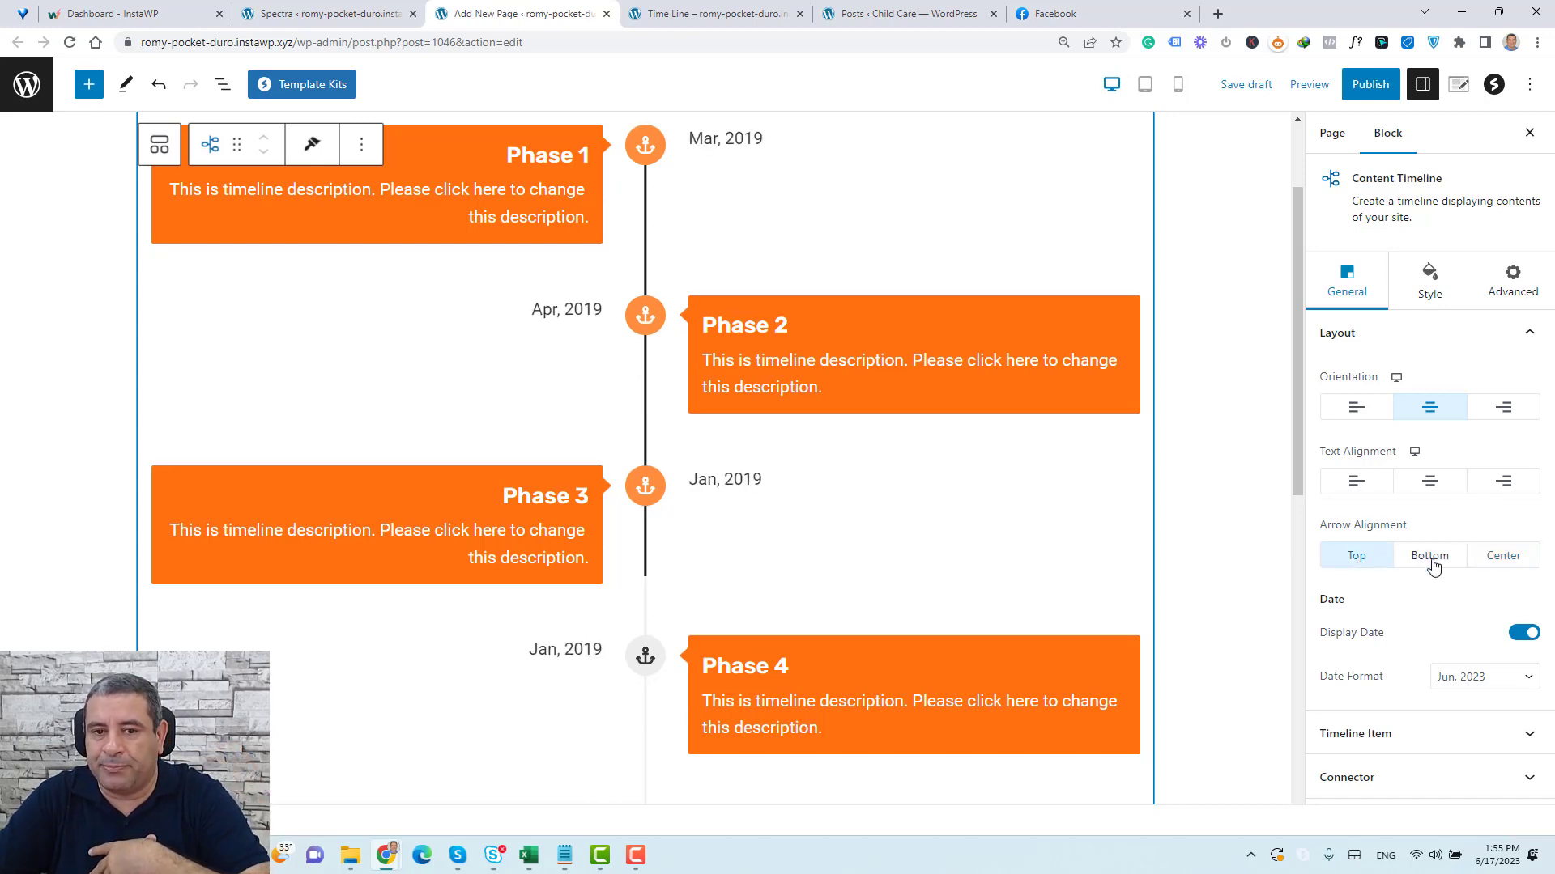
click(1428, 559)
click(1496, 559)
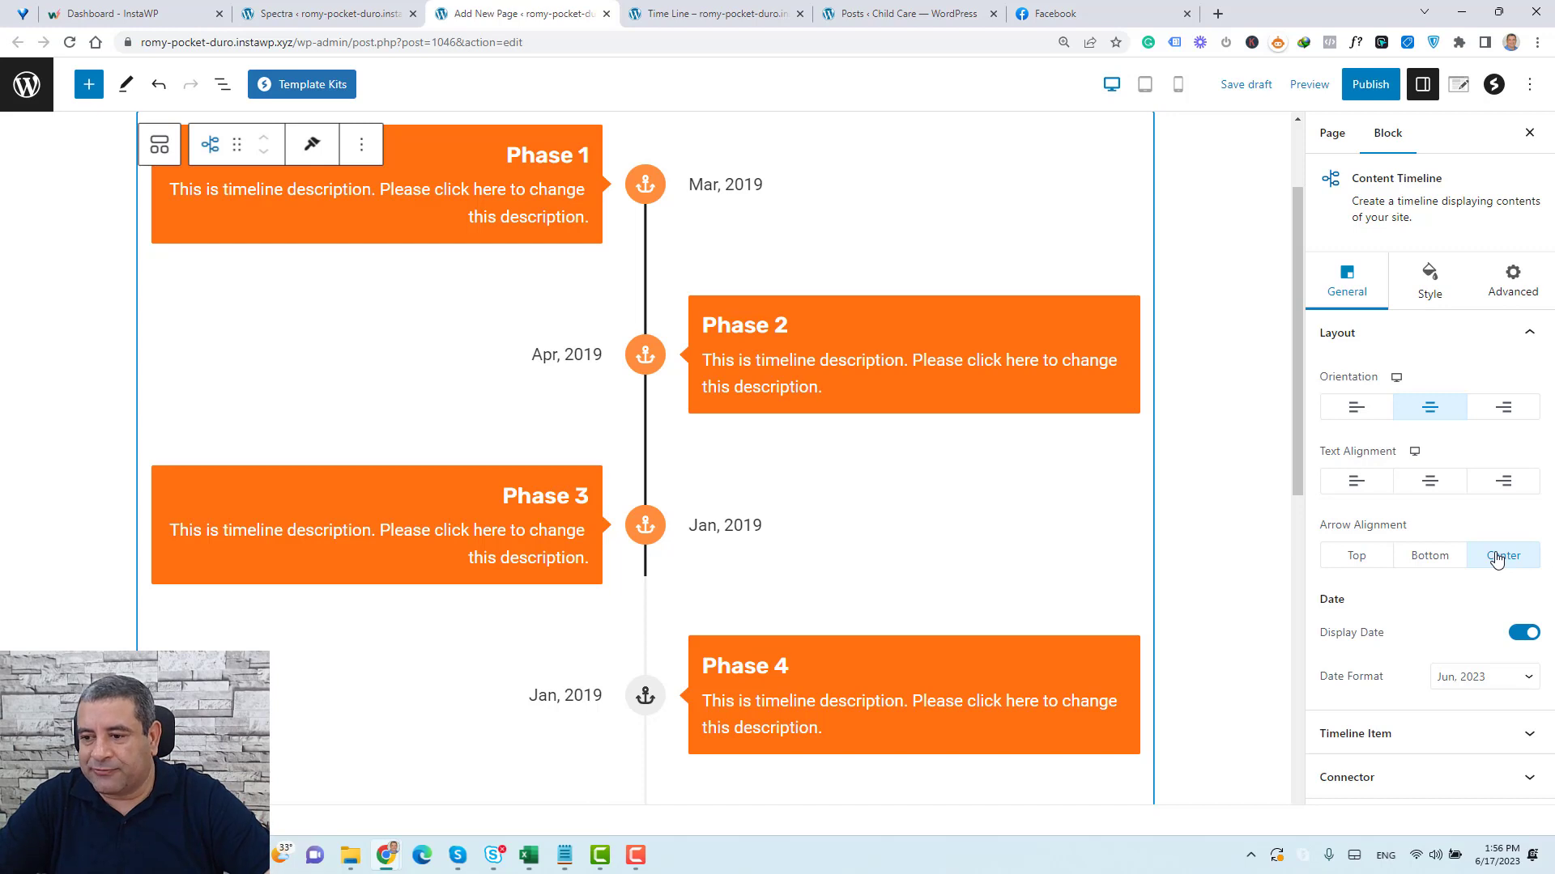
Try a border width of 2 on the timeline's connector icons and then enter 0
click(1529, 336)
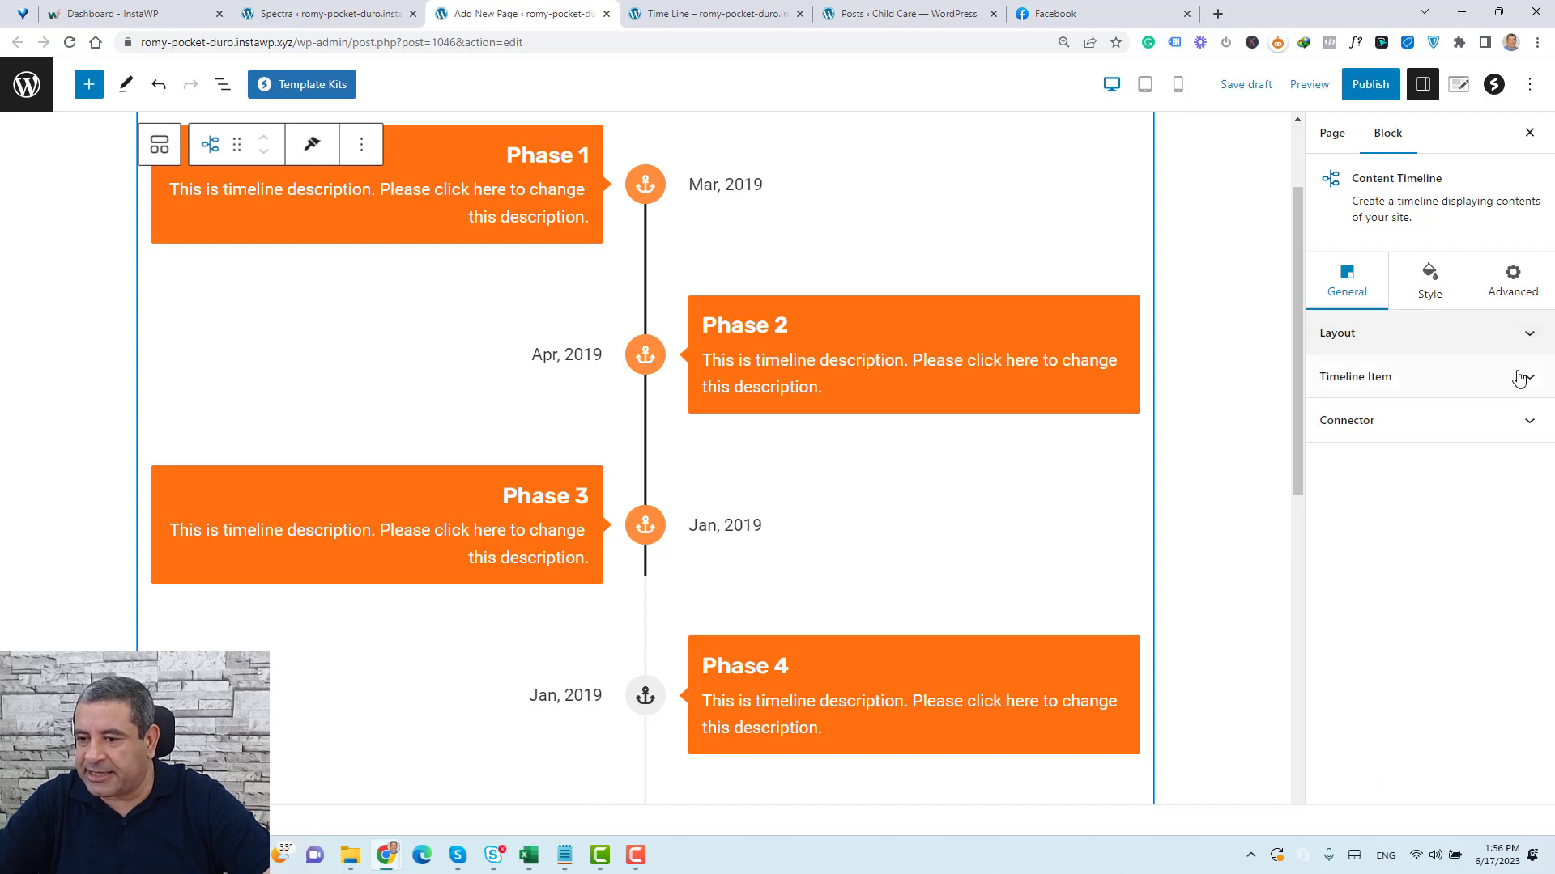
click(1533, 421)
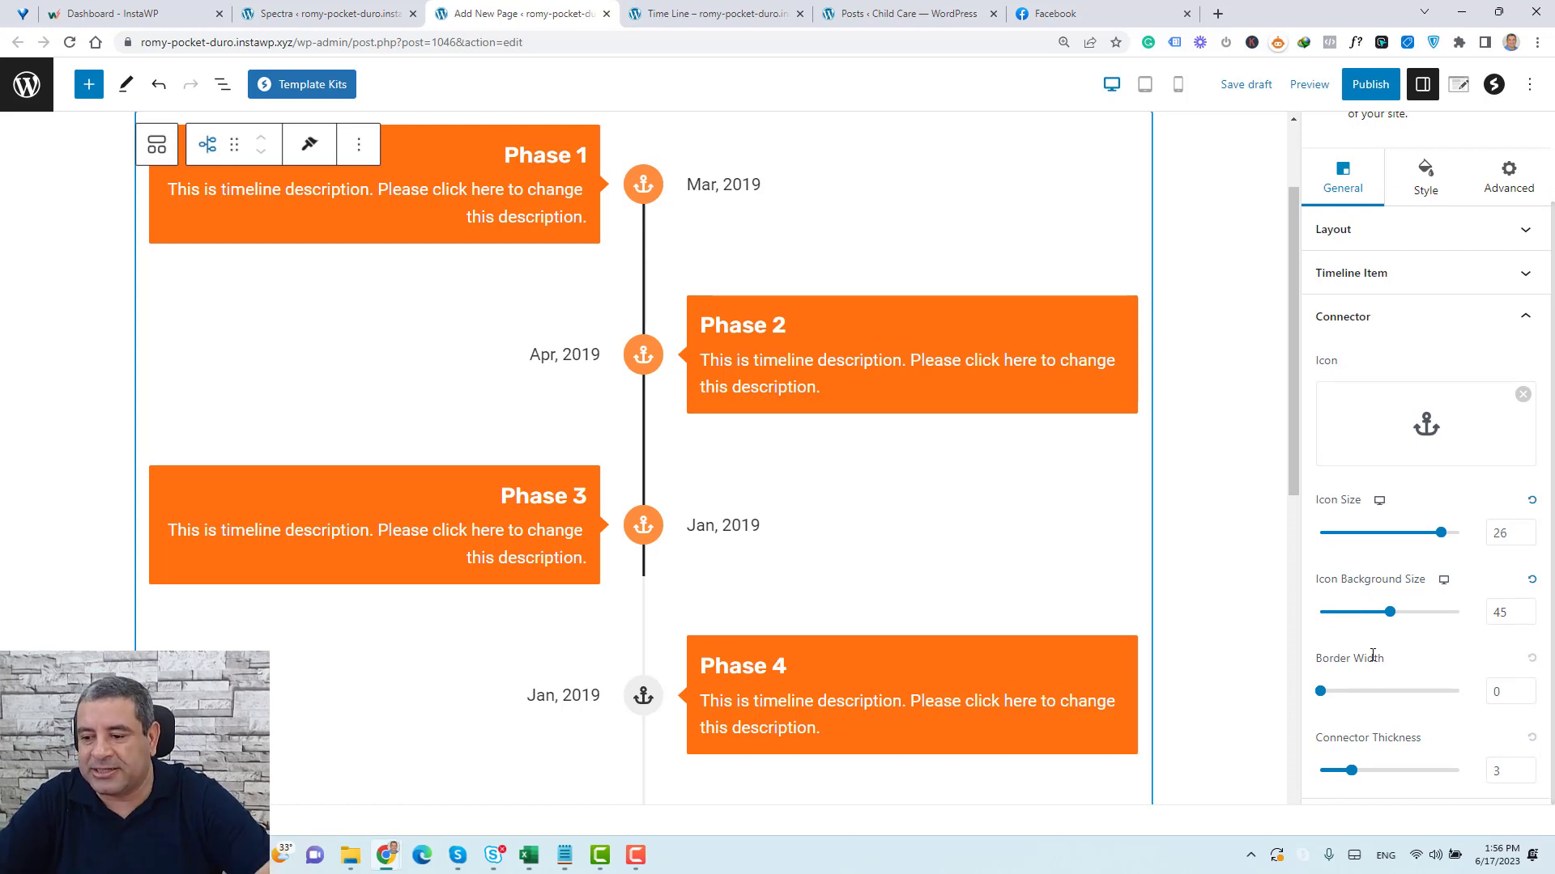
double_click(1500, 695)
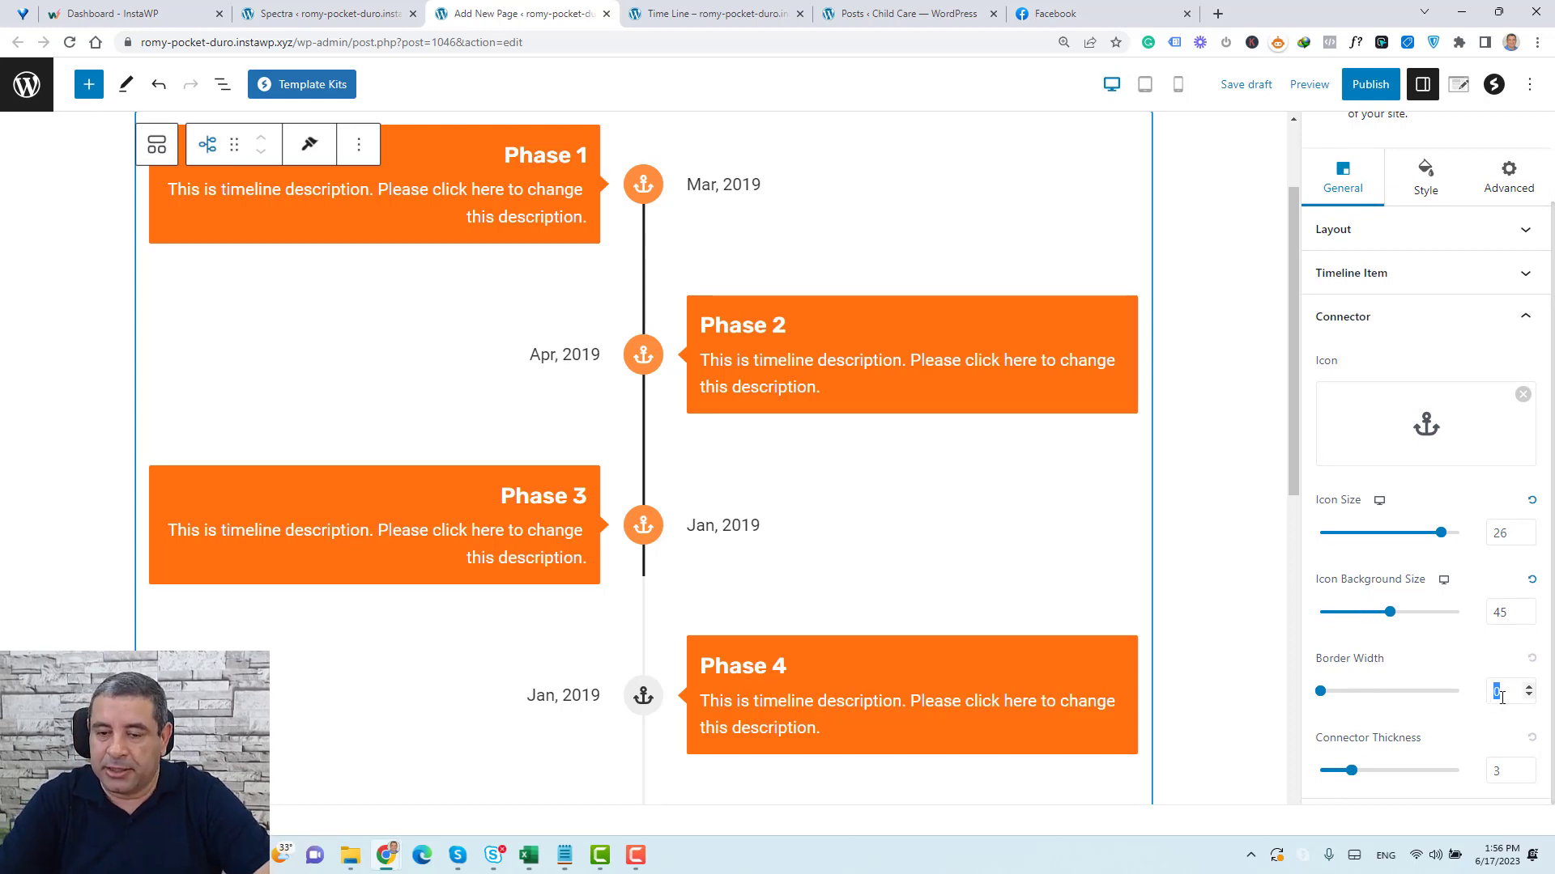
text(2)
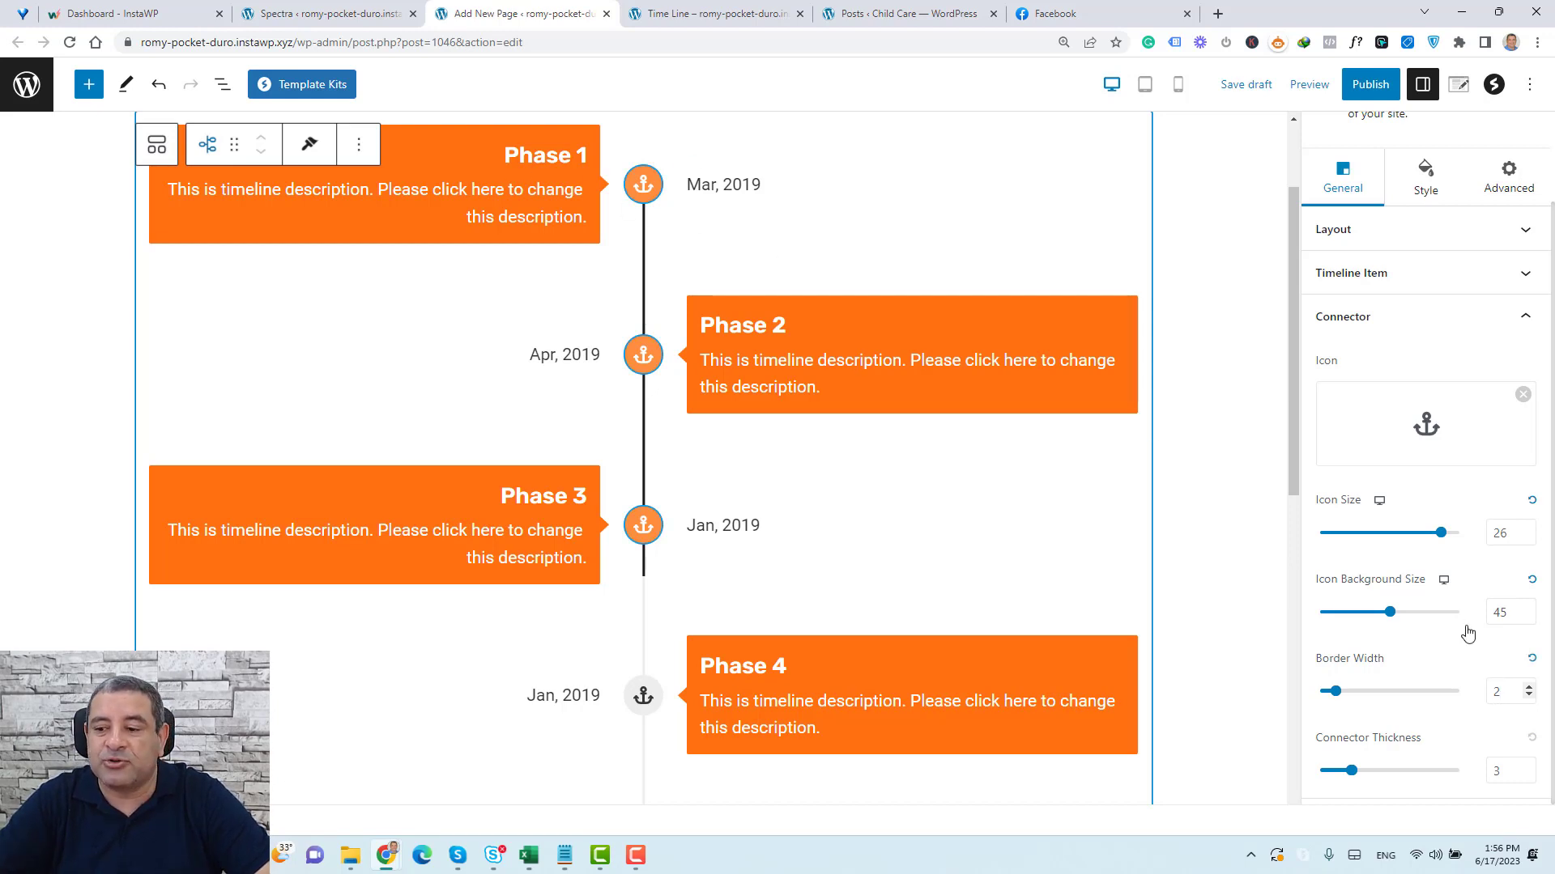
double_click(1496, 690)
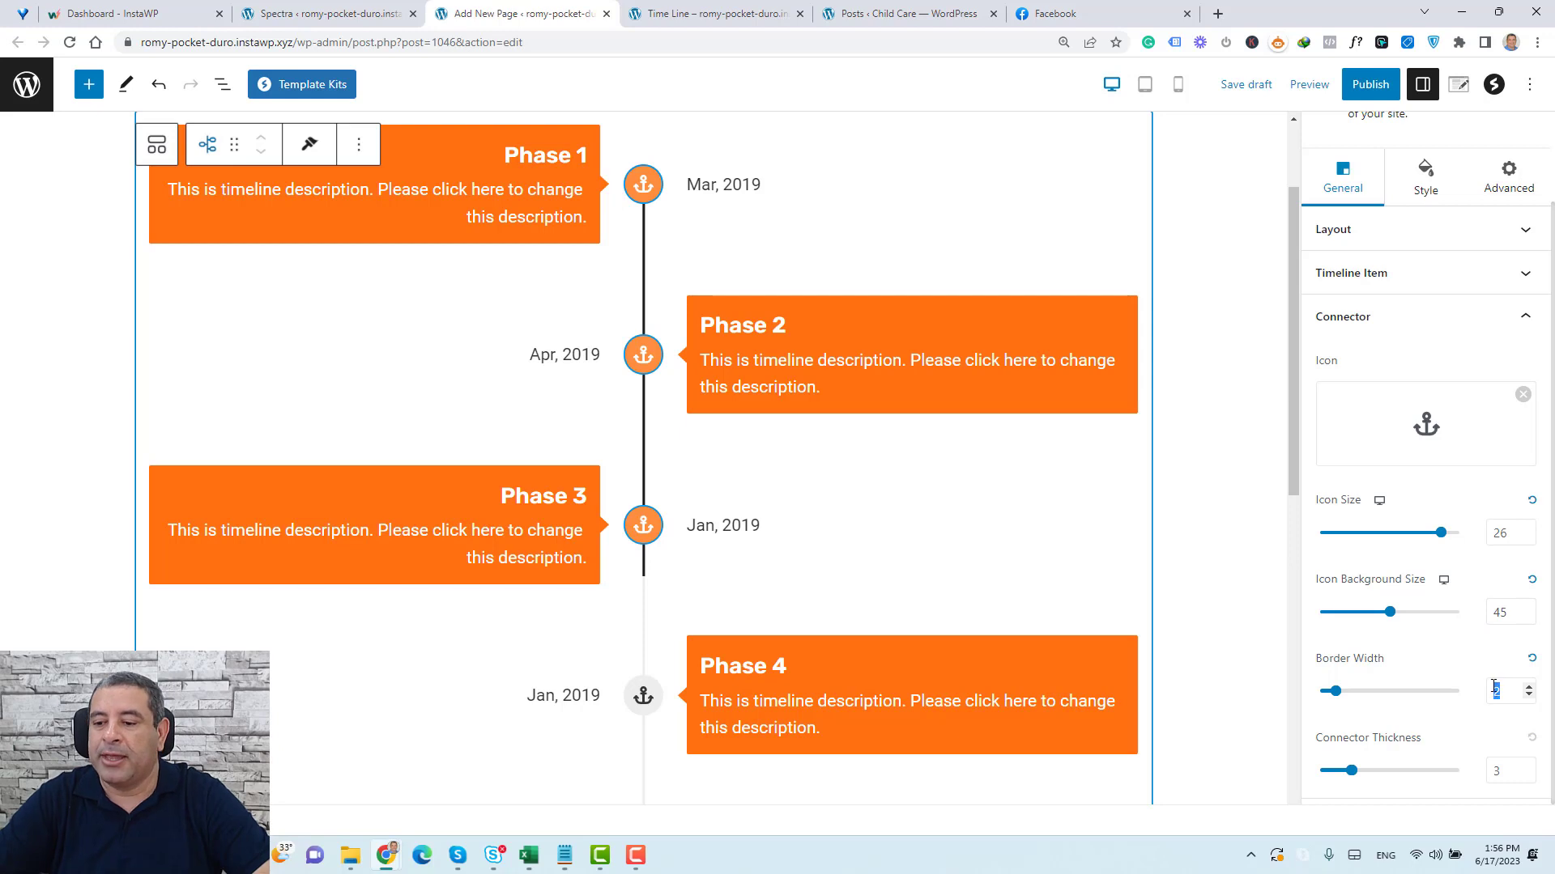
text(0)
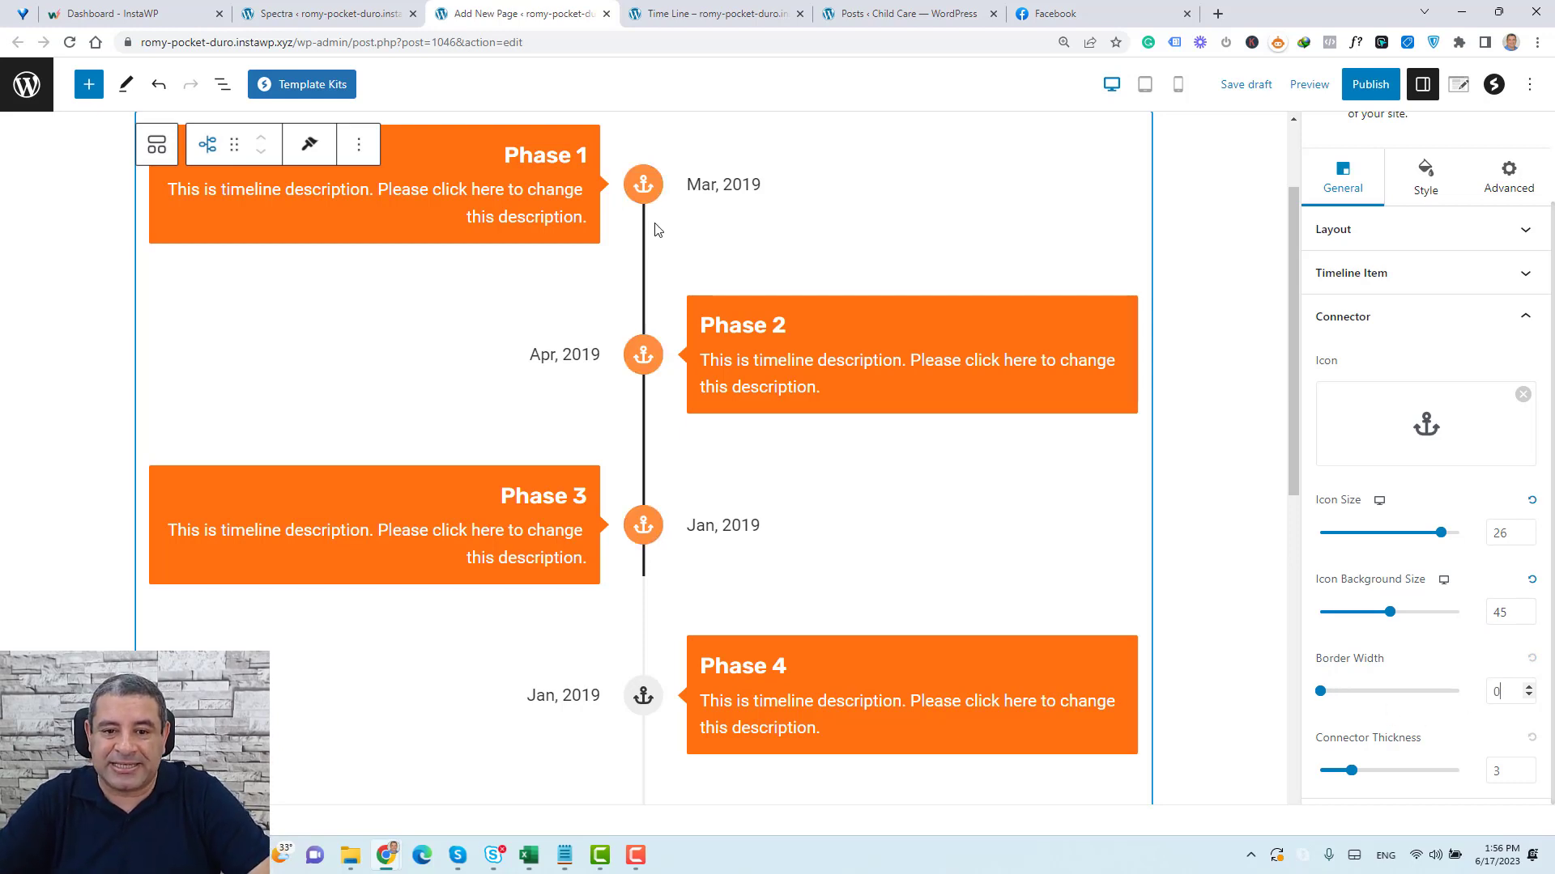
Increase the timeline's connector thickness to 10
click(1528, 767)
click(1529, 767)
click(1528, 767)
click(1529, 767)
click(1528, 767)
click(1528, 767)
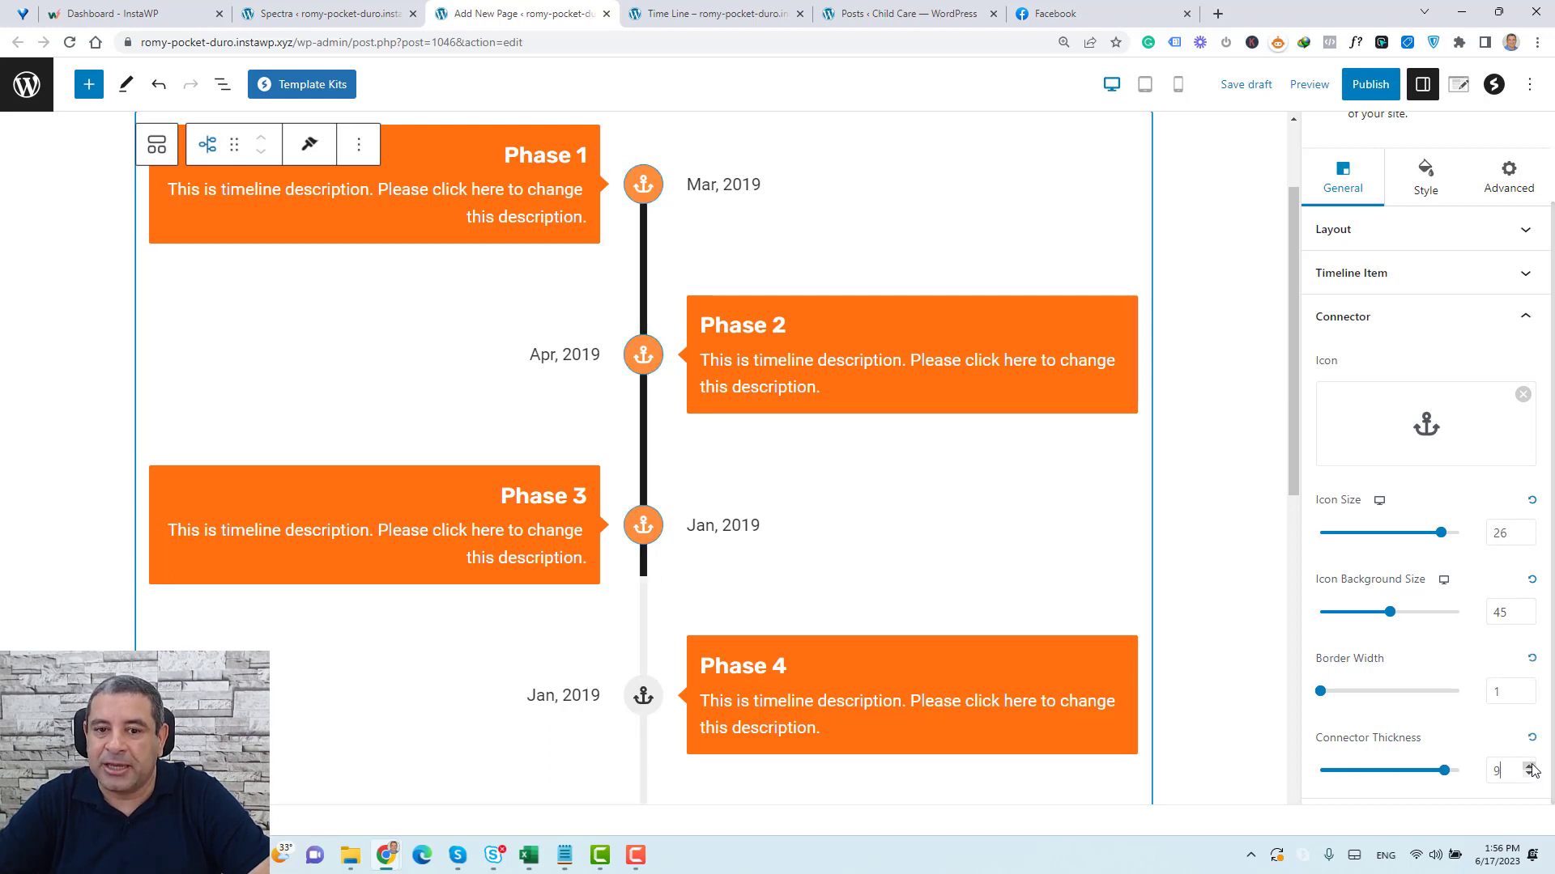
click(1529, 766)
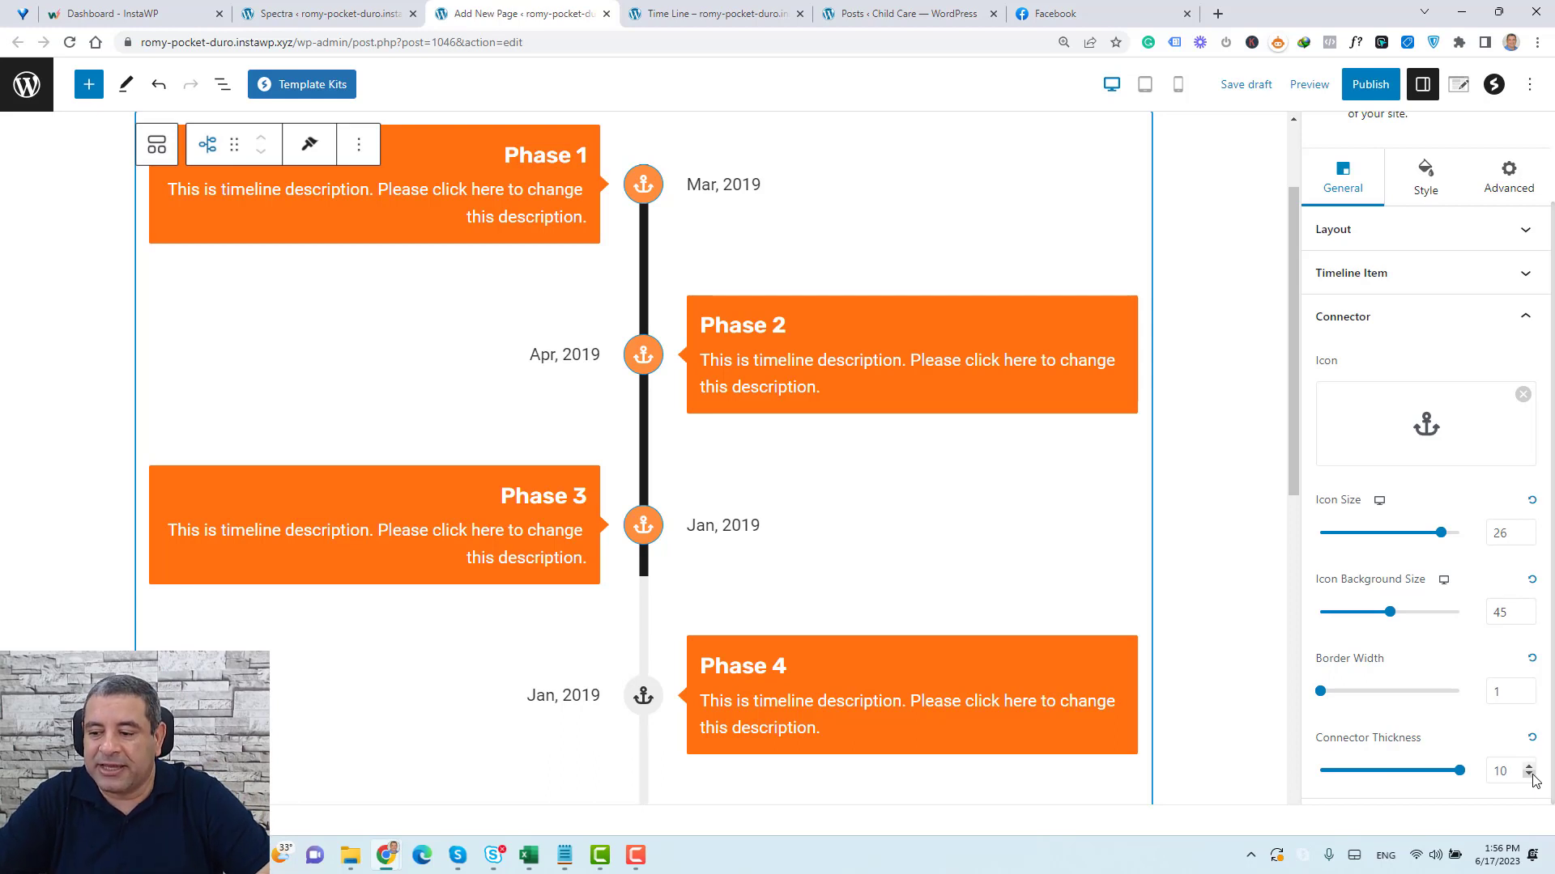
Reduce the timeline's connector thickness to 3
click(1528, 776)
click(1529, 775)
click(1529, 776)
click(1529, 776)
click(1528, 775)
click(1529, 776)
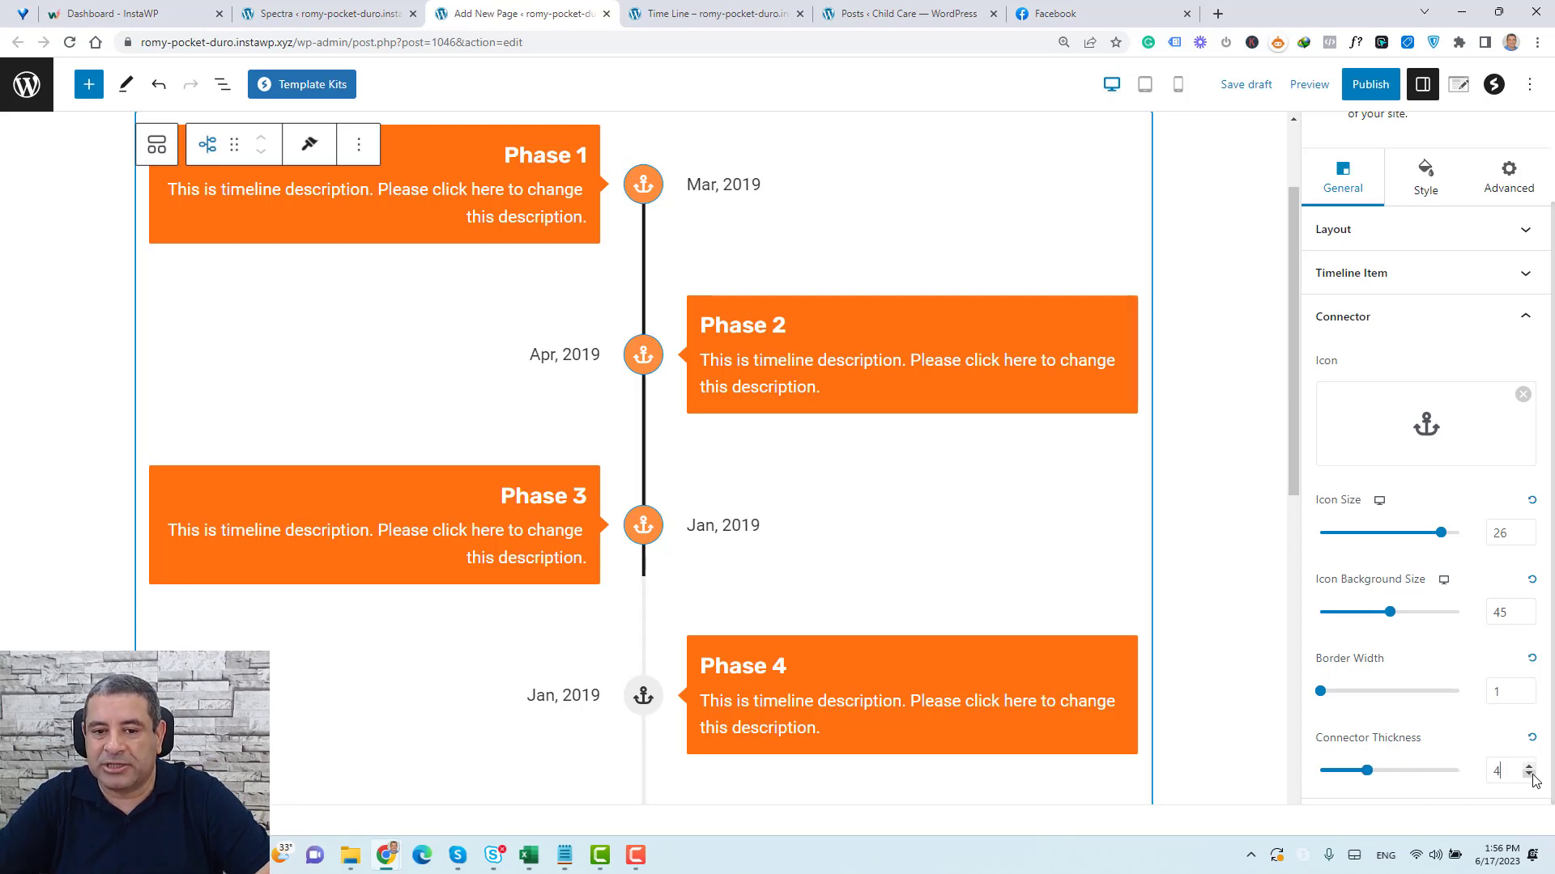
click(1529, 776)
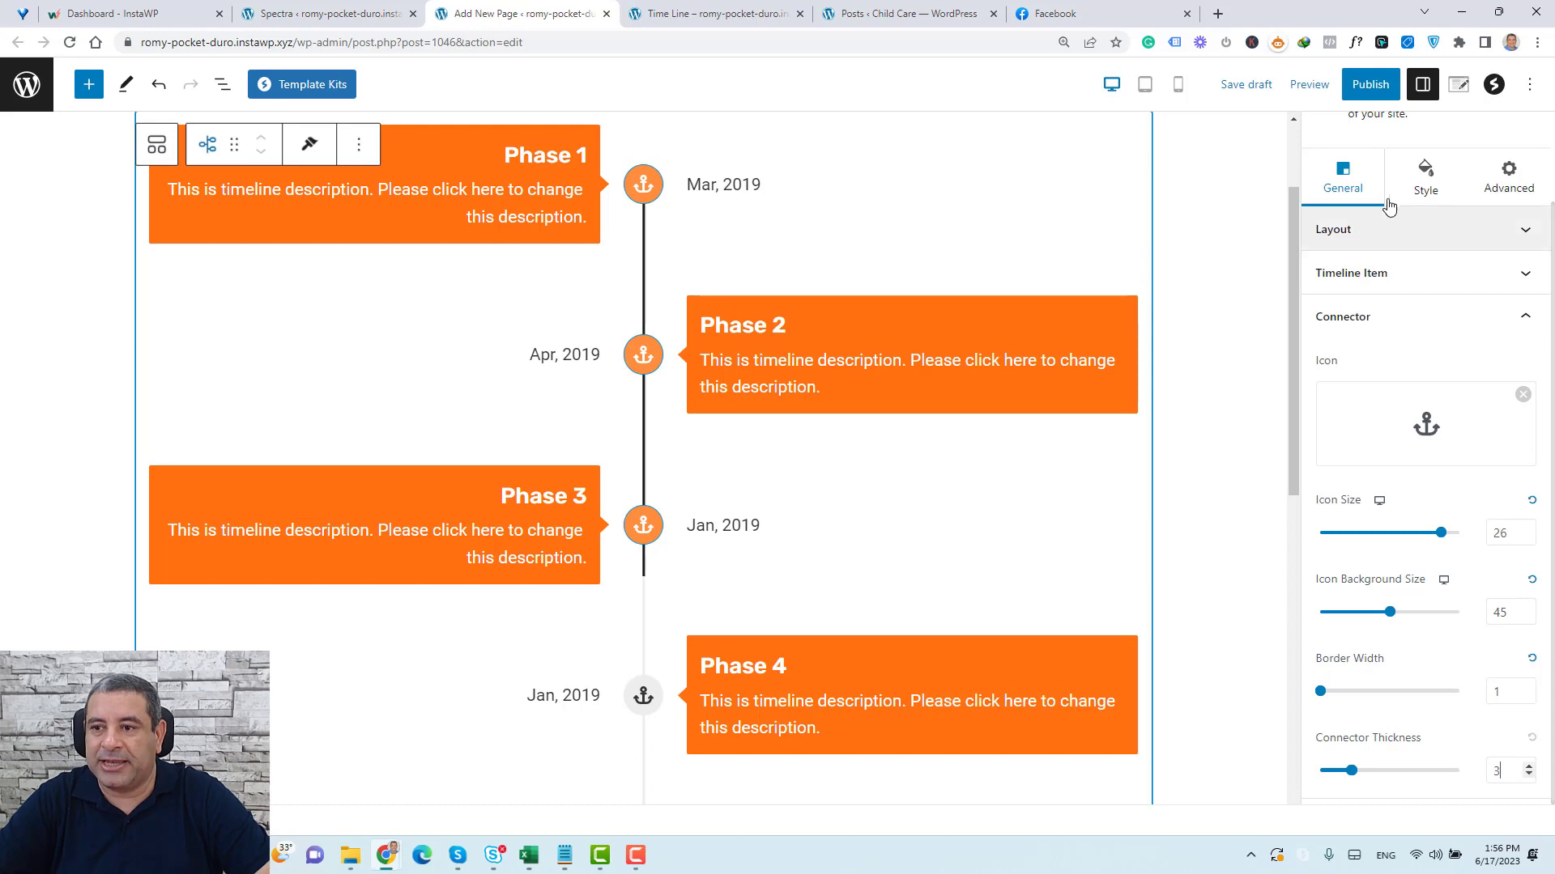
Publish the About Us page and open its live version in a new tab to check the timeline dates
click(1370, 84)
right_click(152, 534)
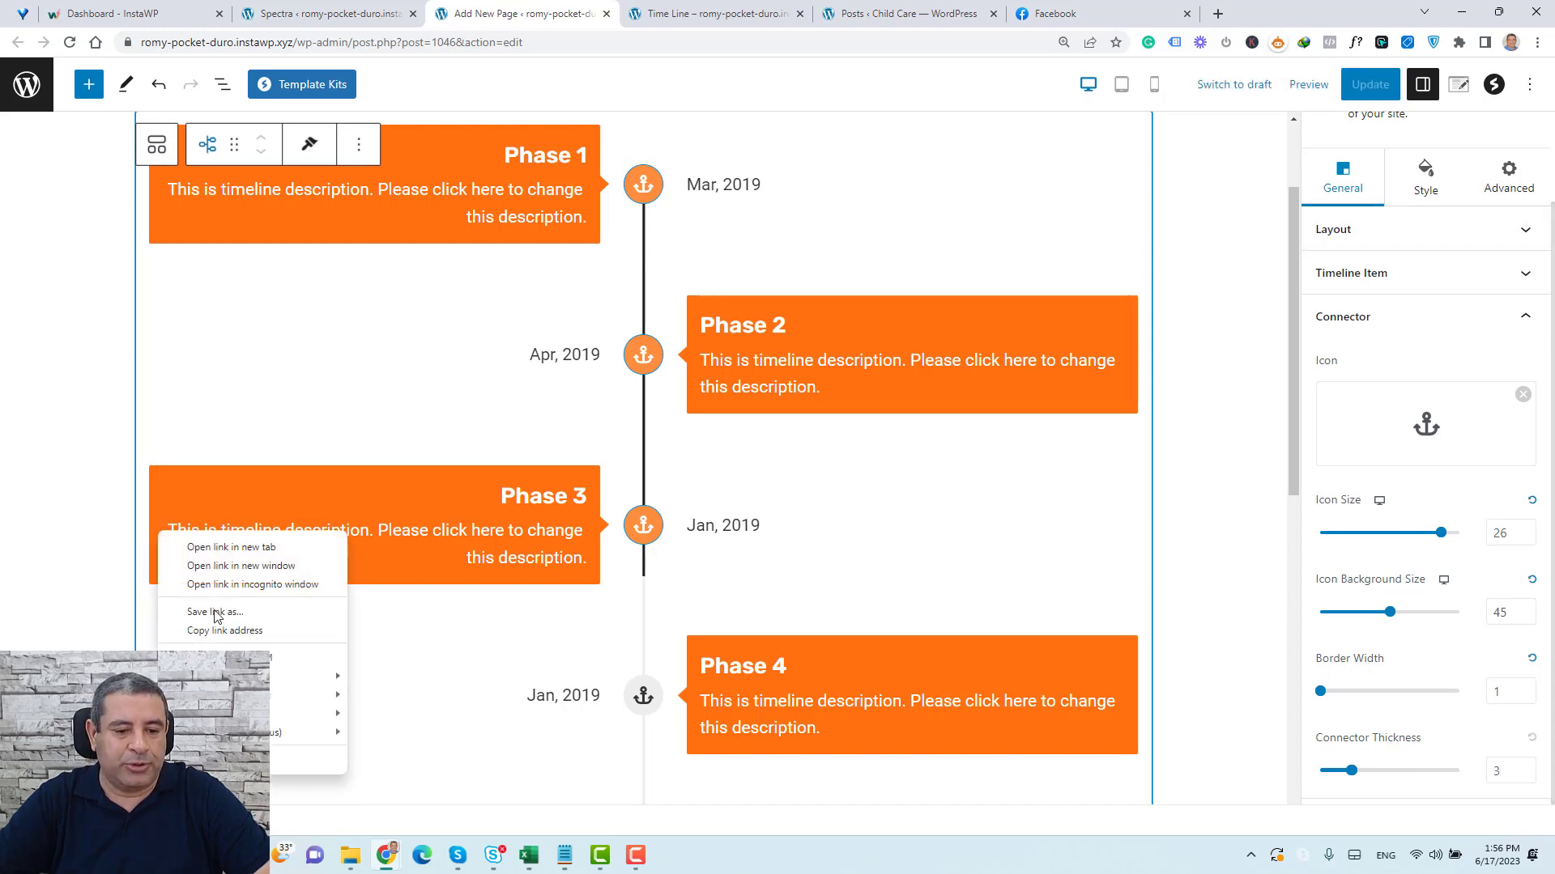
click(259, 545)
scroll(1399, 468, up, 5)
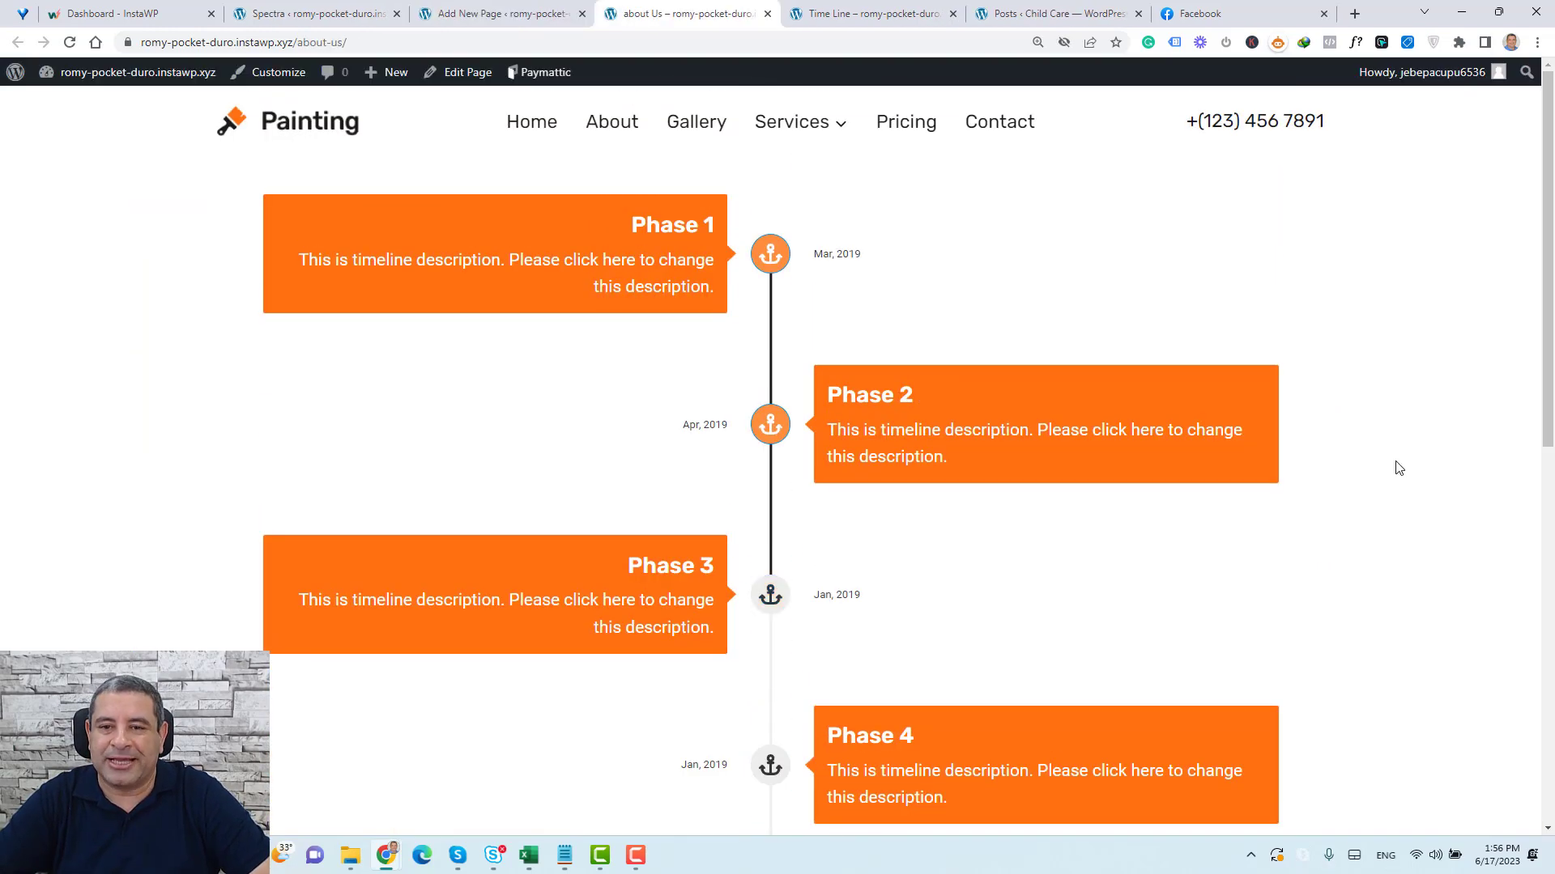
triple_click(835, 253)
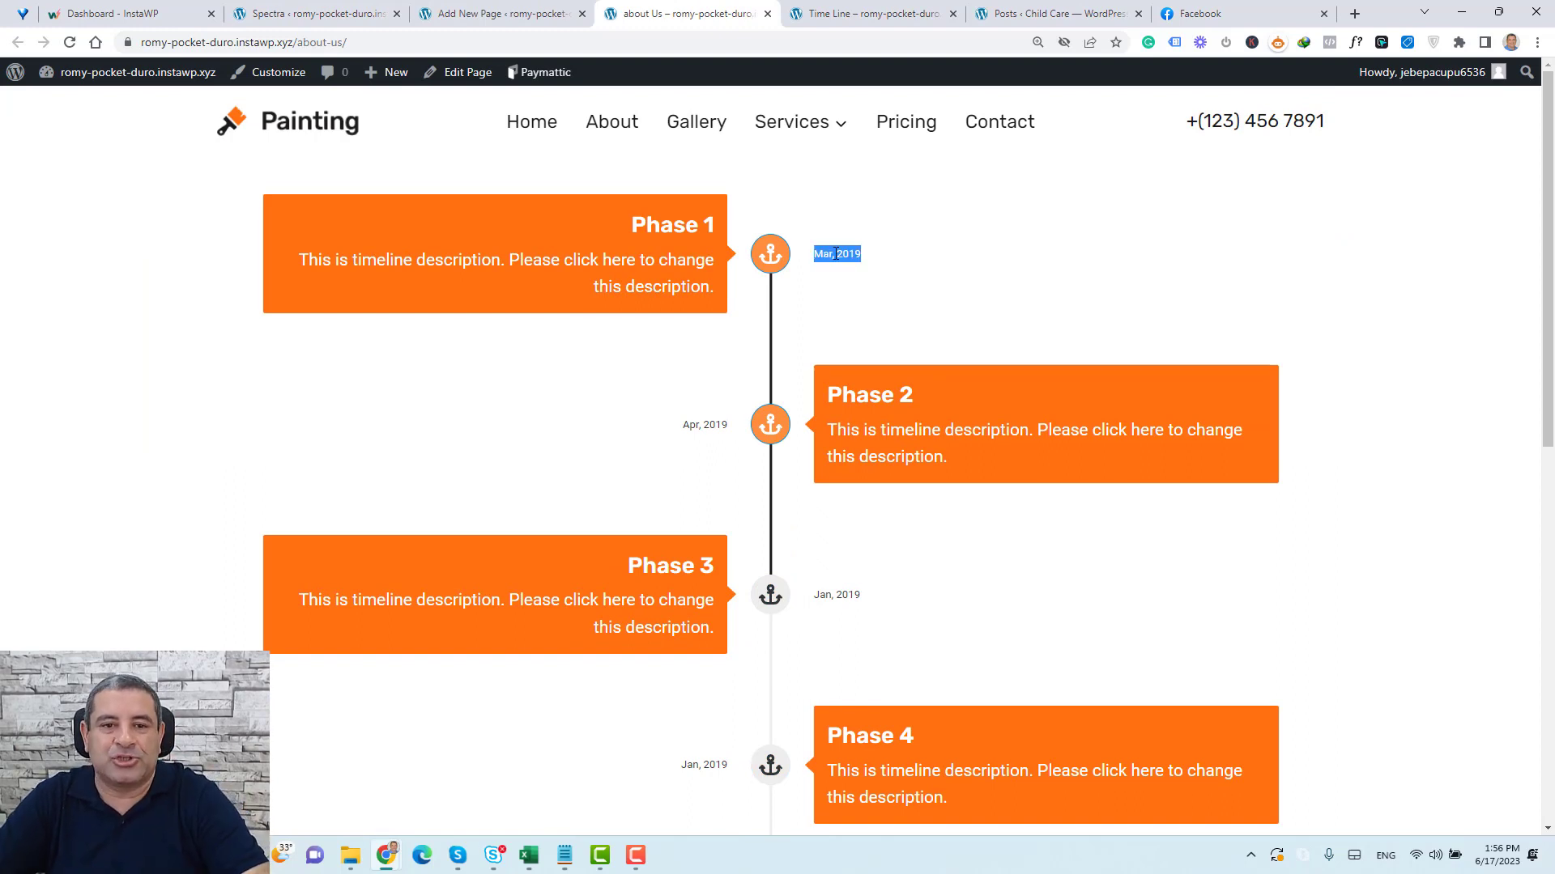
Back in the page editor, set the font size of the Content Timeline's dates to 25
click(496, 13)
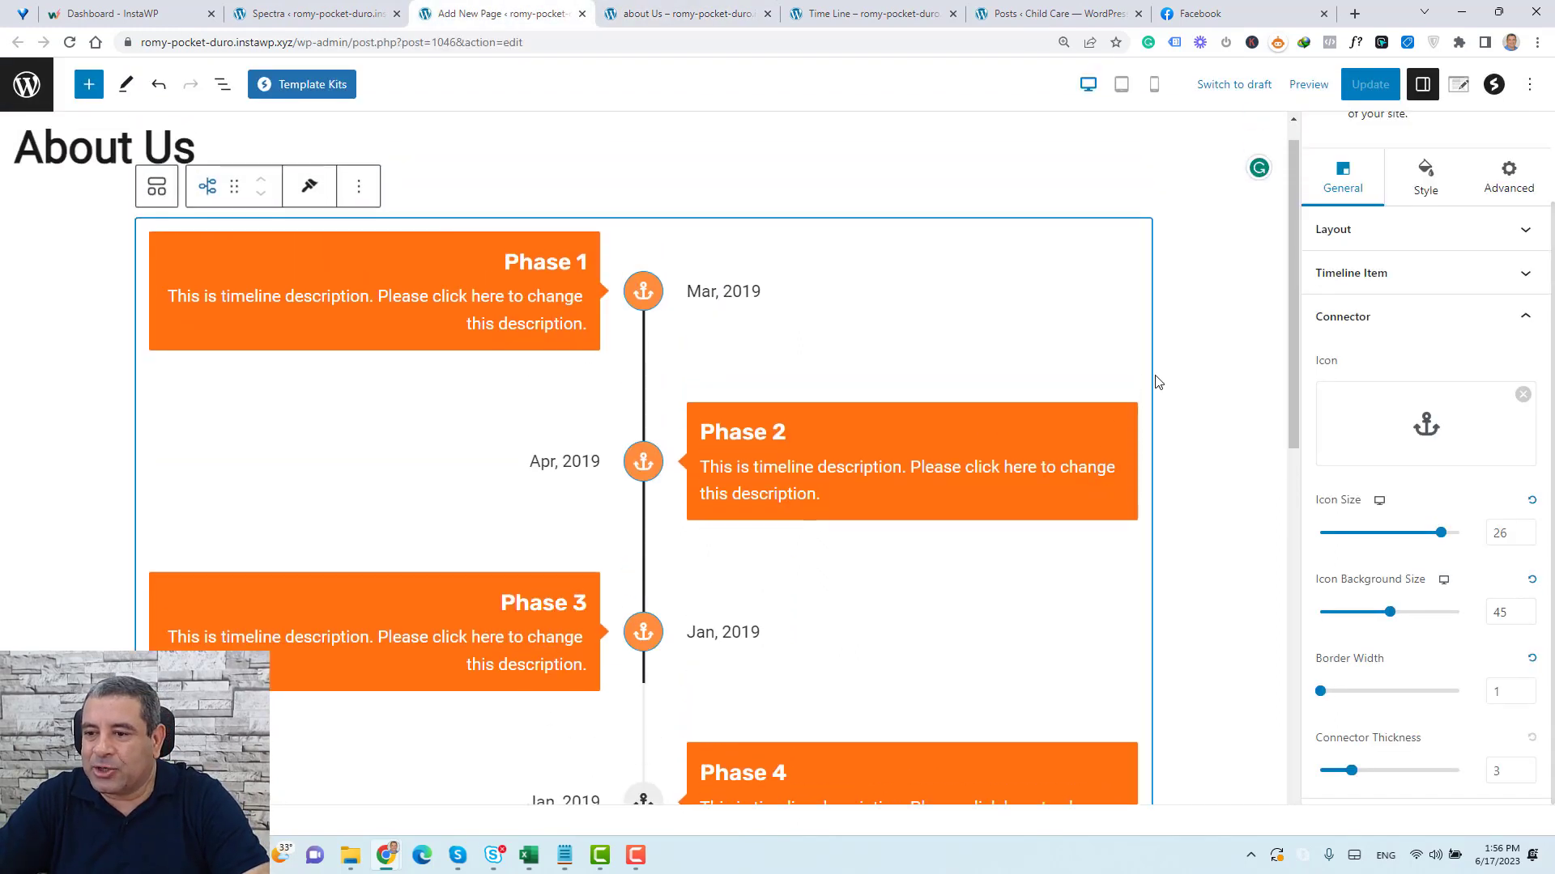
click(1480, 326)
click(1446, 290)
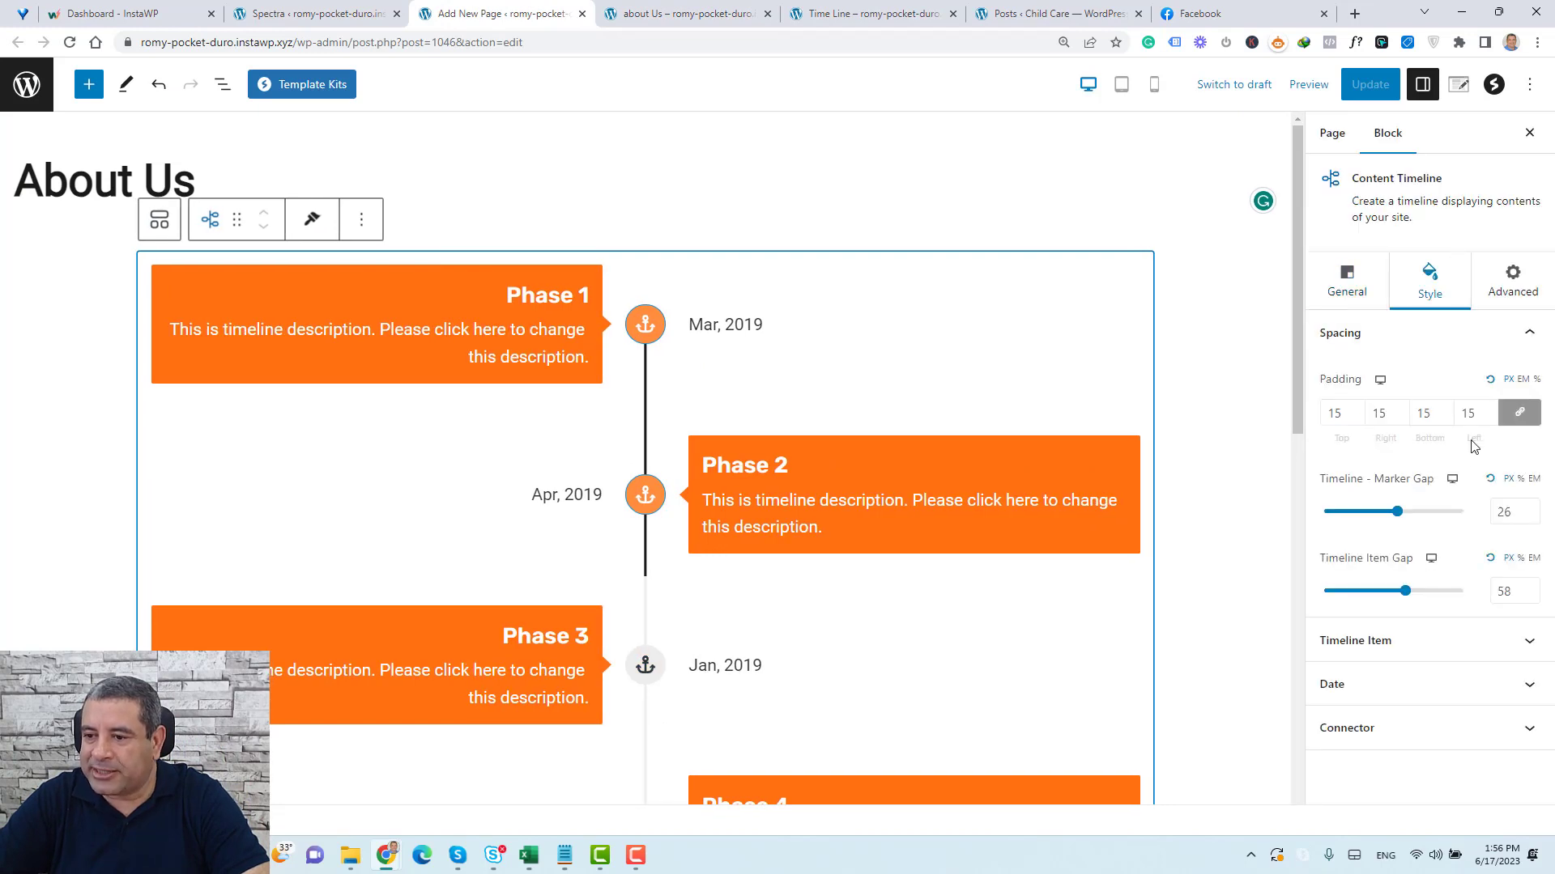
click(1530, 333)
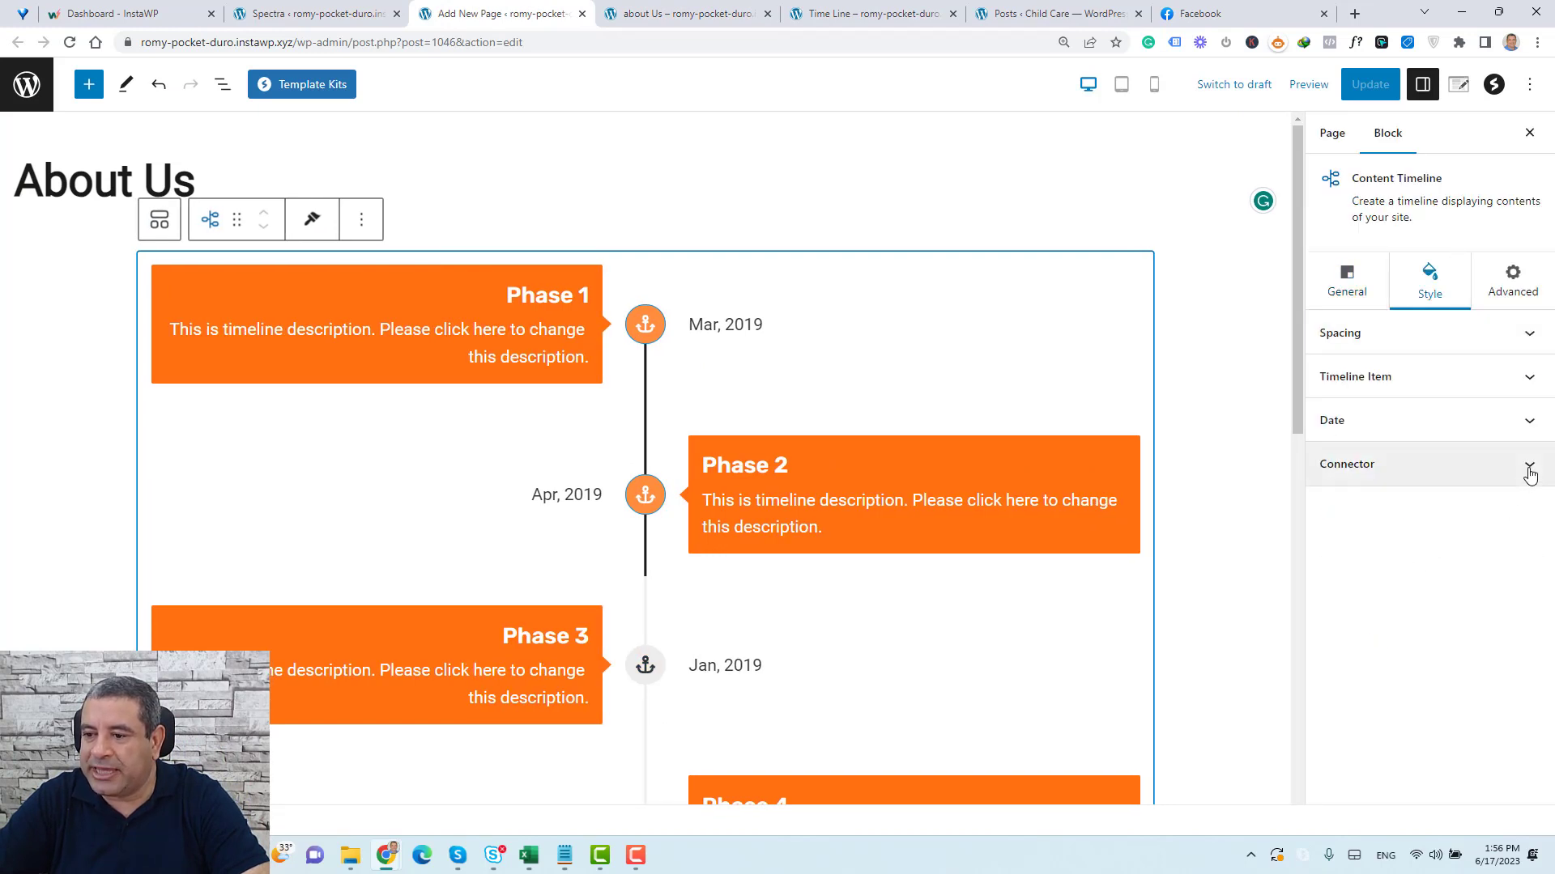
click(1529, 476)
click(1530, 470)
click(1528, 420)
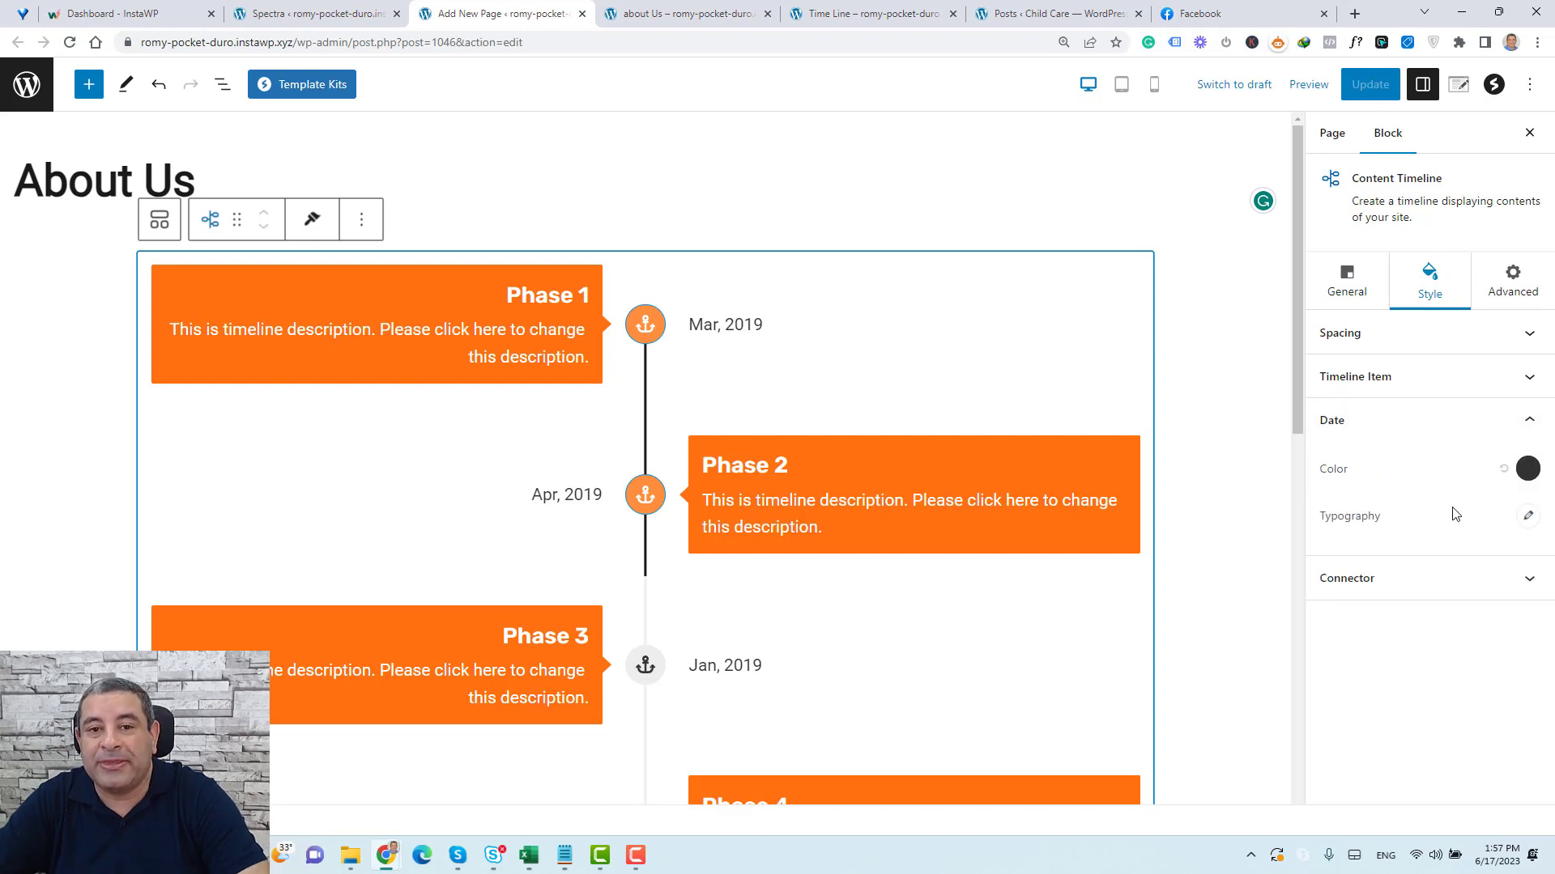
click(1527, 519)
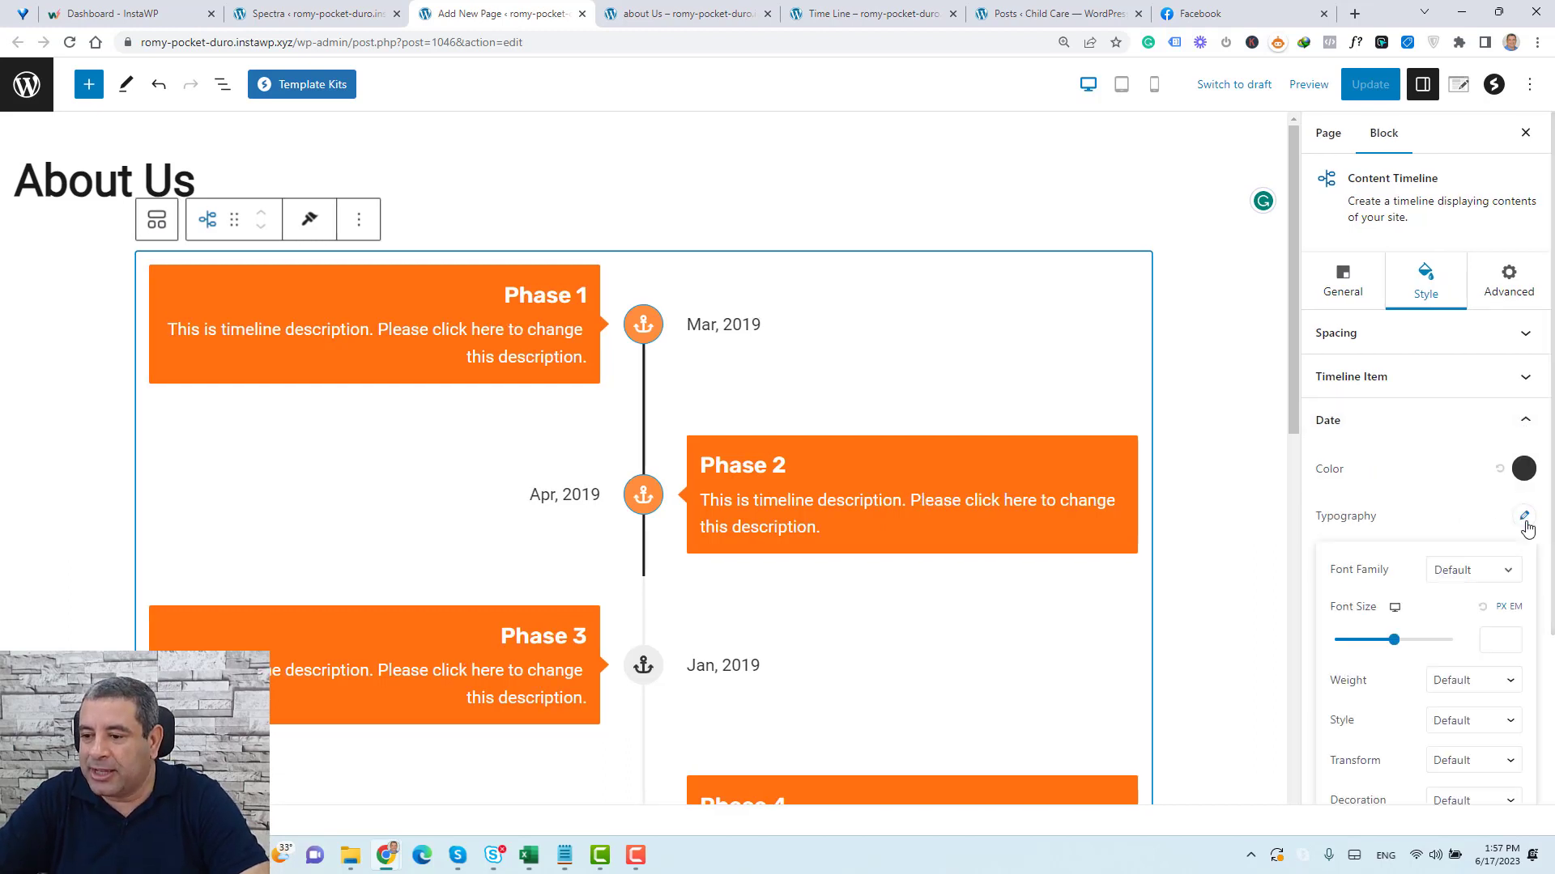
click(1489, 640)
text(25)
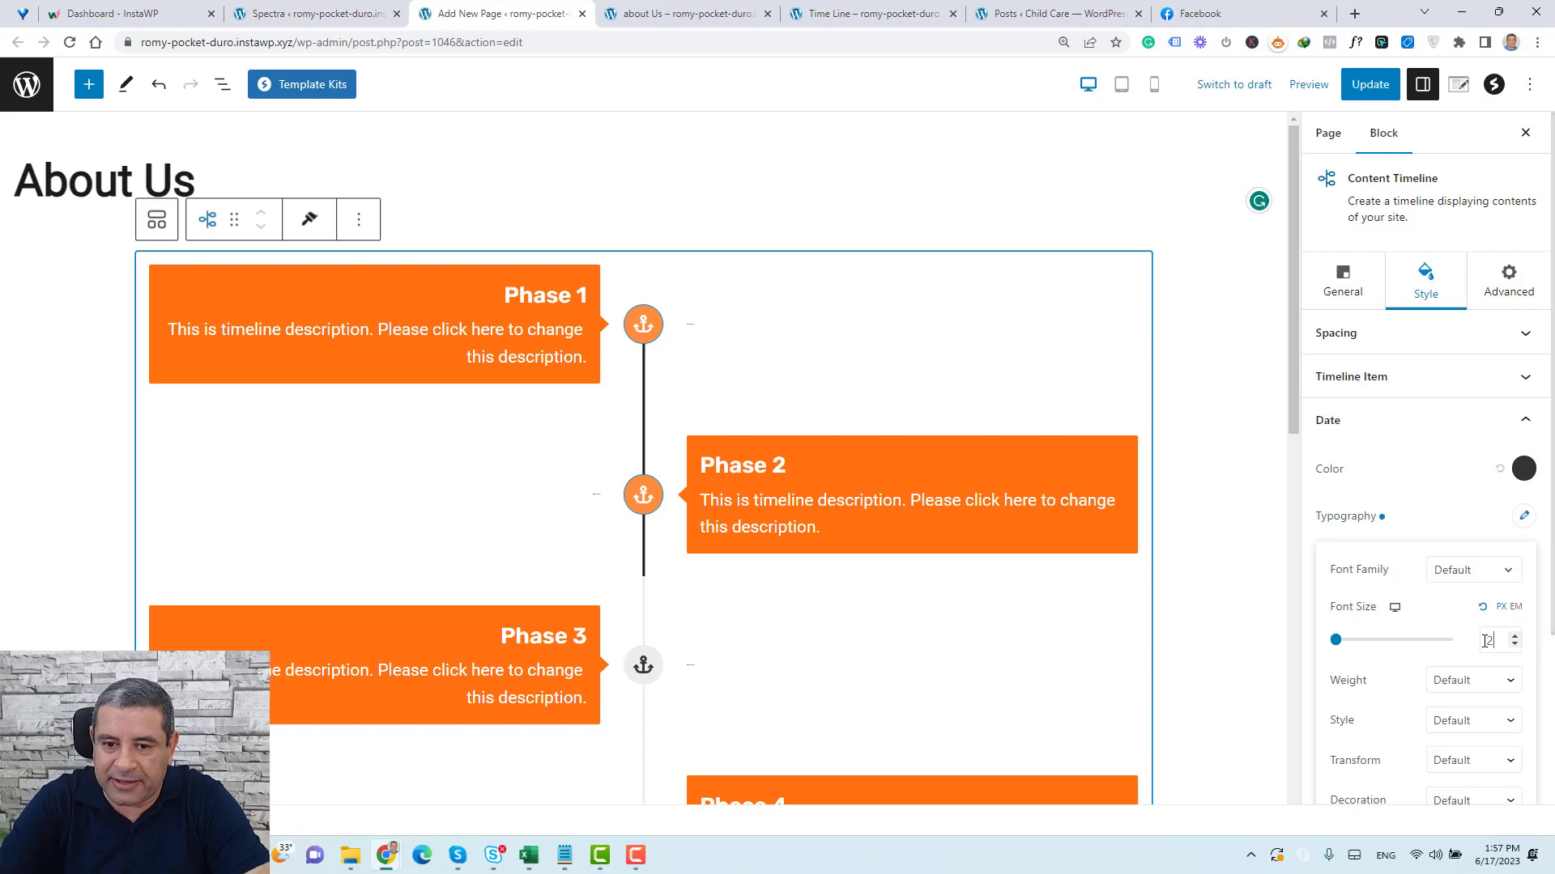
Update the page and reload the live version to review the date text along the whole timeline
click(1371, 96)
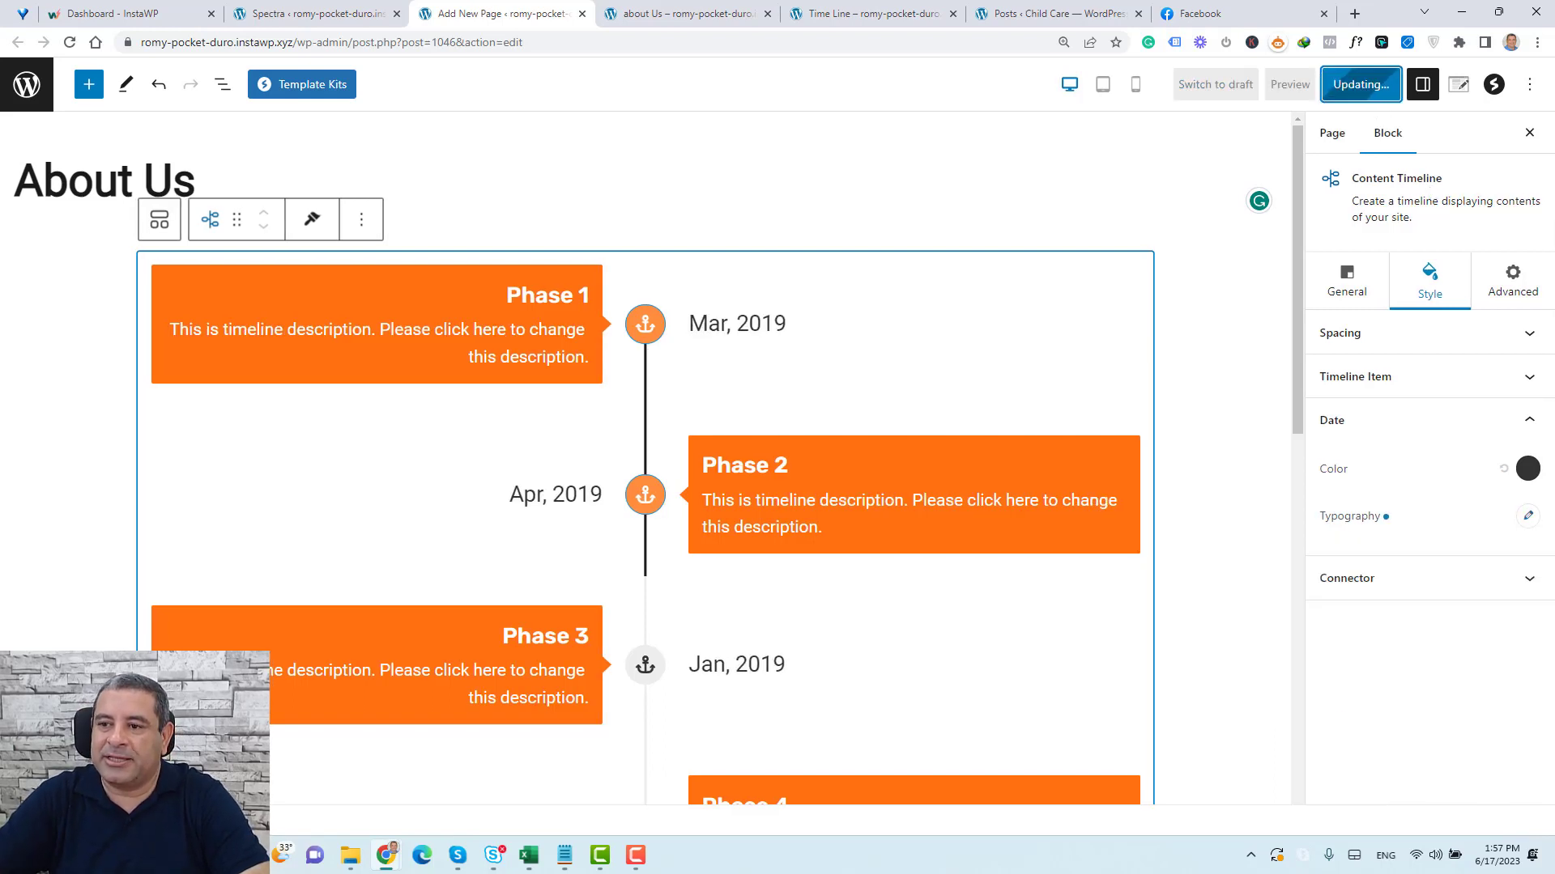
click(688, 13)
click(68, 42)
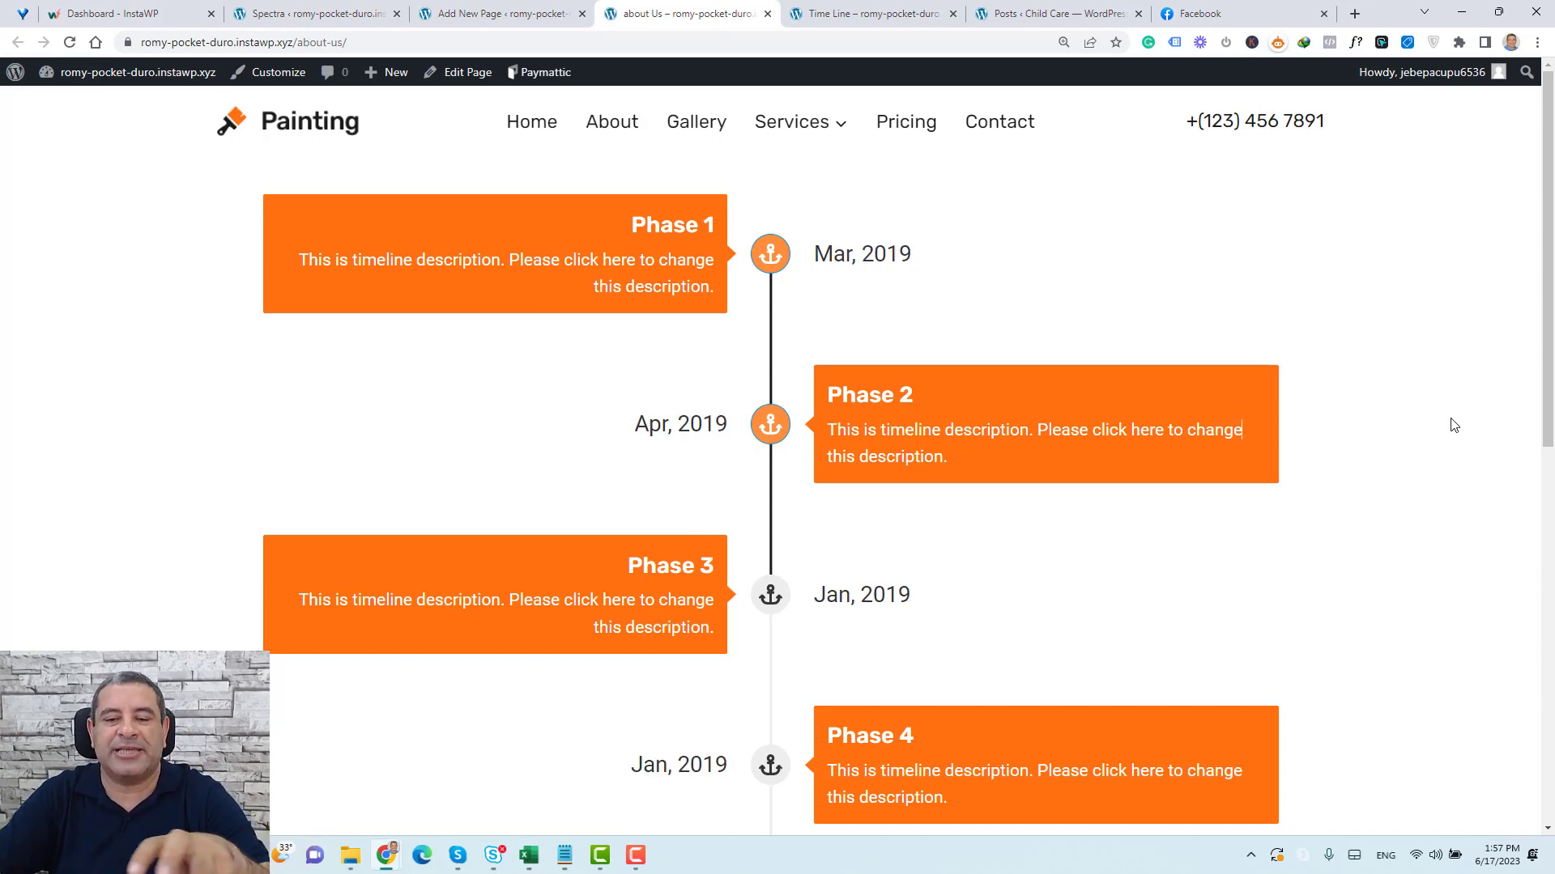
scroll(1453, 426, down, 7)
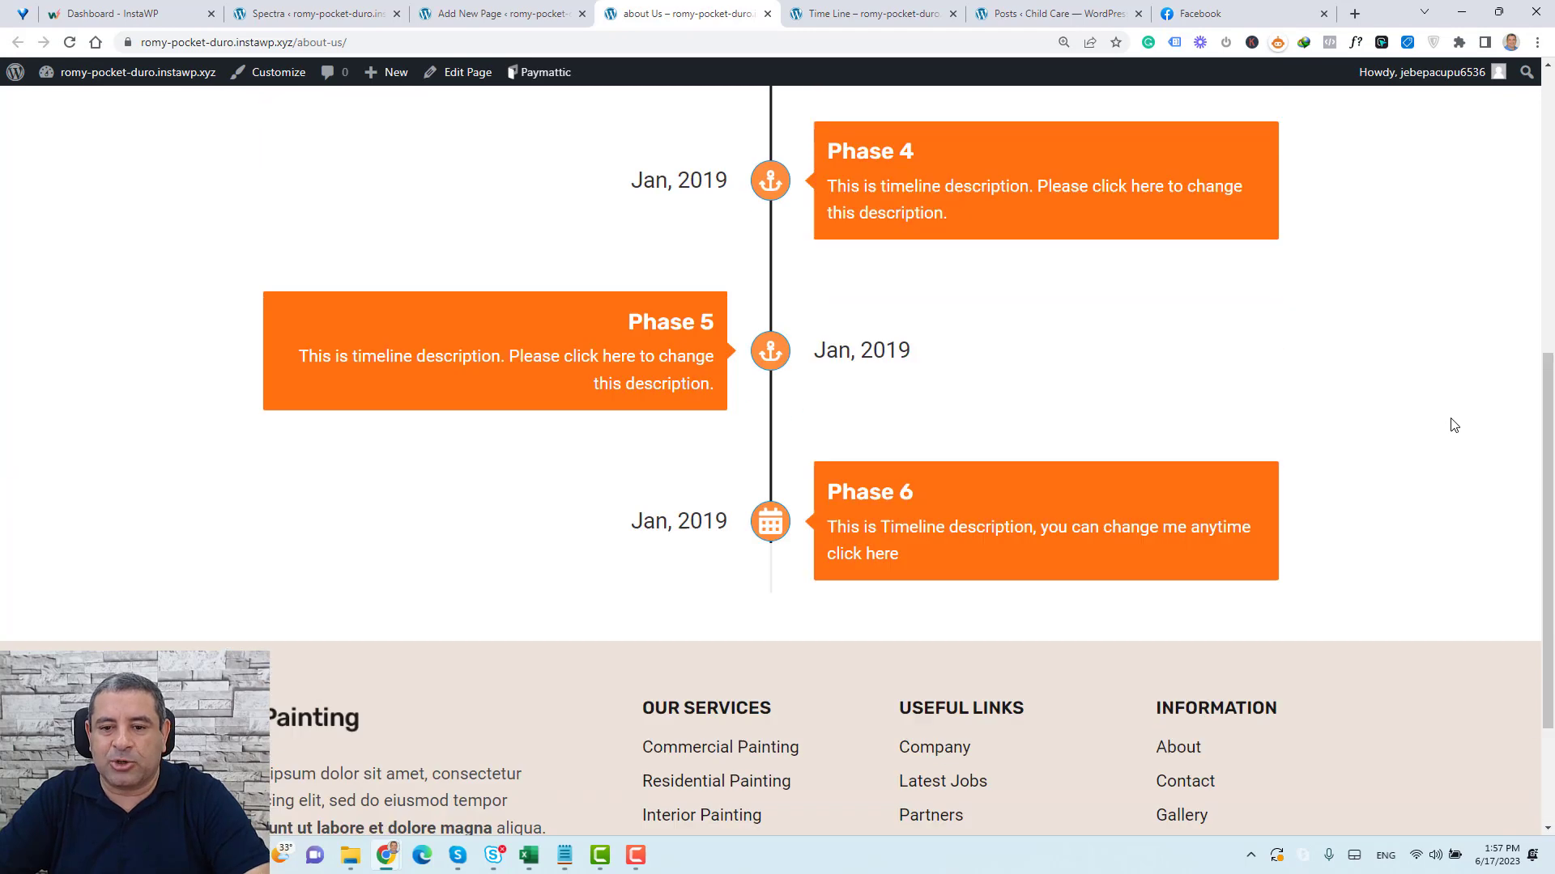
scroll(1454, 425, up, 7)
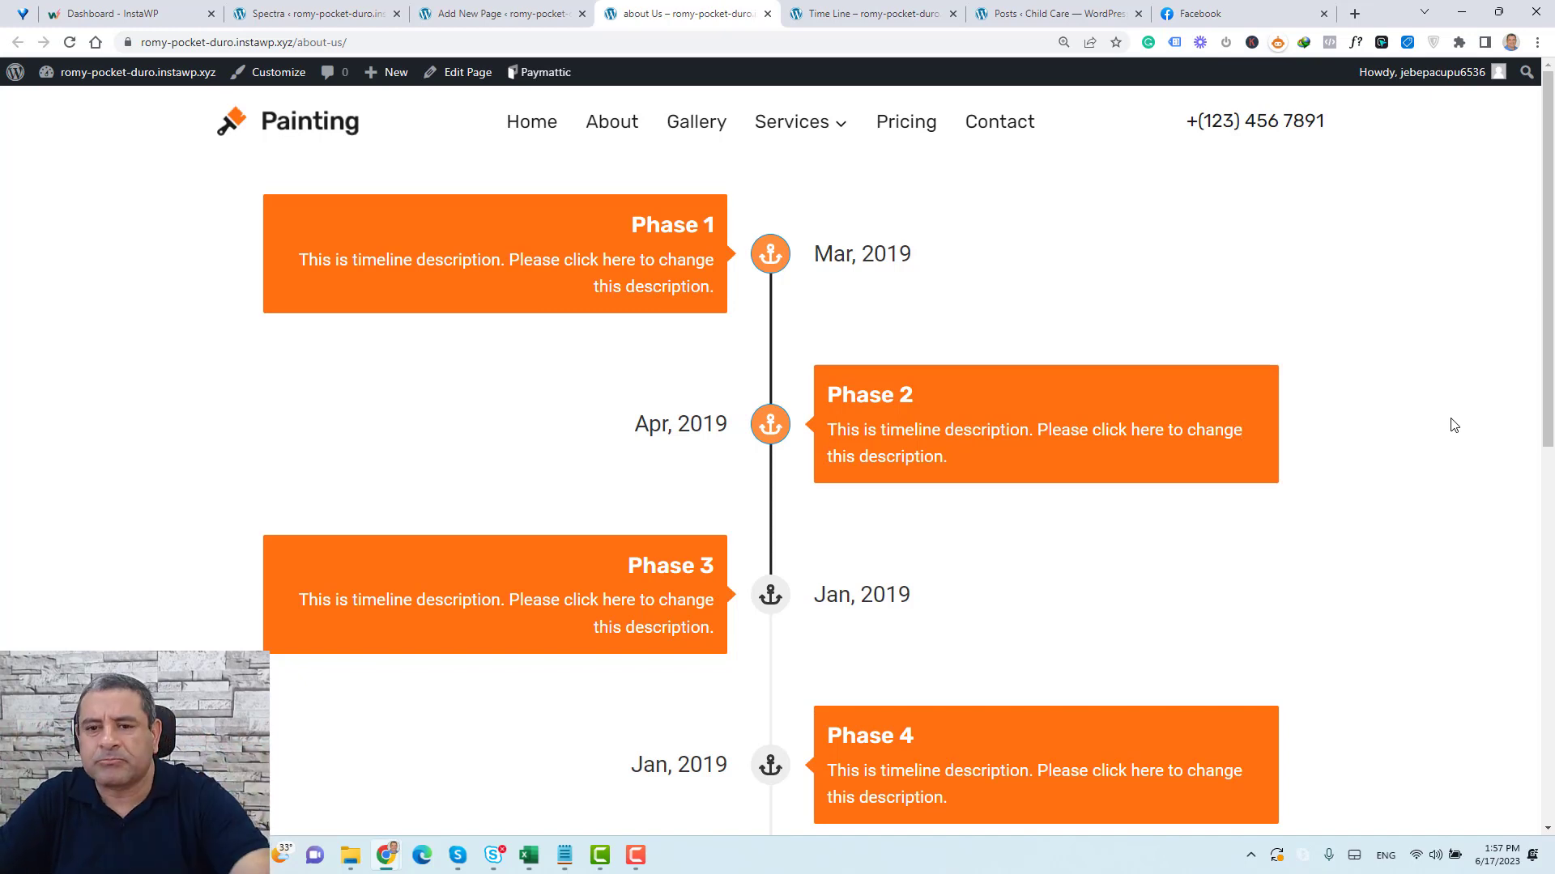
Insert a Spectra Heading block before the Content Timeline in the page editor
click(486, 14)
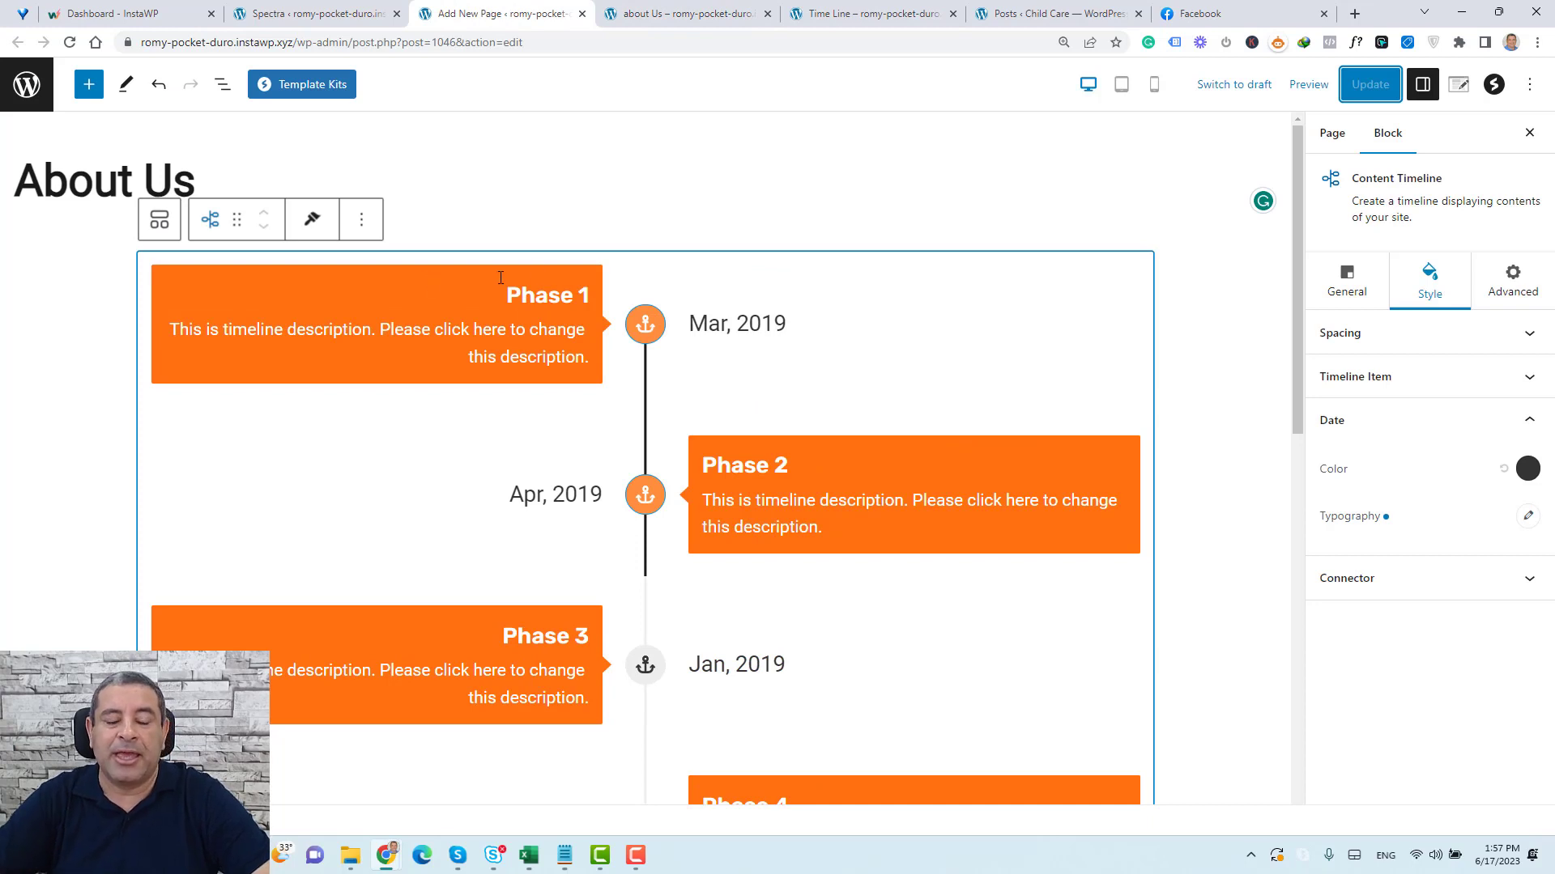
click(362, 222)
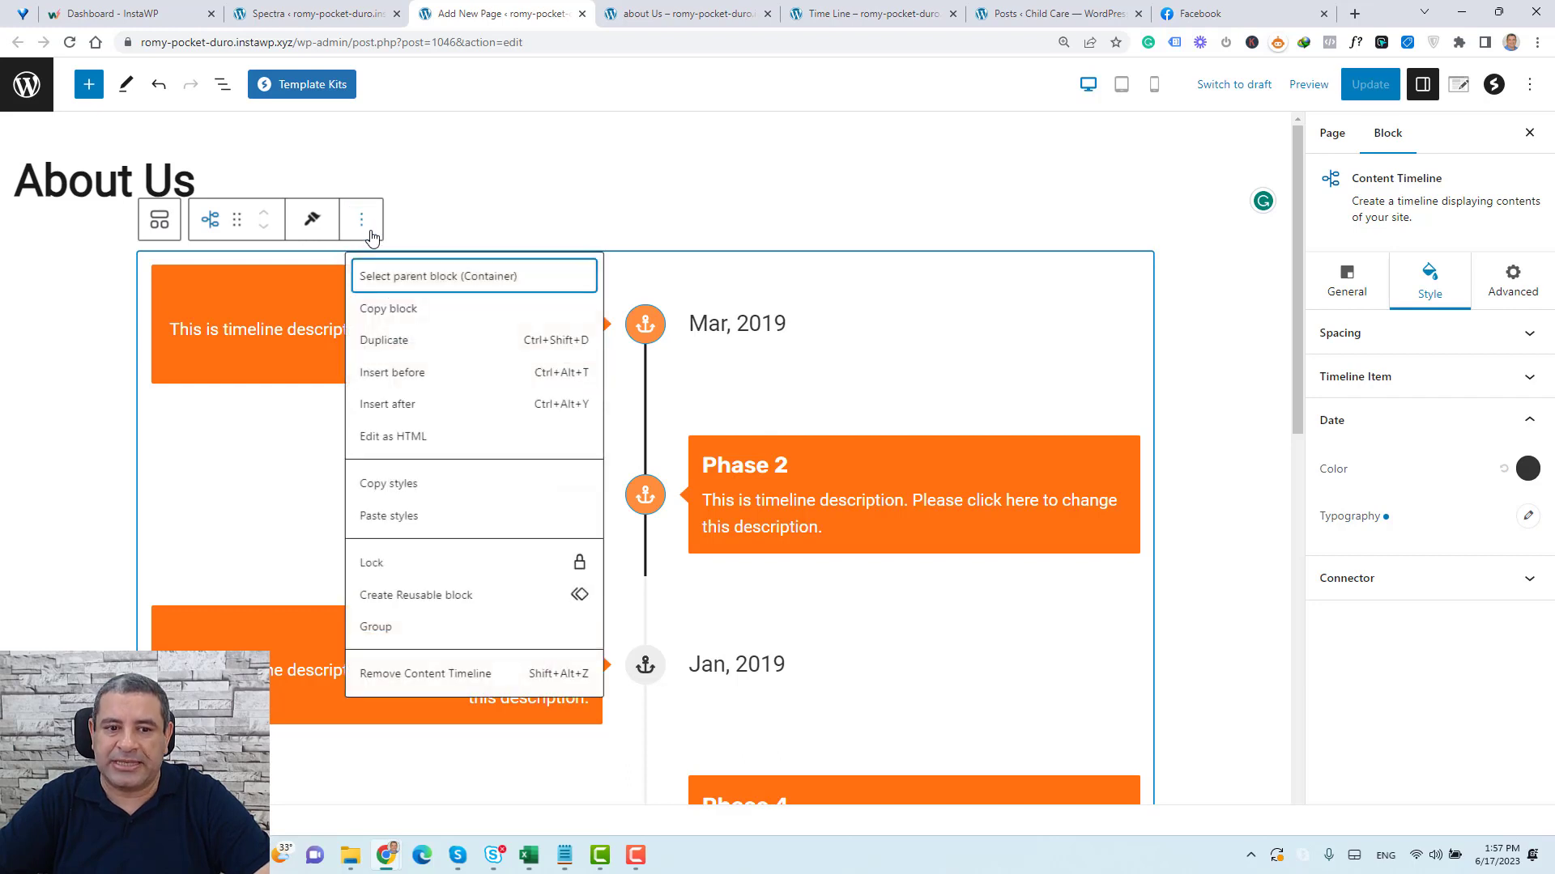
click(458, 374)
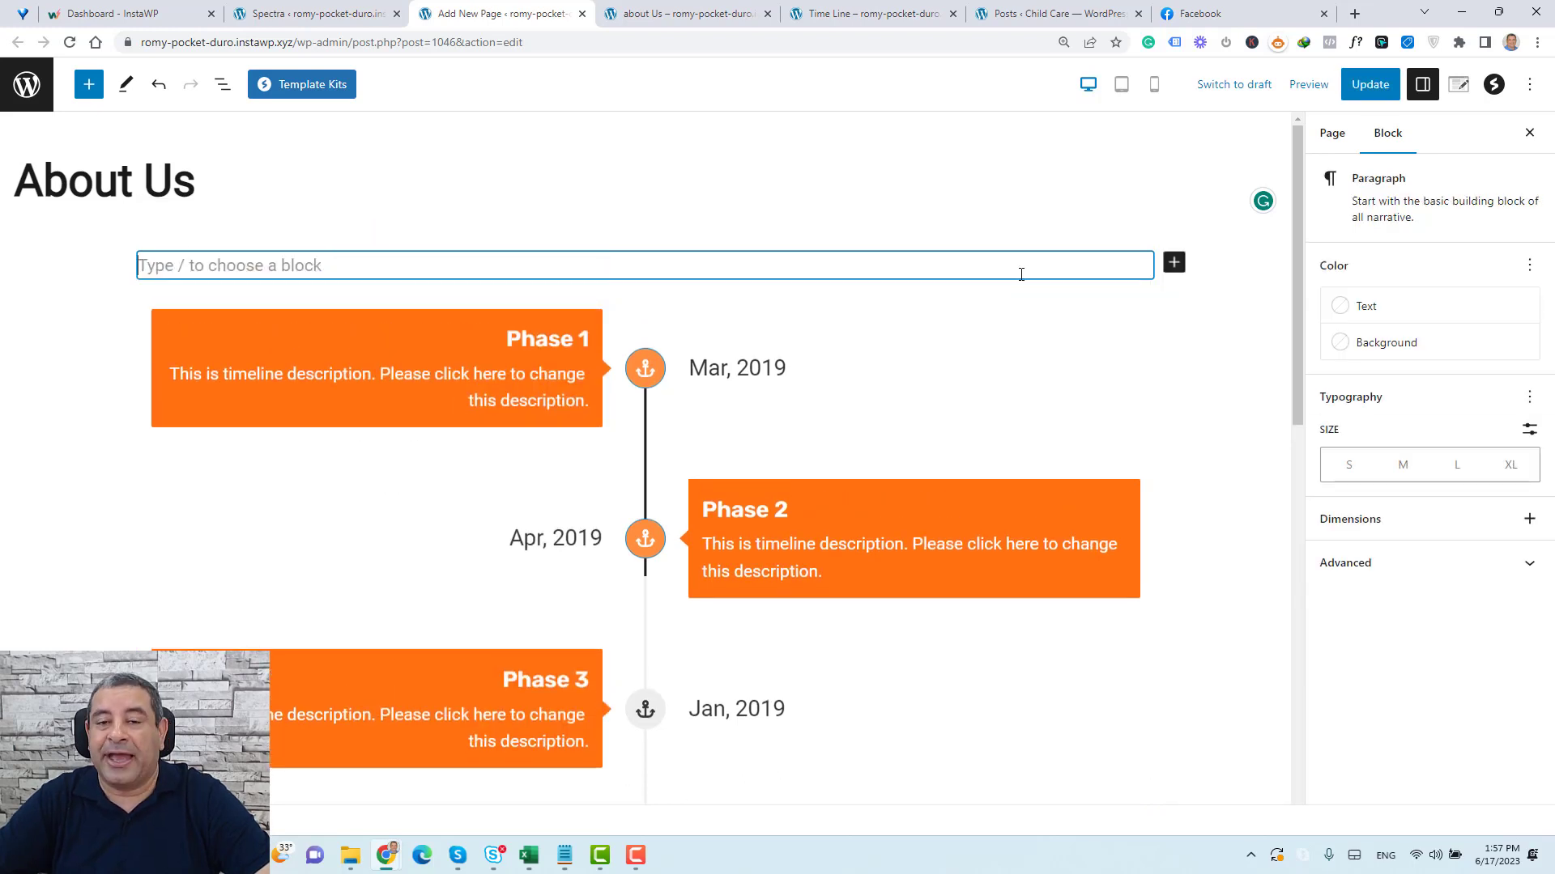
click(1174, 267)
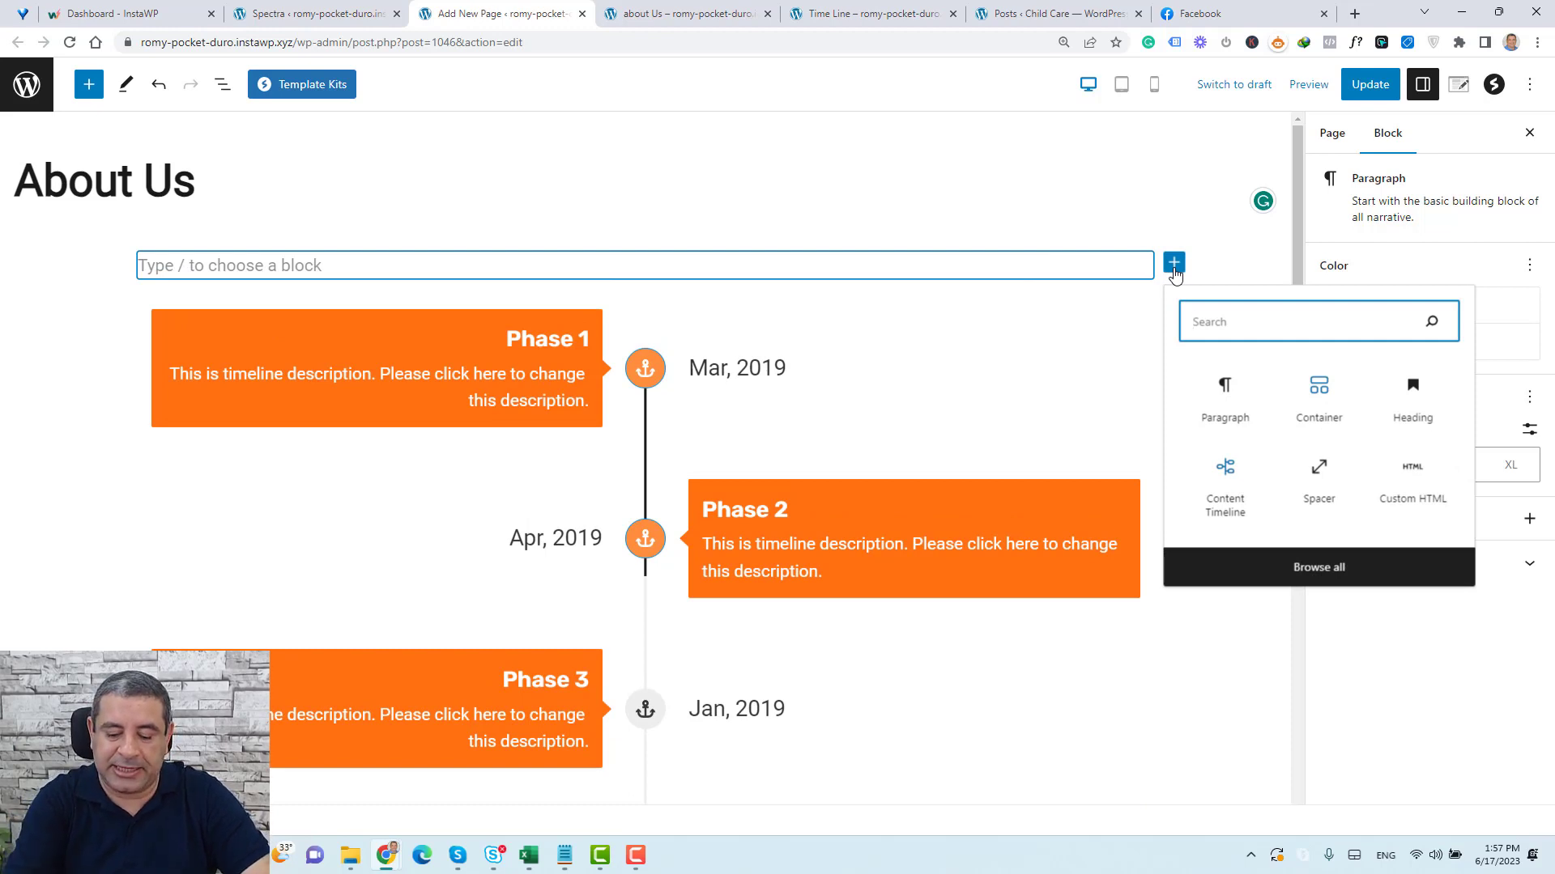
text(hea)
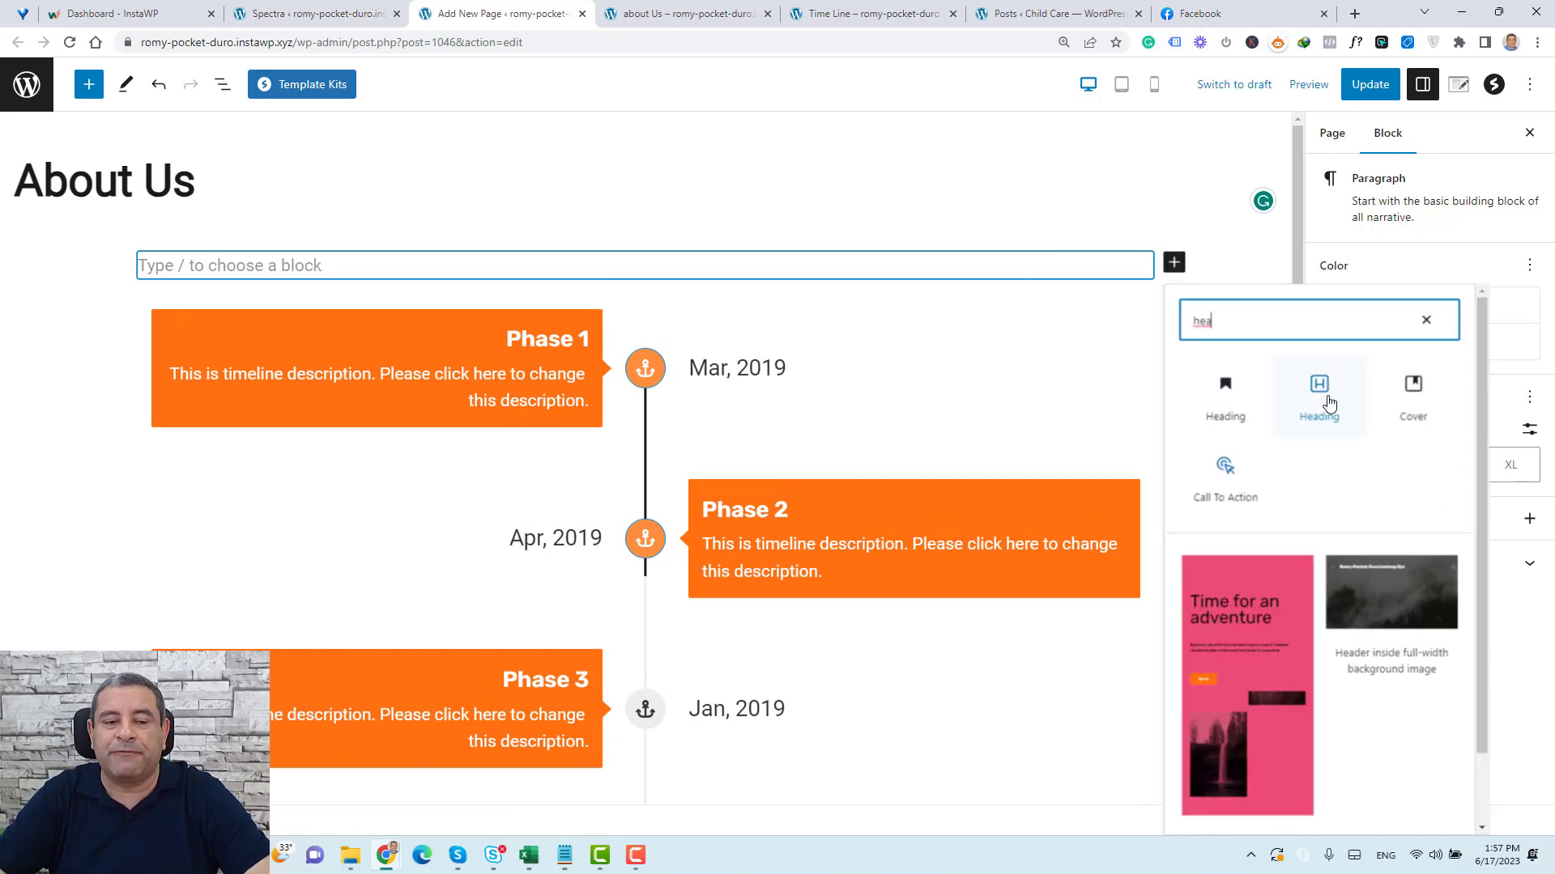
click(1329, 402)
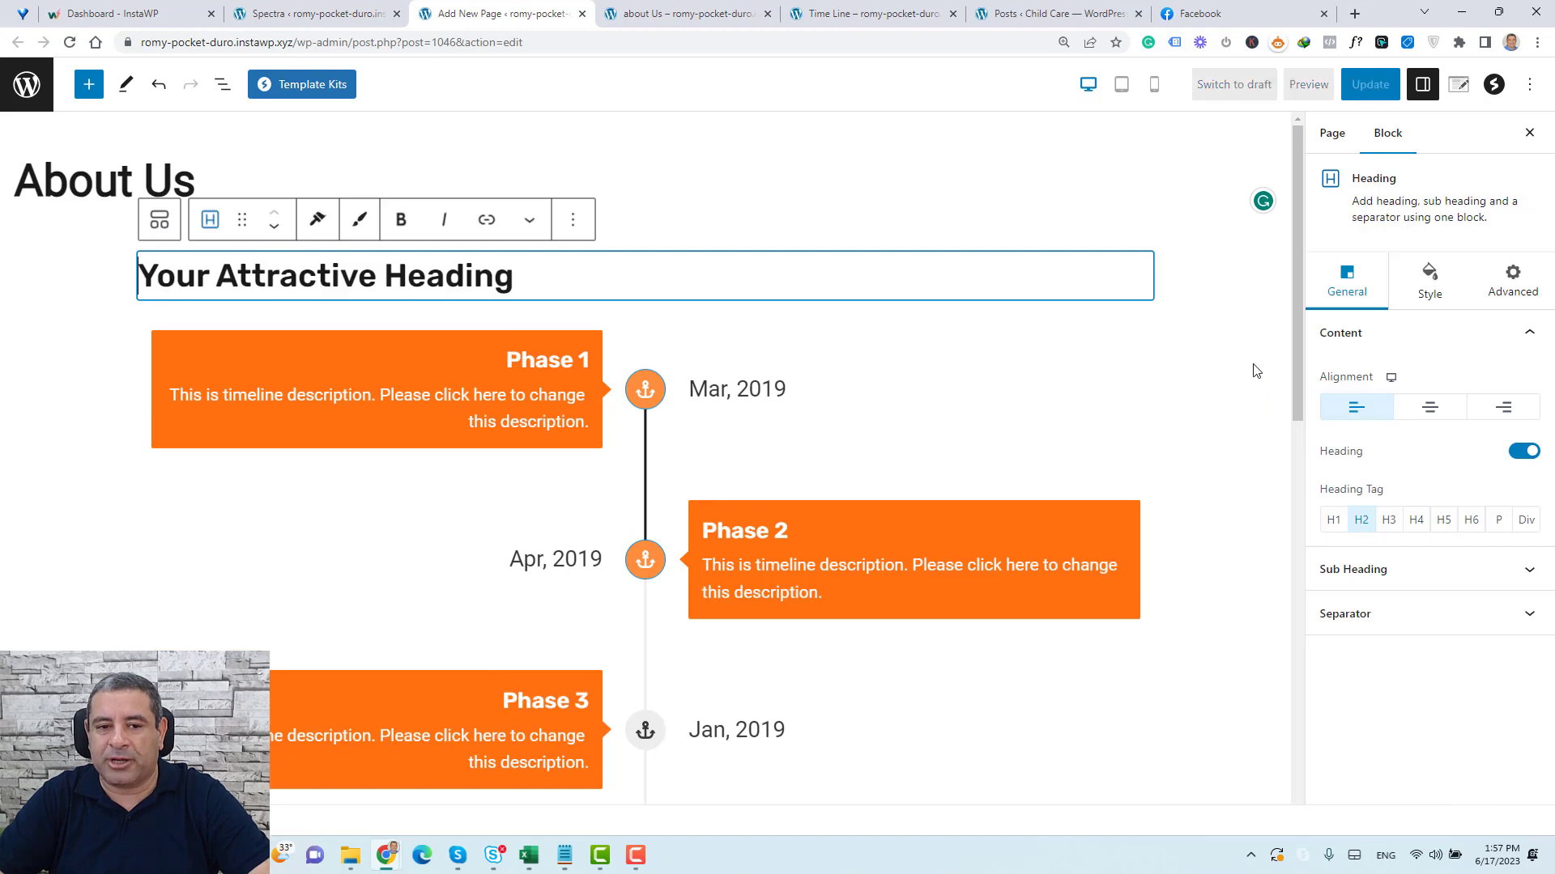
Replace the new heading's text with "The Mega Project Milestones" and center-align it
click(435, 275)
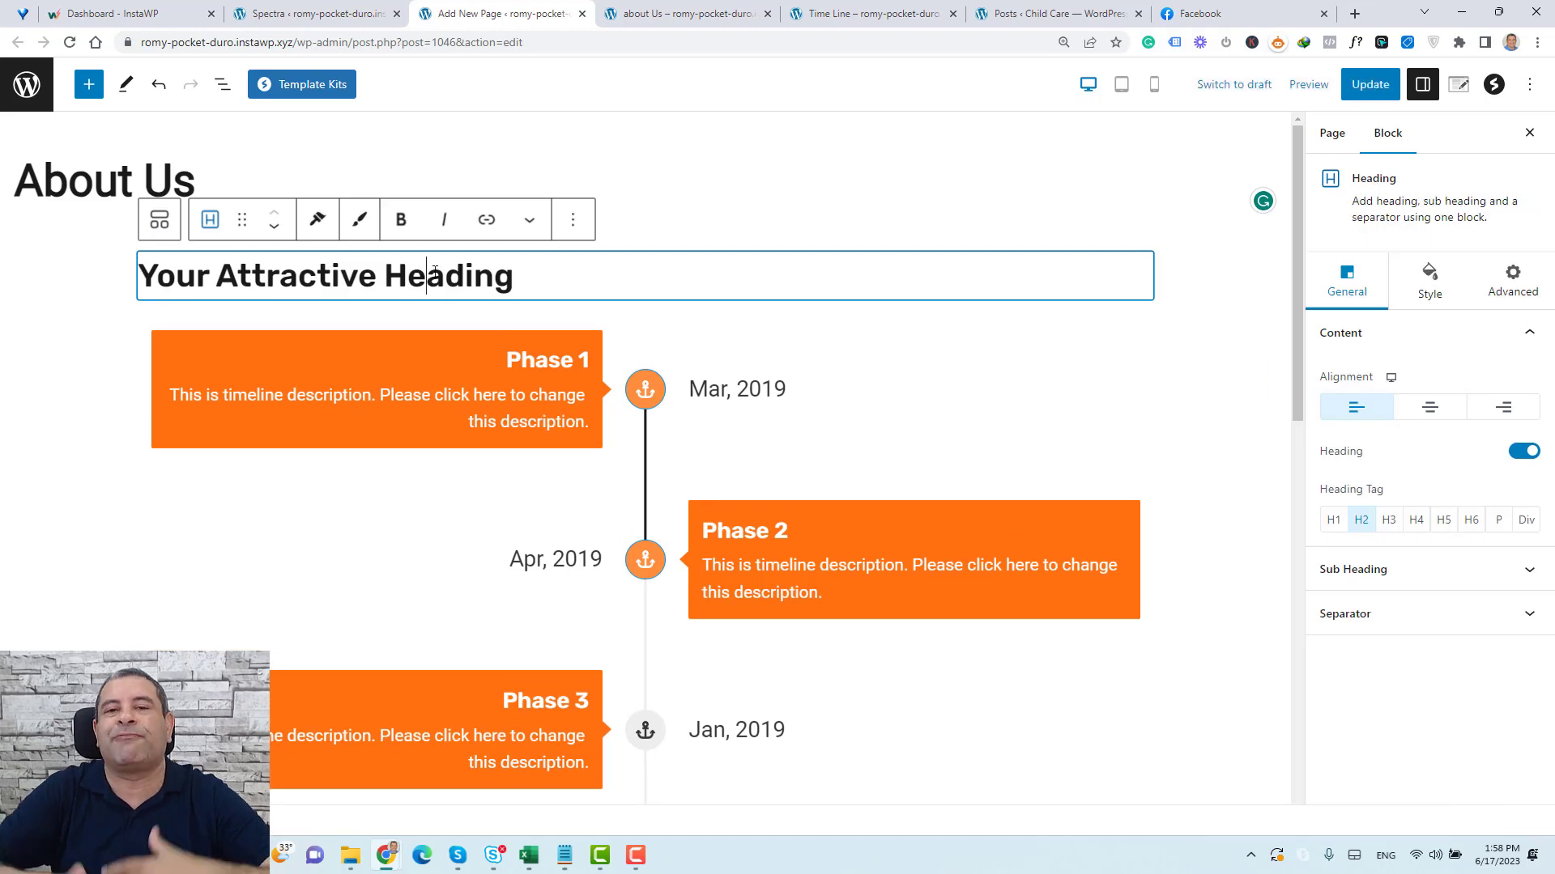
key(Home)
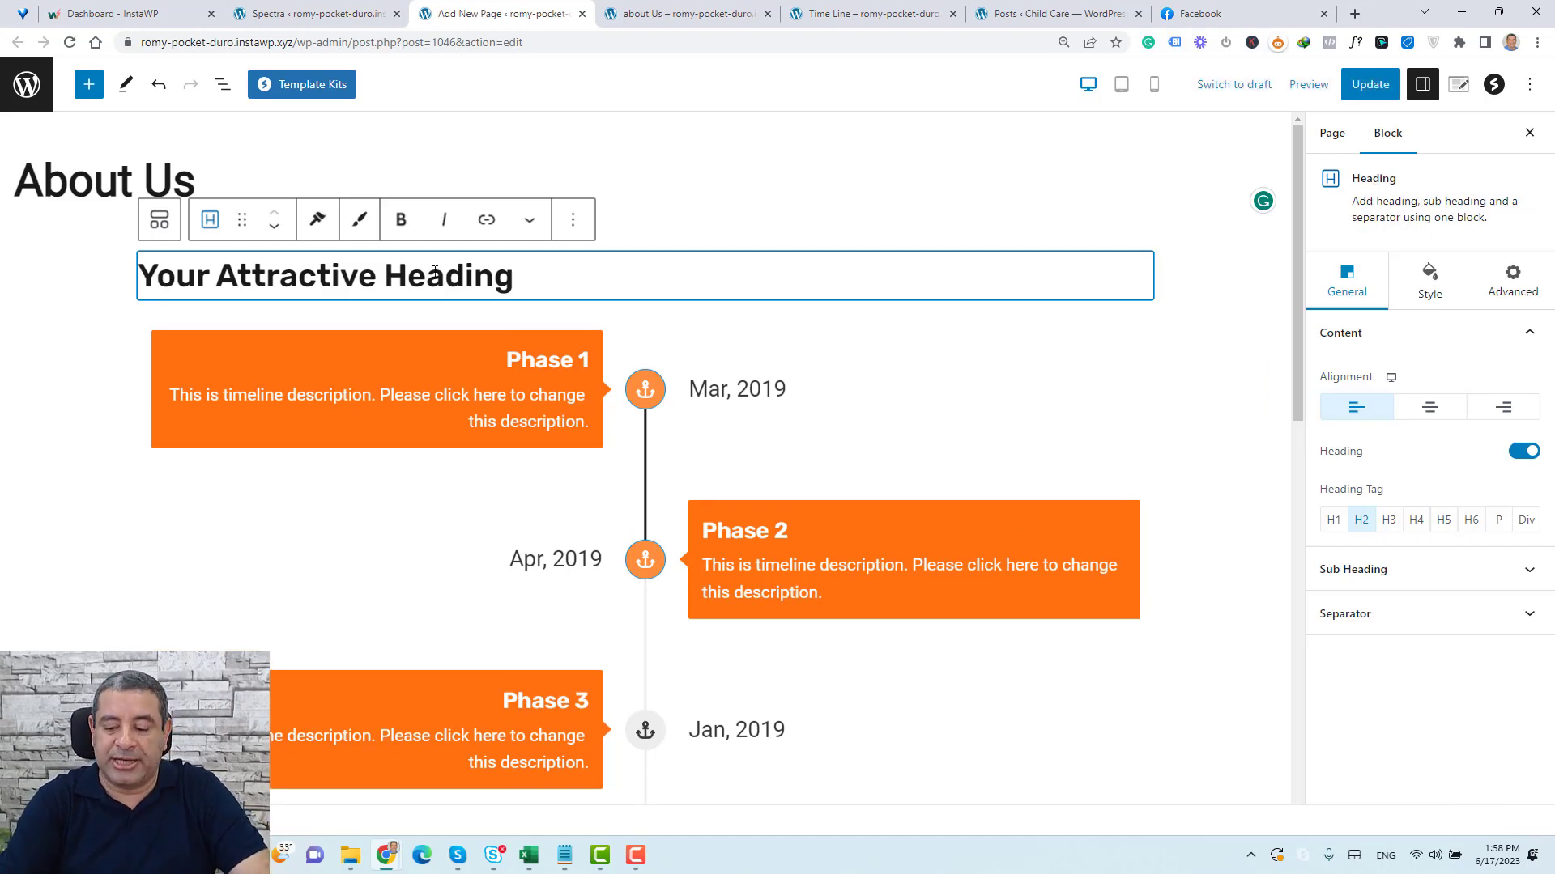
key(ctrl+shift+Right)
key(ctrl+shift+Right)
key(ctrl+shift+Right)
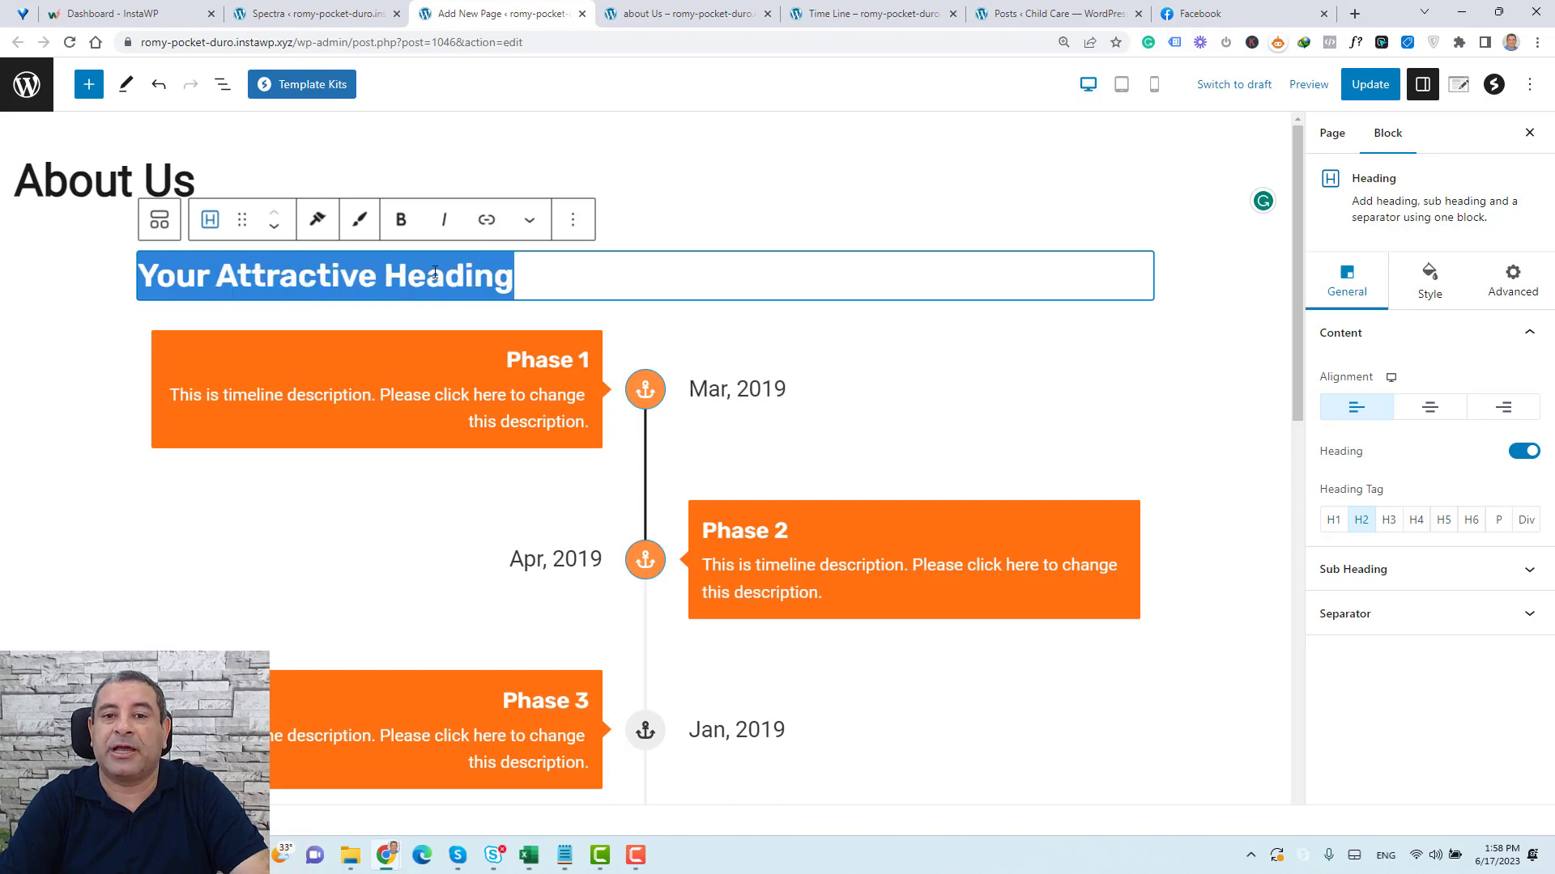
text(The Mega Project Milestones)
click(556, 271)
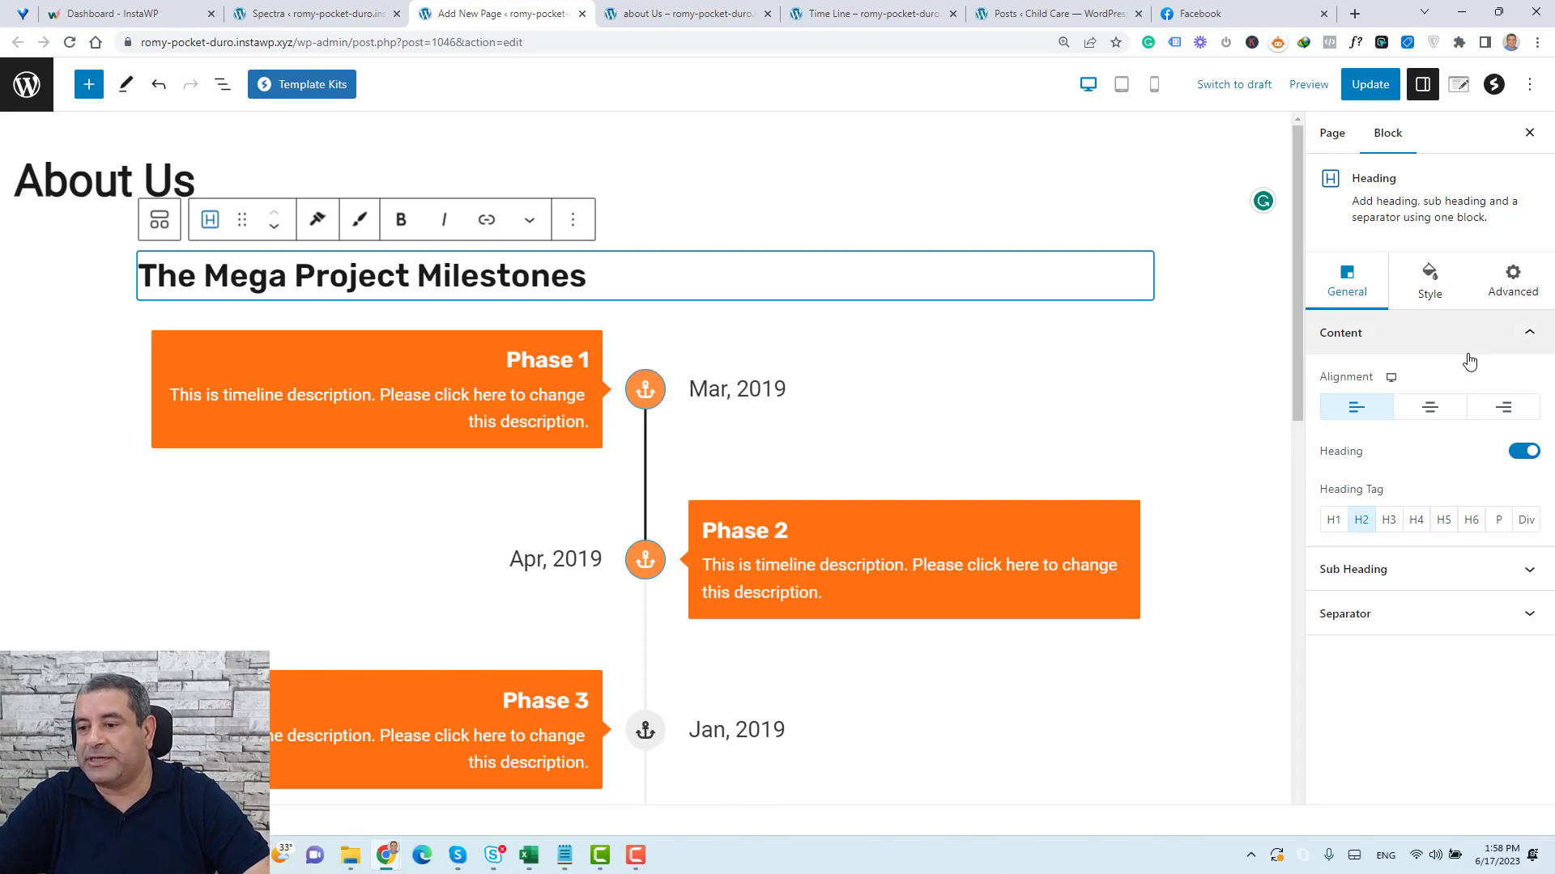
click(1431, 411)
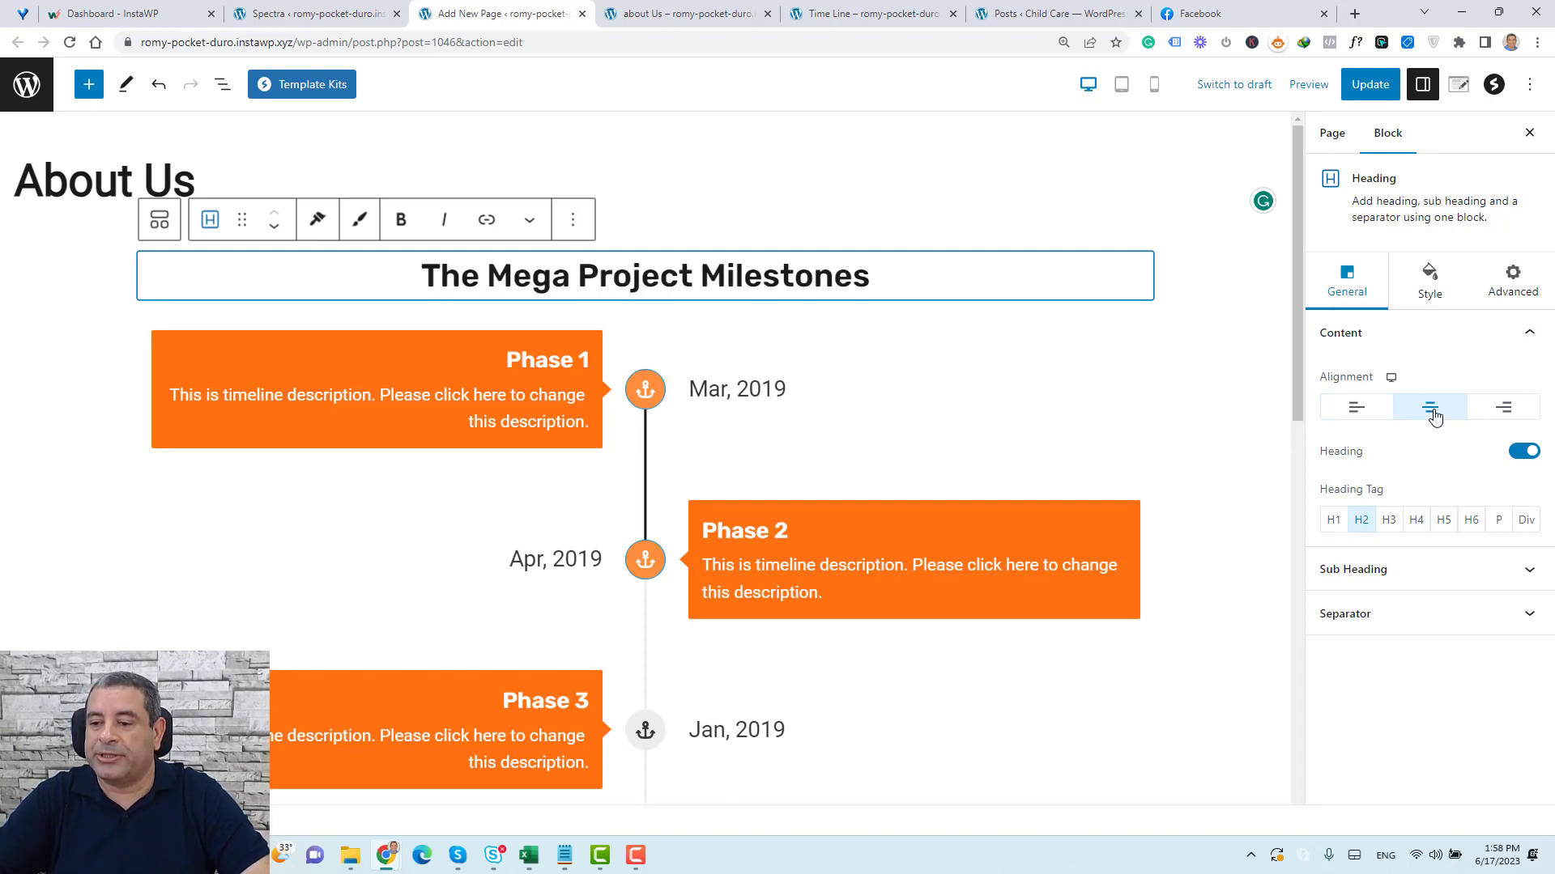
click(761, 269)
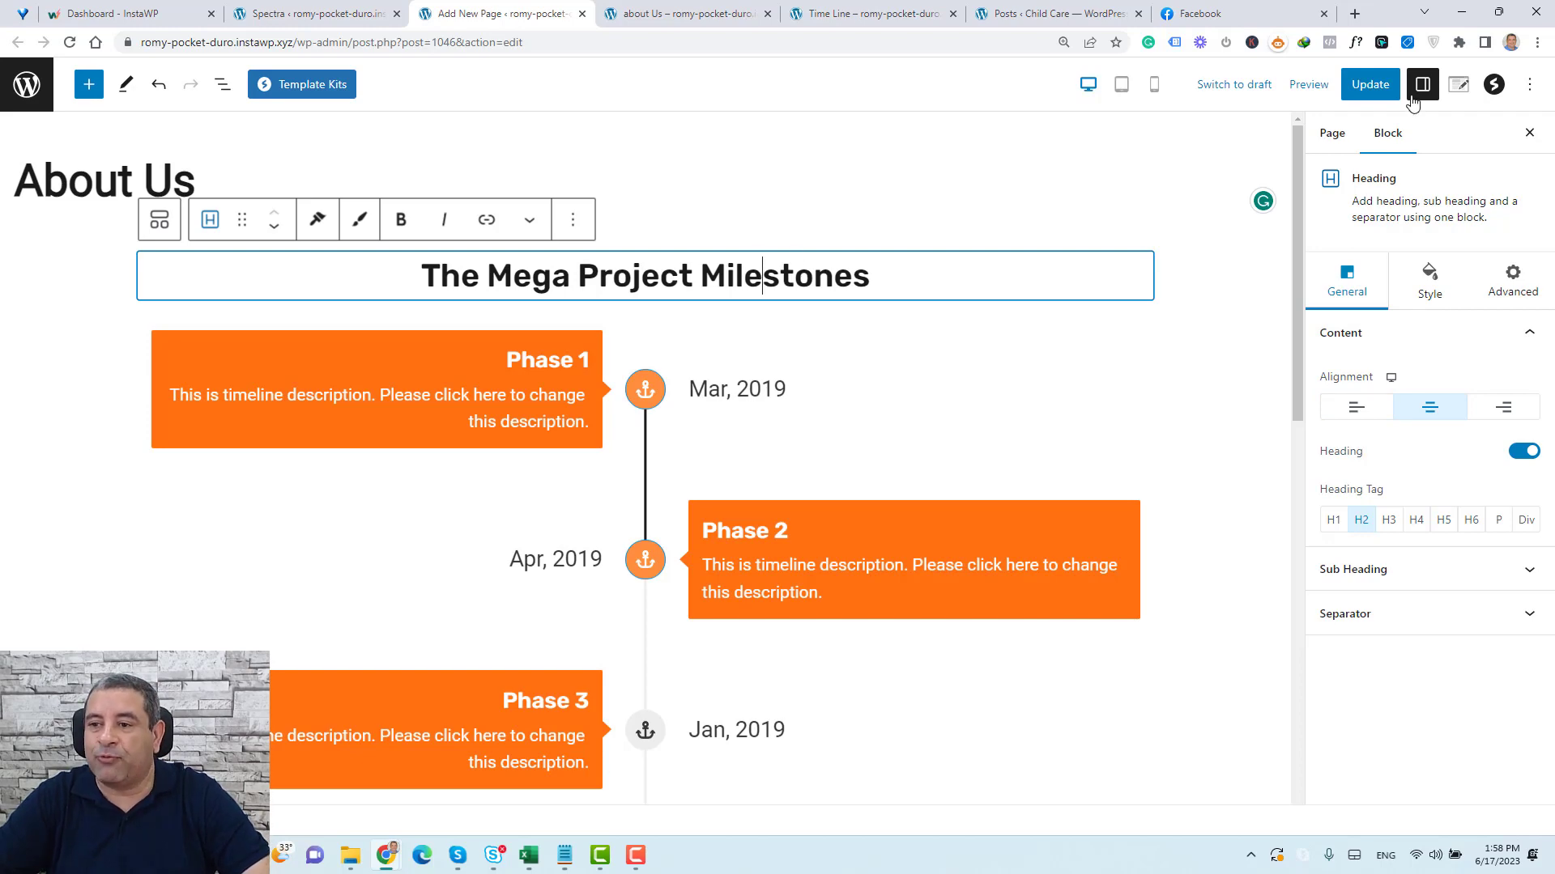
Update the page and reload the live version to check the heading above the timeline
click(1370, 84)
click(689, 13)
key(F5)
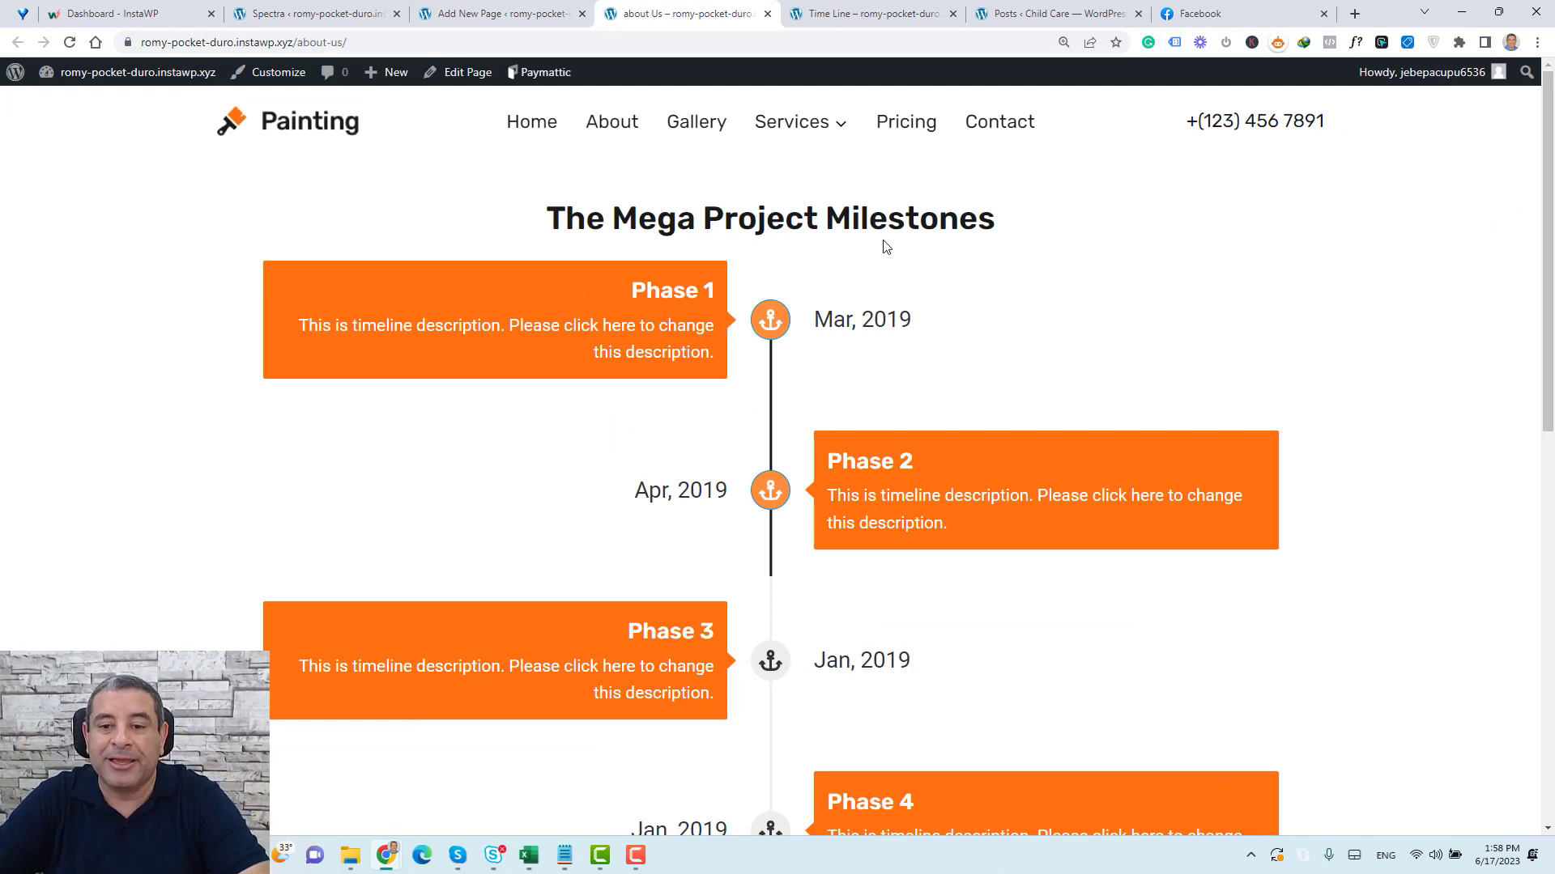
Insert a Spacer block after the "The Mega Project Milestones" heading in the page editor
click(519, 13)
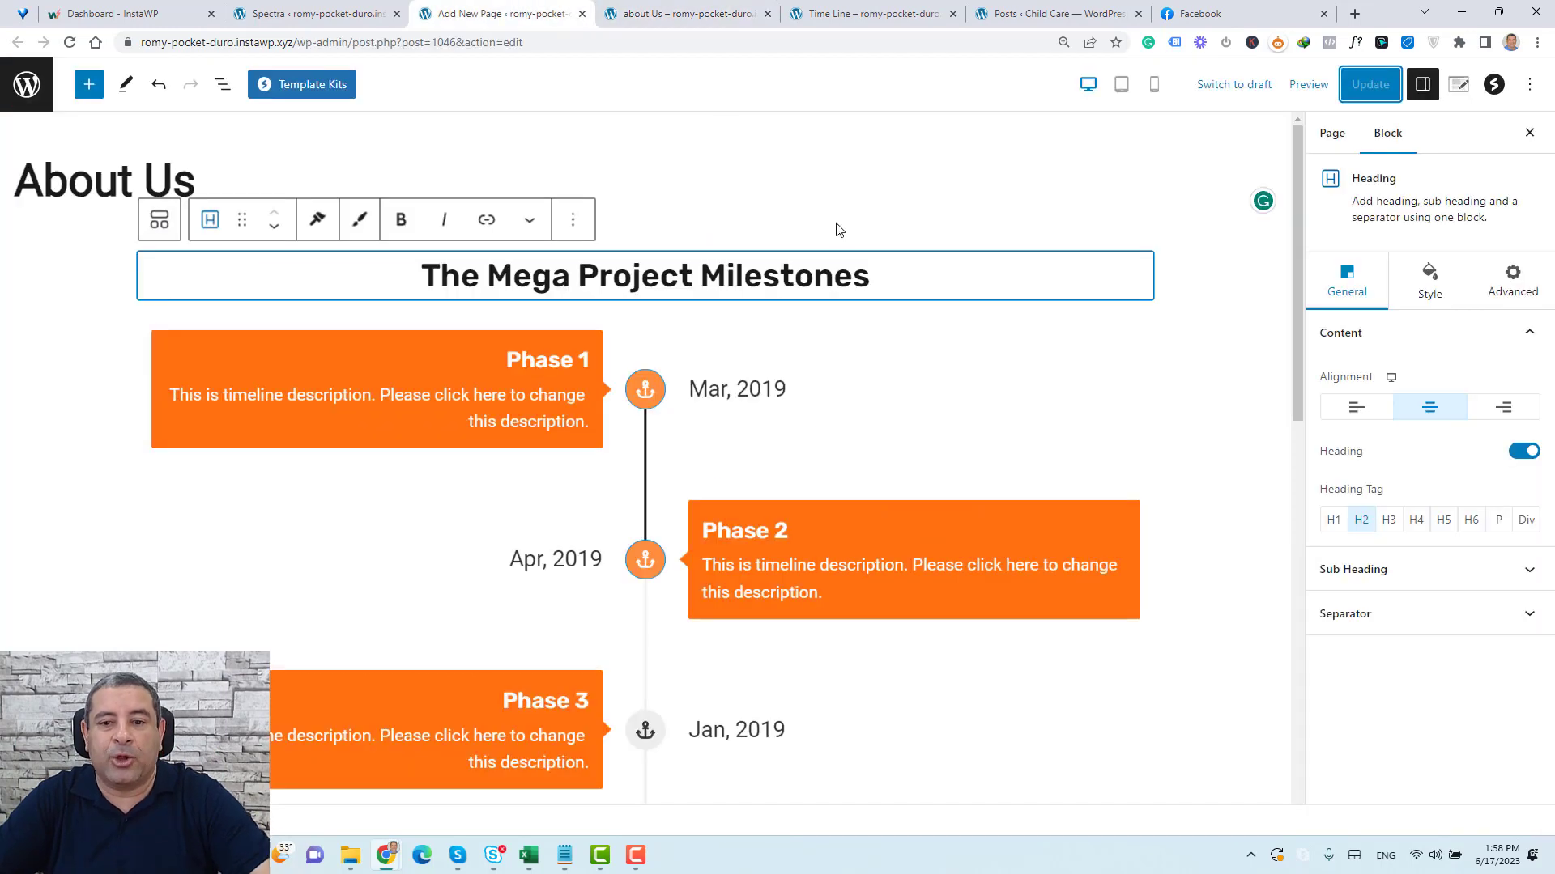
click(662, 281)
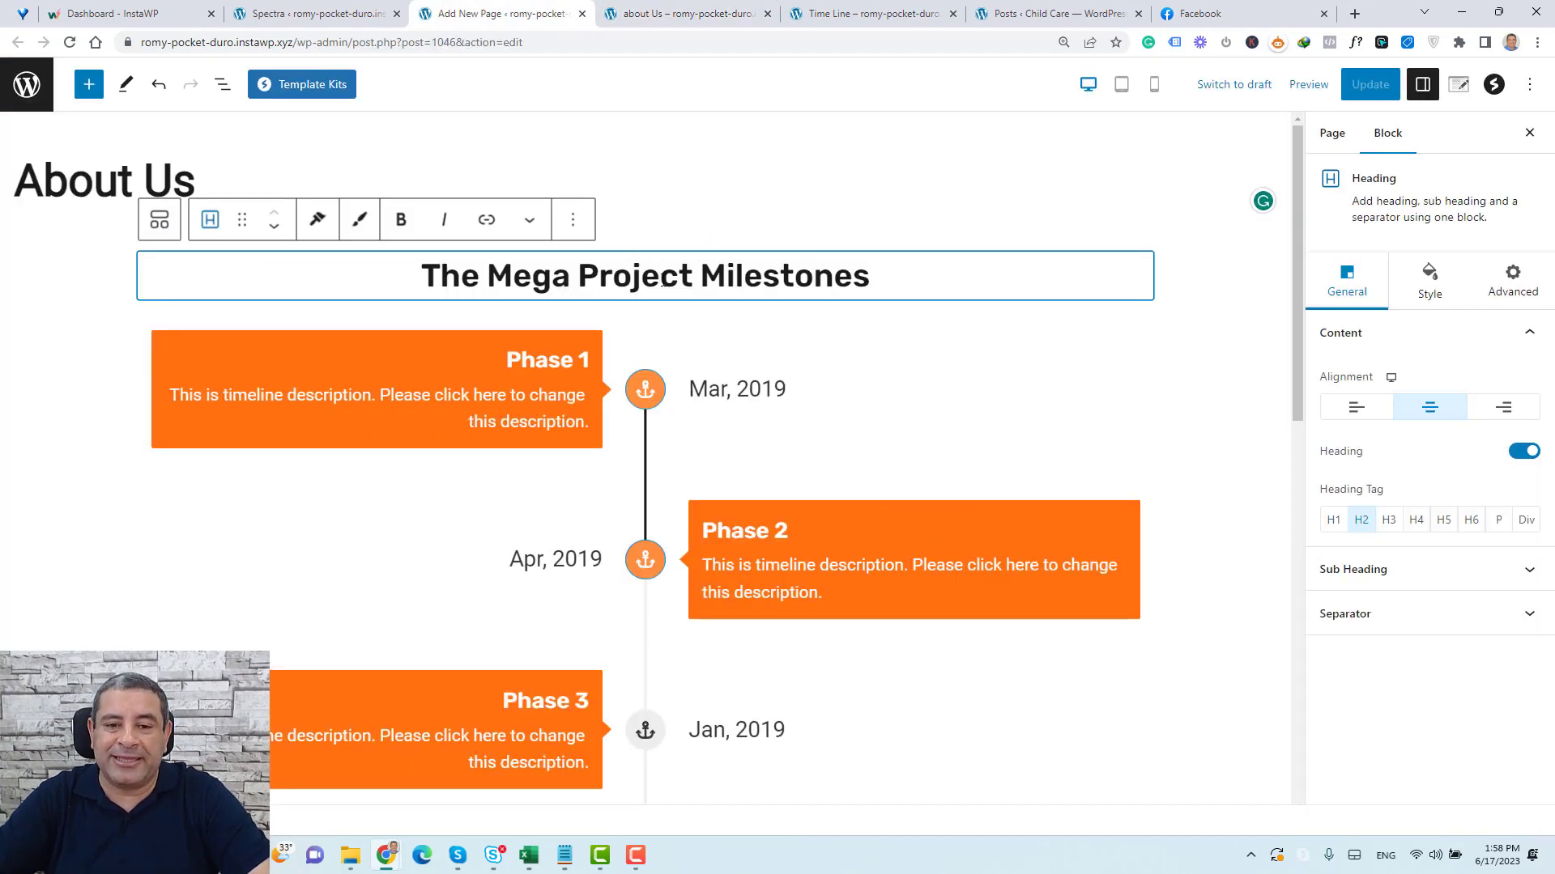
click(574, 228)
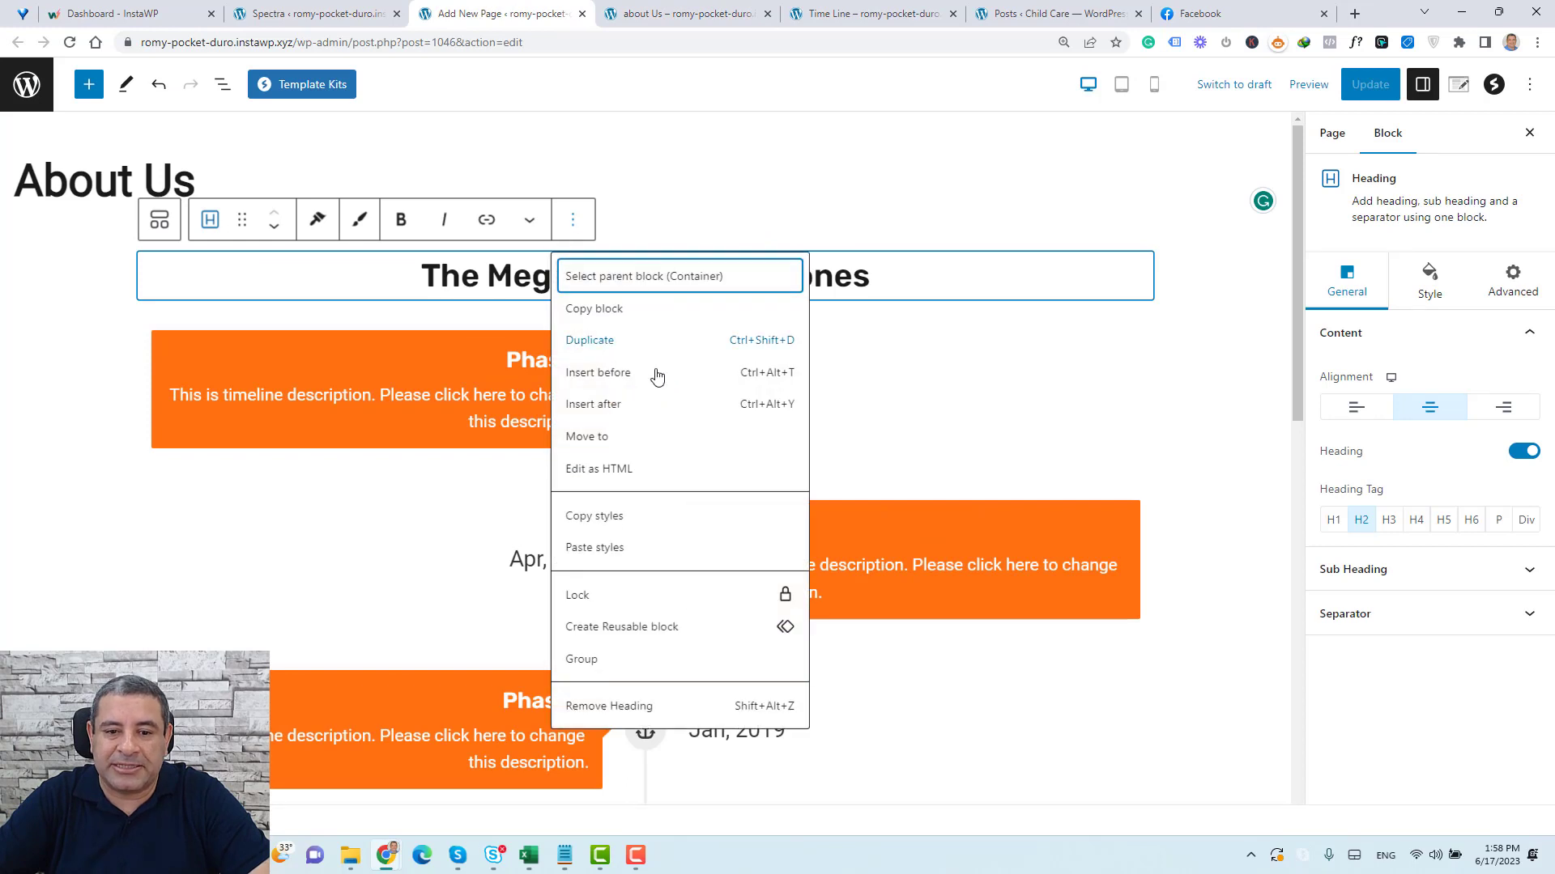
click(648, 403)
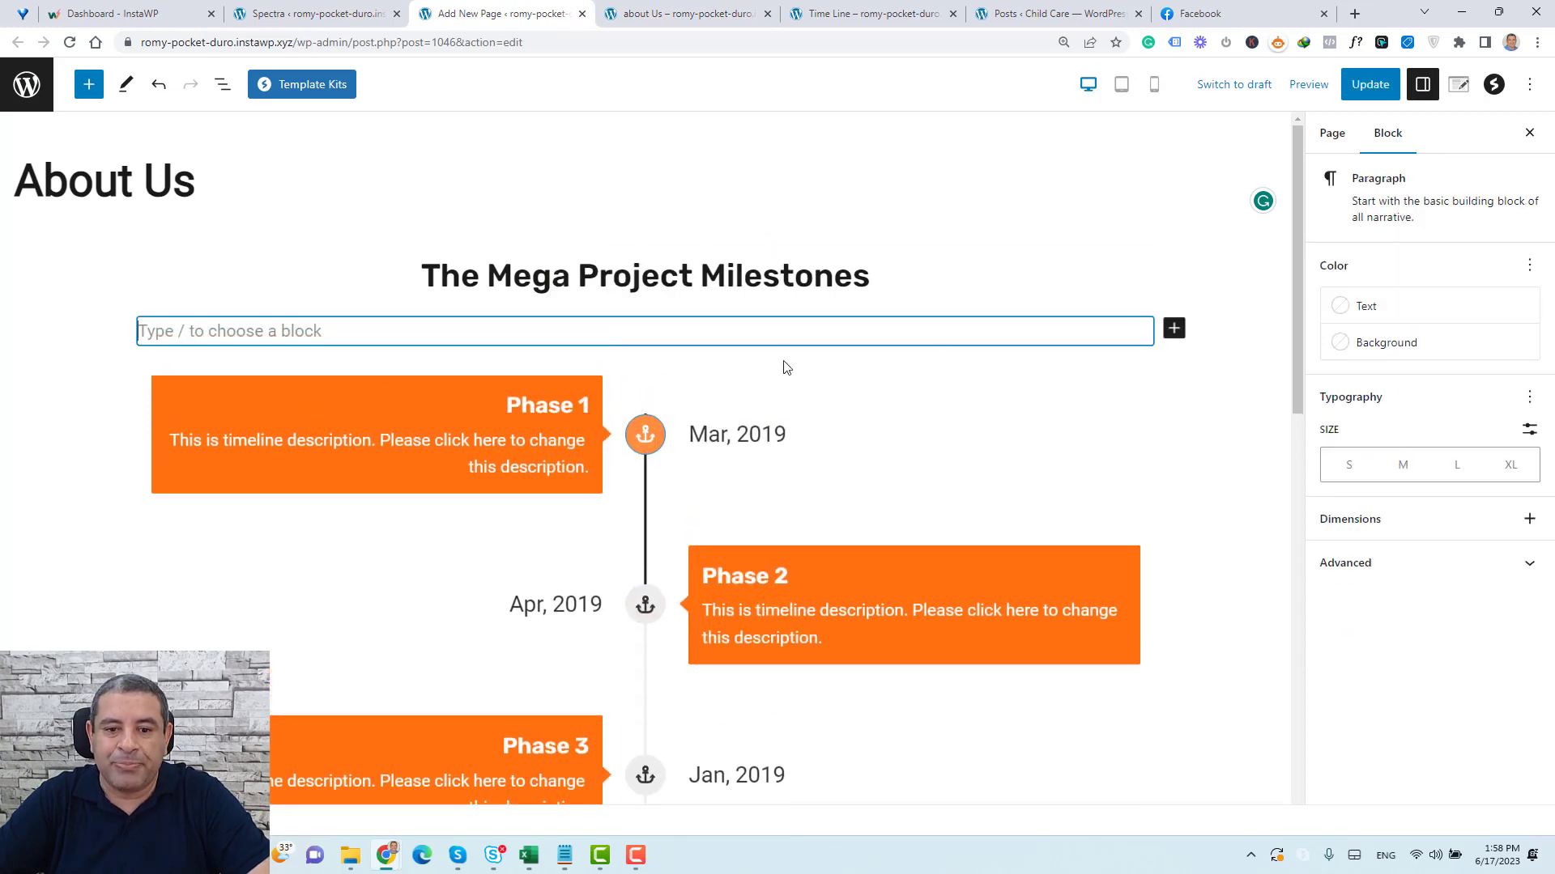
click(1174, 329)
text(spa)
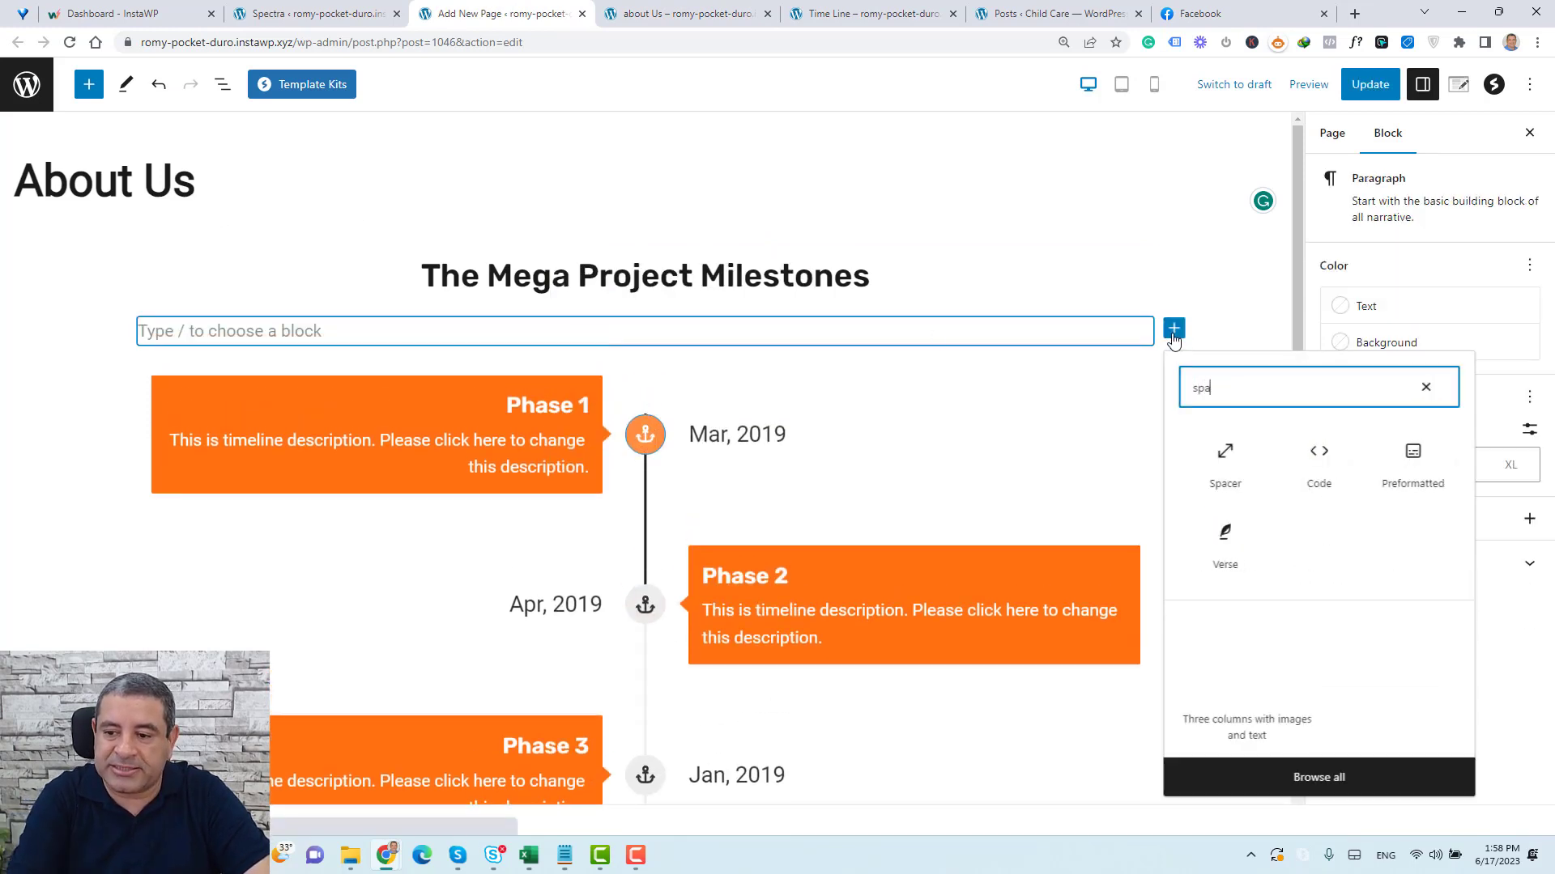
click(1224, 461)
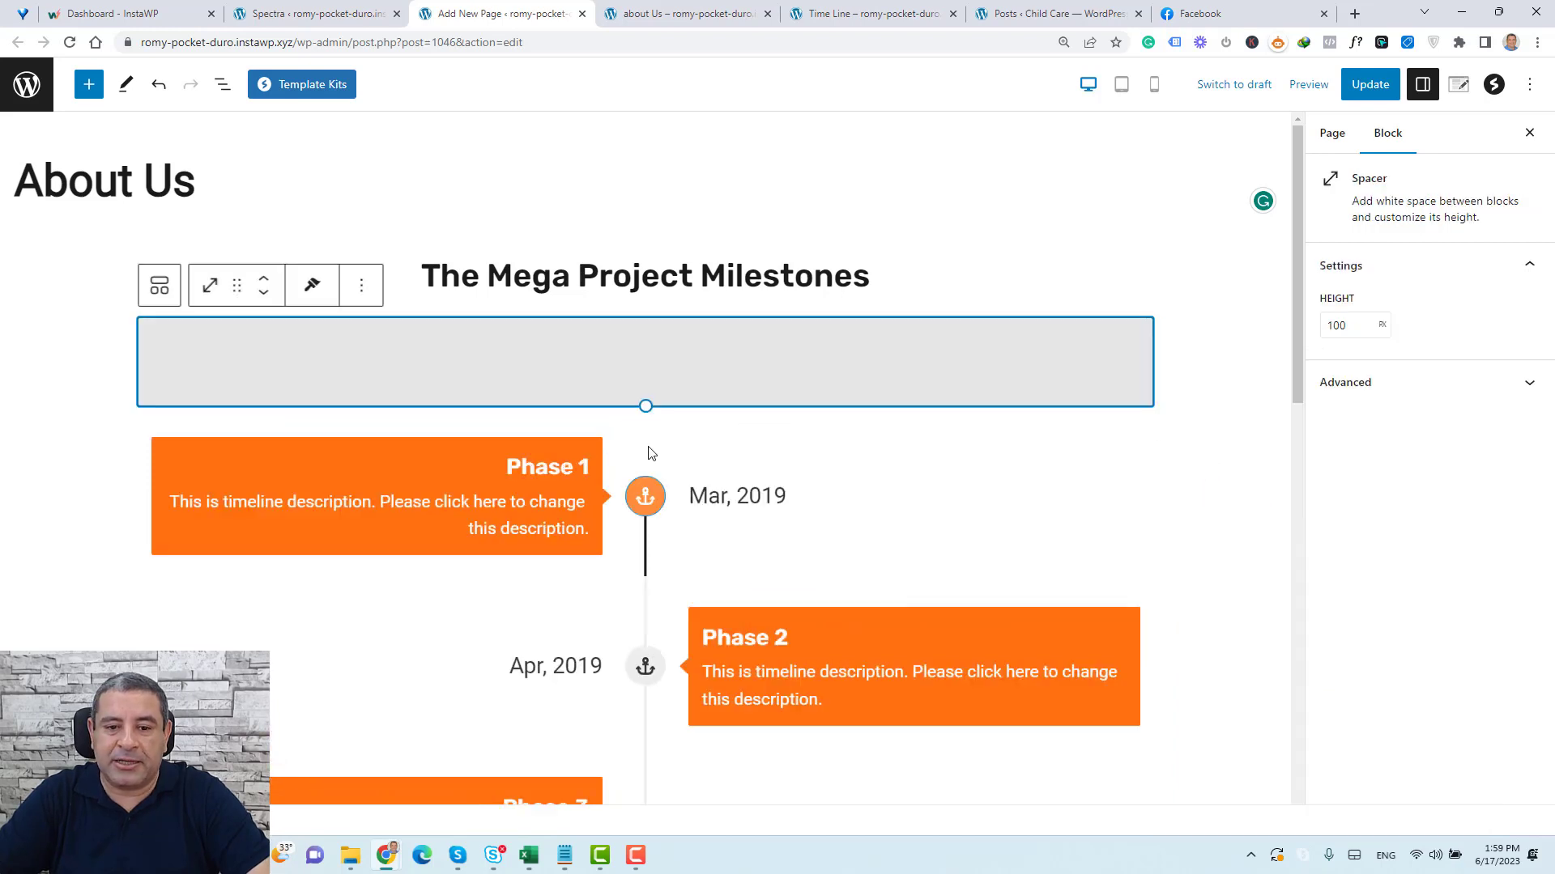
Shrink the spacer between the heading and the timeline and set its height to 25 px
drag(647, 391, 658, 335)
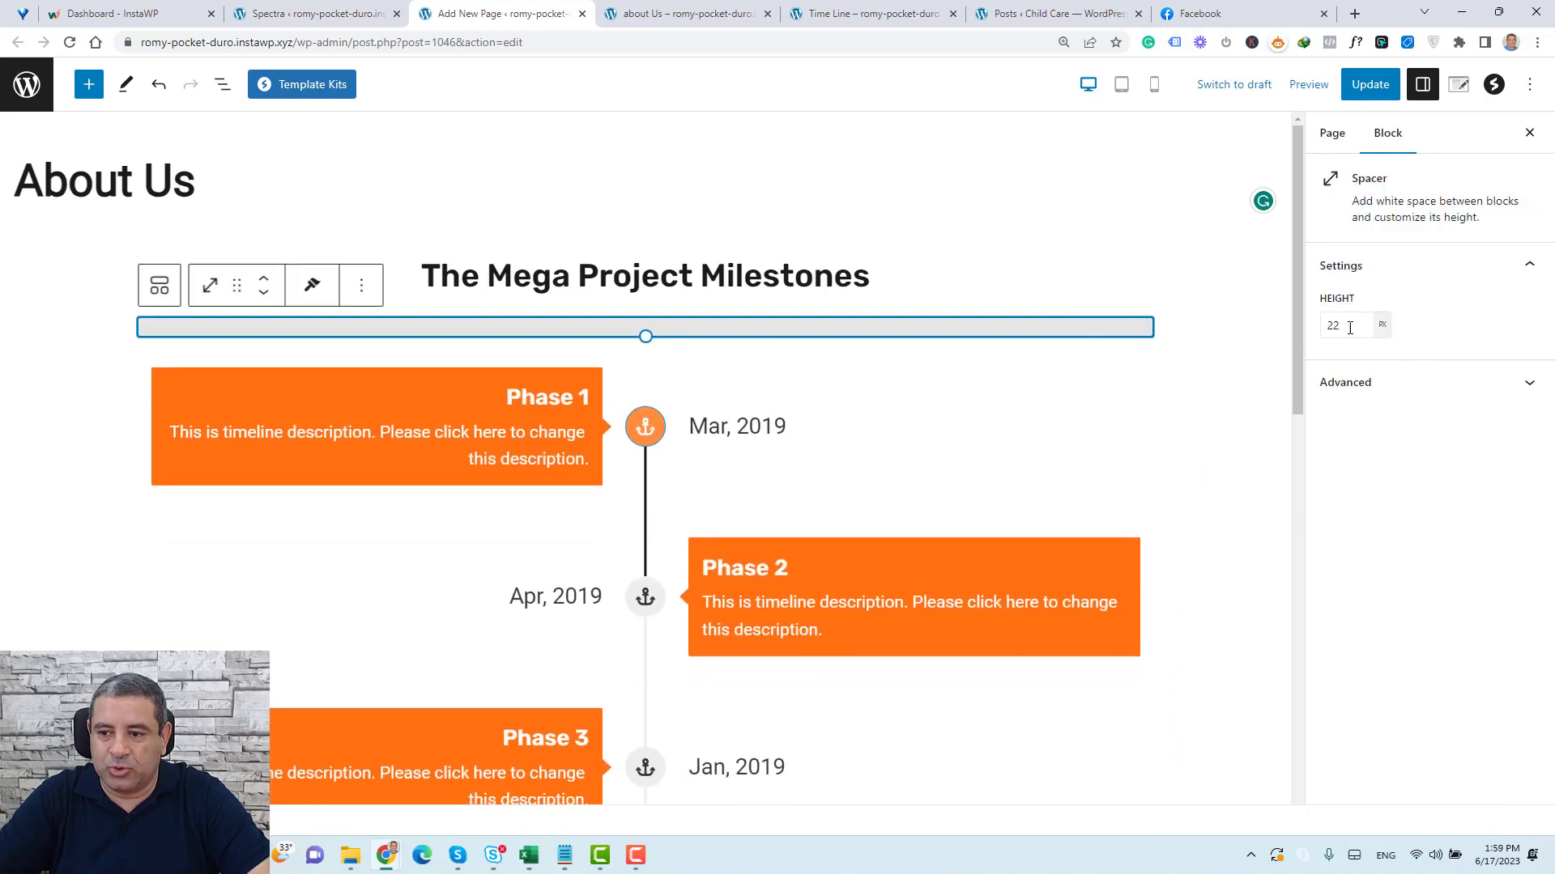
double_click(1324, 327)
text(25)
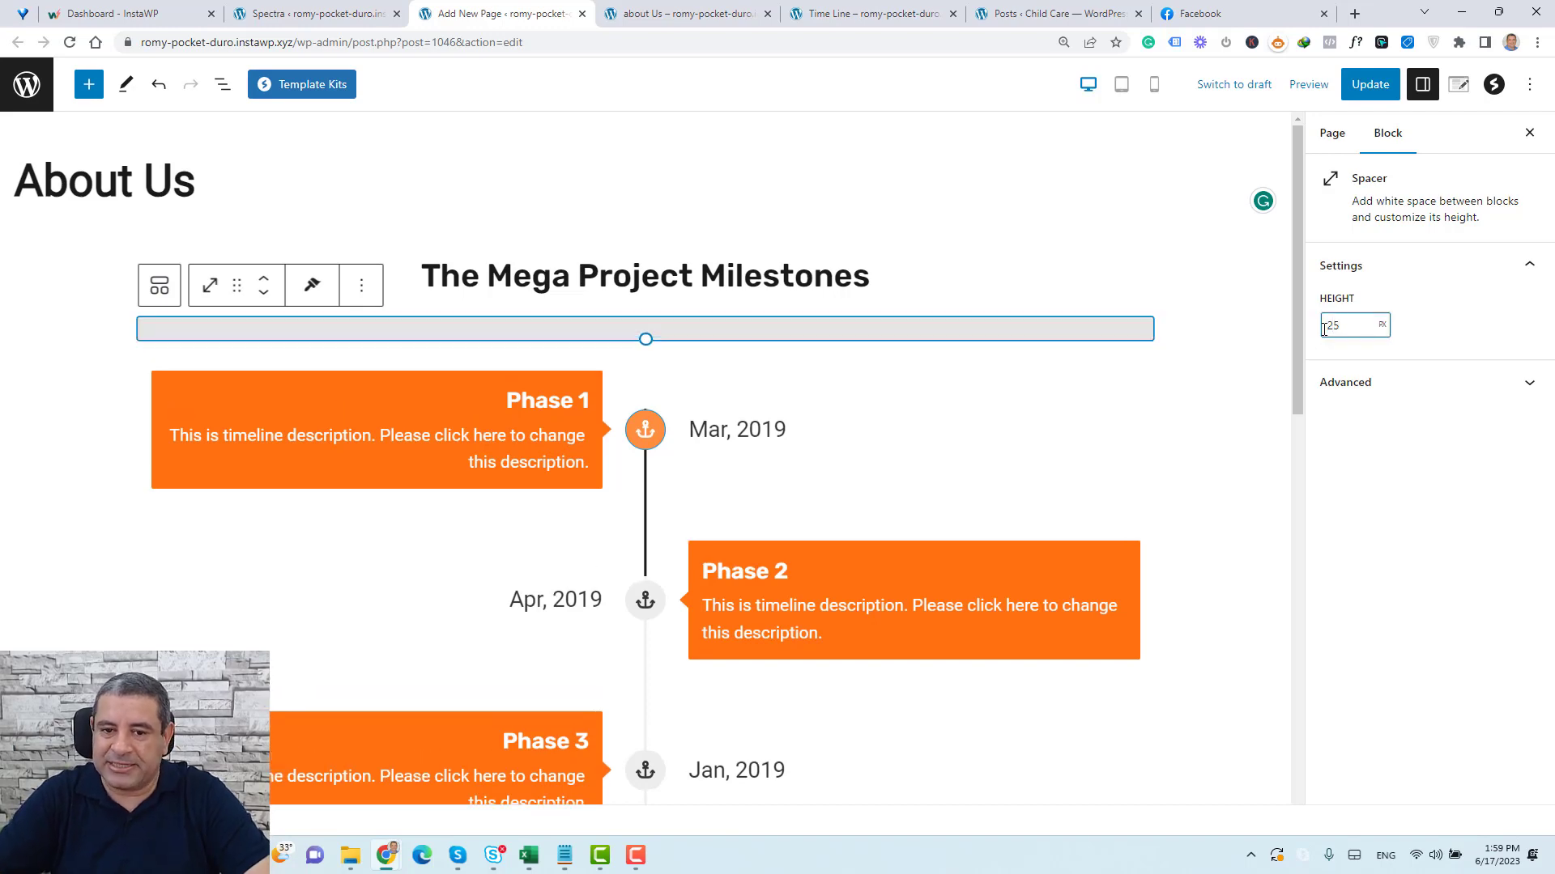
Update the page and reload the live version to review the heading spacing and the full timeline
click(1370, 84)
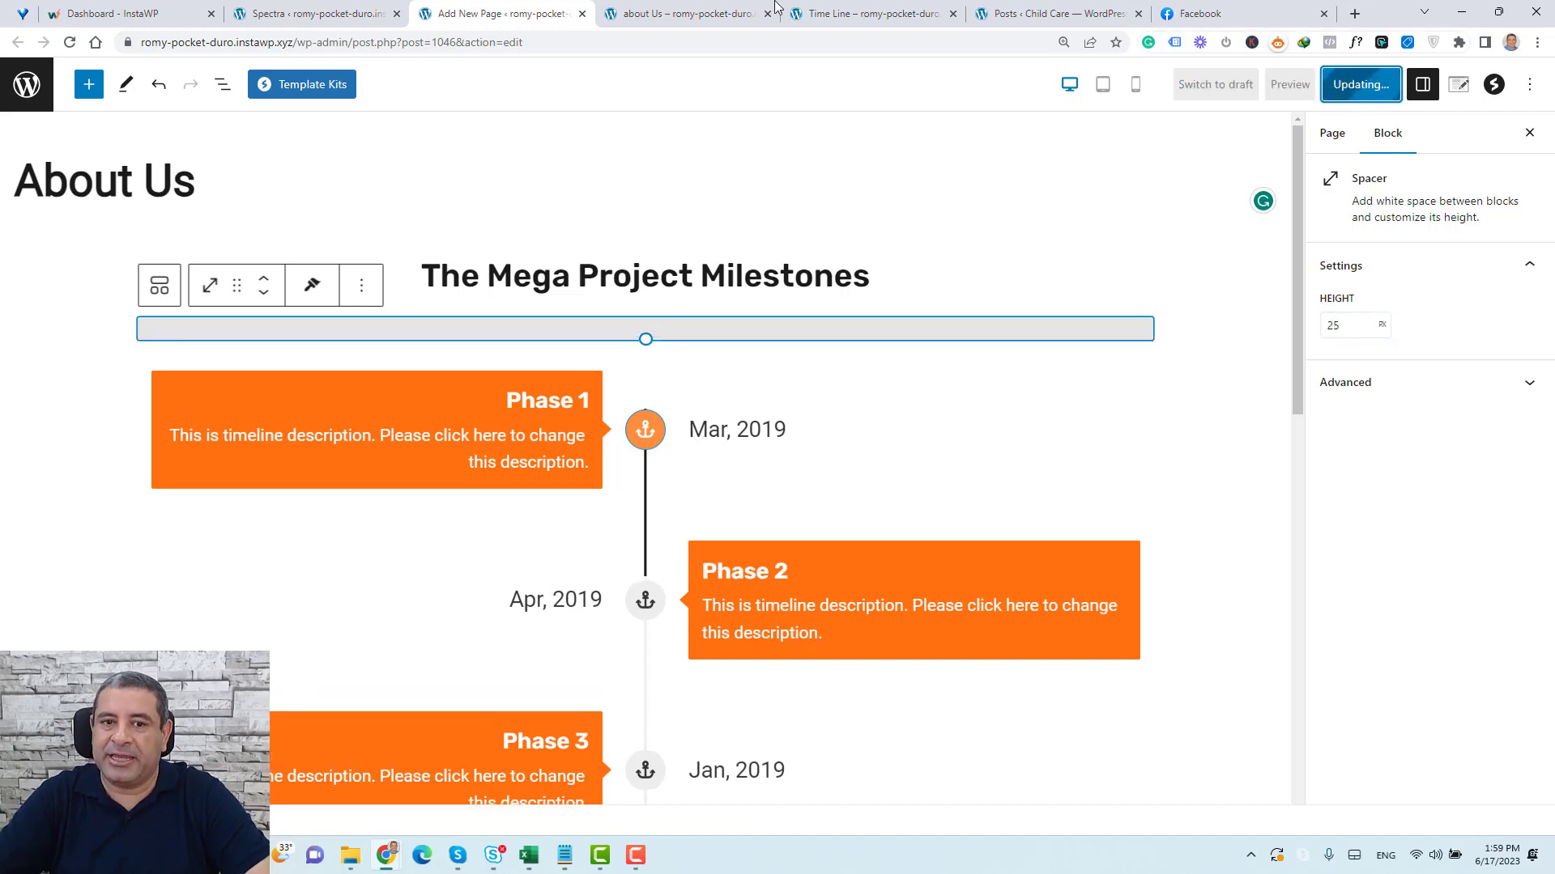
click(657, 8)
key(F5)
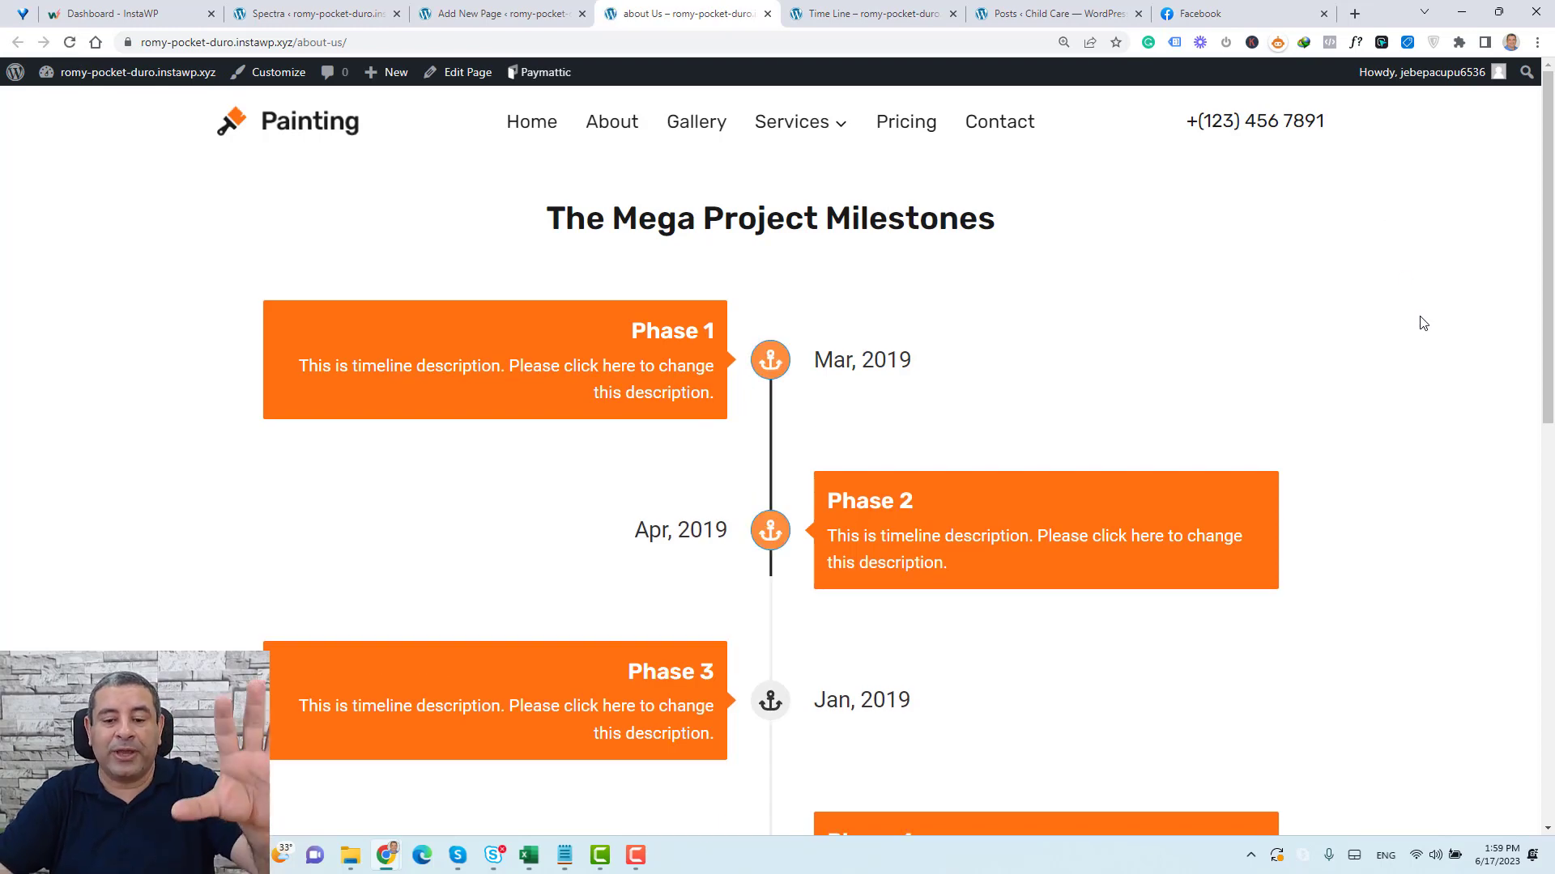
scroll(1424, 323, down, 10)
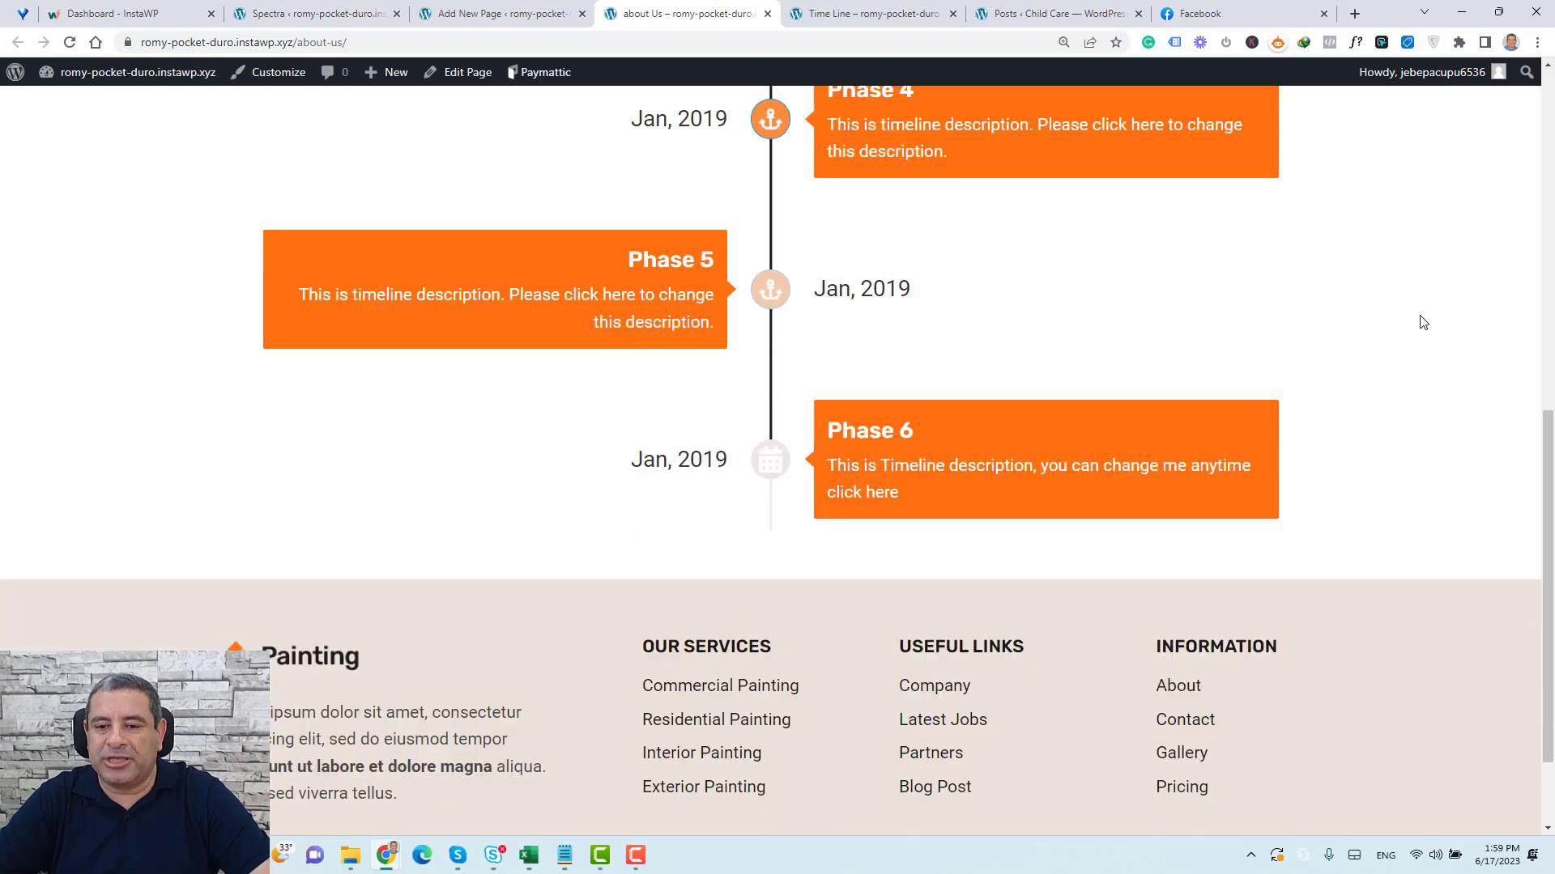
scroll(1423, 323, up, 9)
scroll(1424, 323, up, 1)
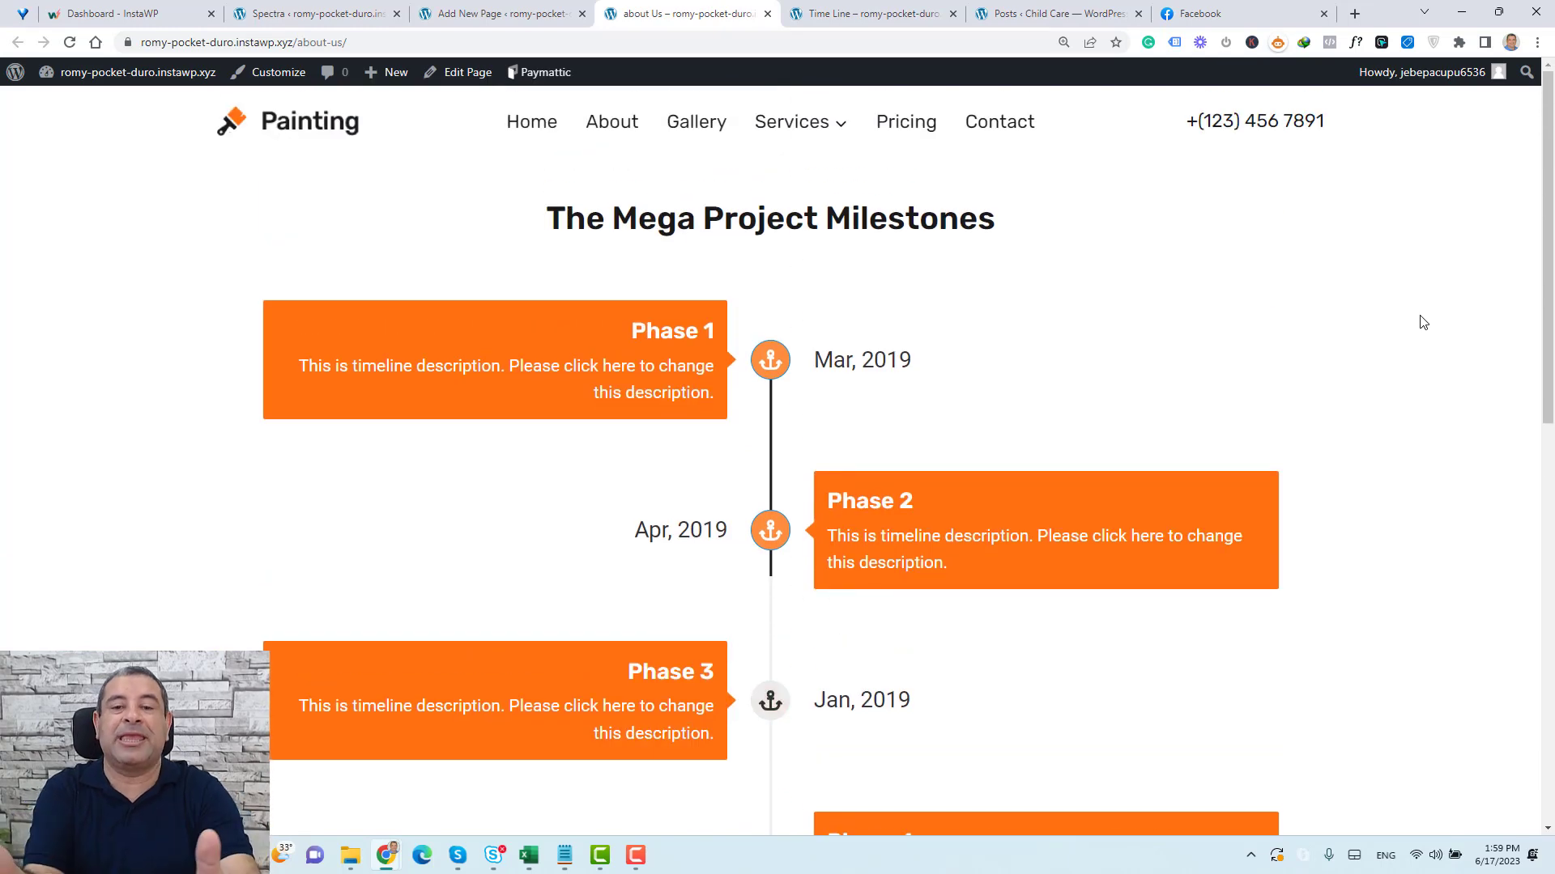